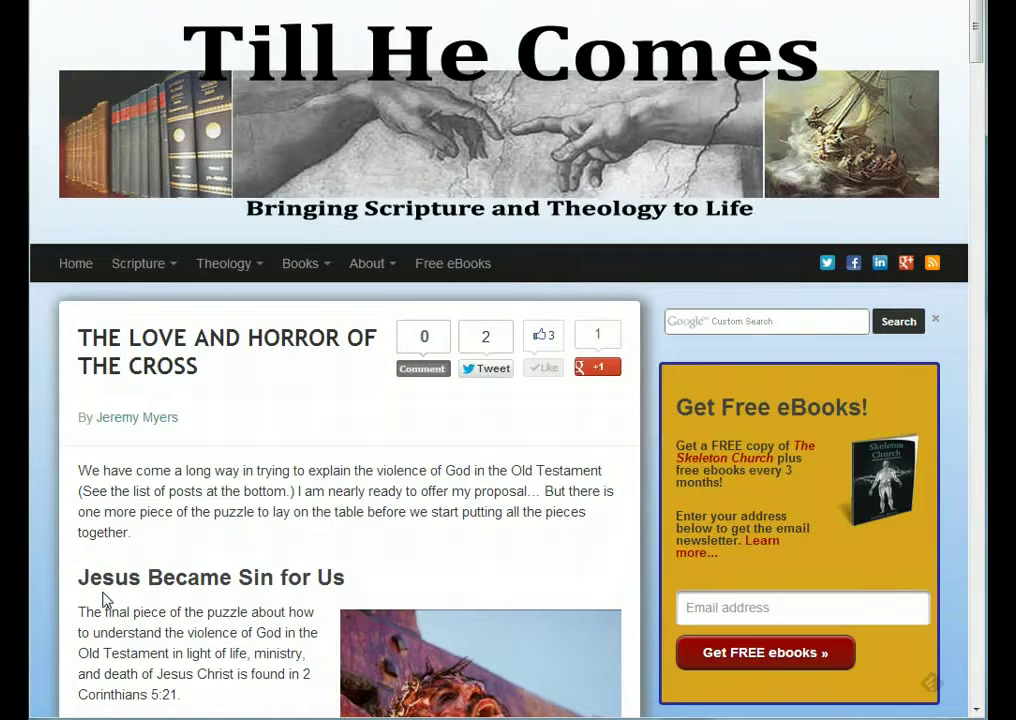
Step: Switch the browser from the blog to the adobe.com Adobe Reader XI product page
click(139, 565)
click(225, 553)
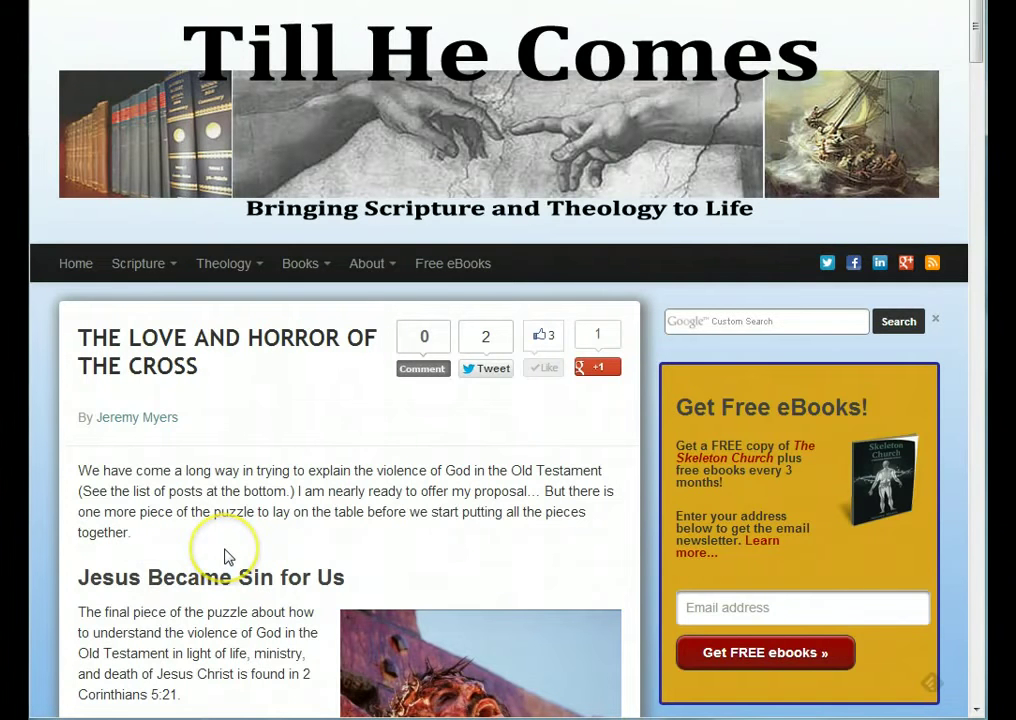
click(241, 548)
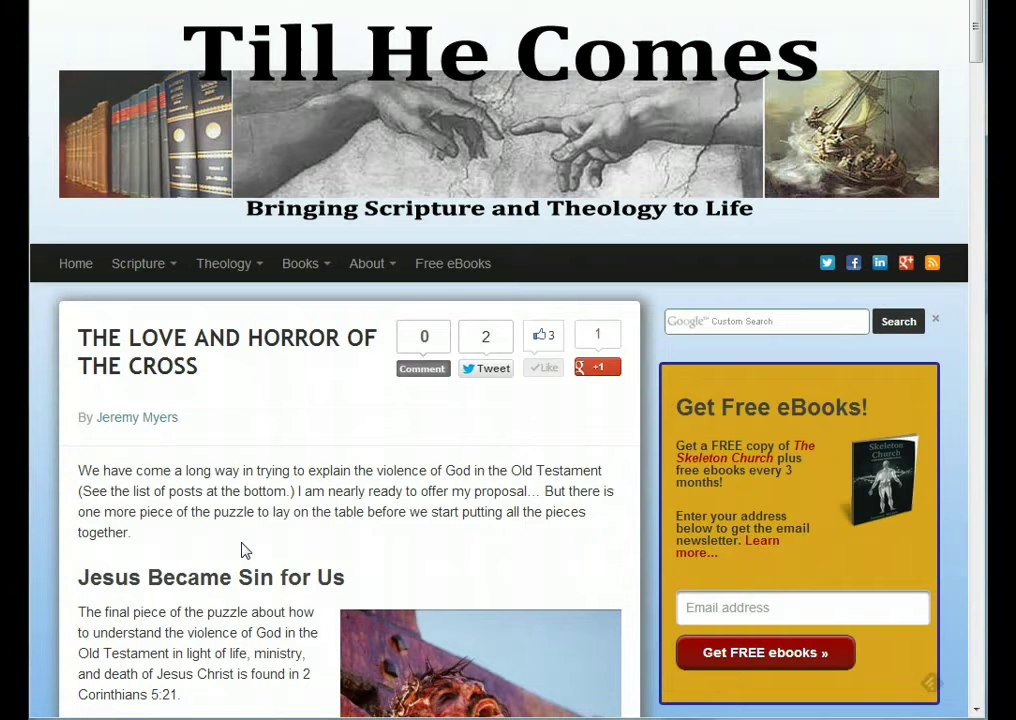
click(255, 532)
mouse_move(280, 716)
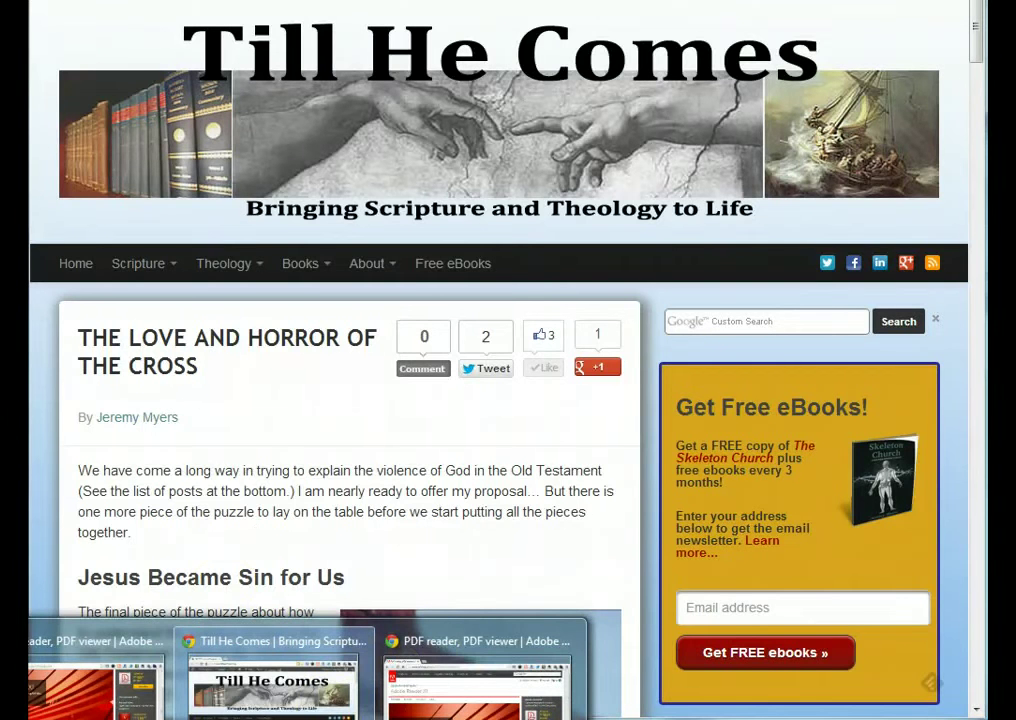
click(476, 688)
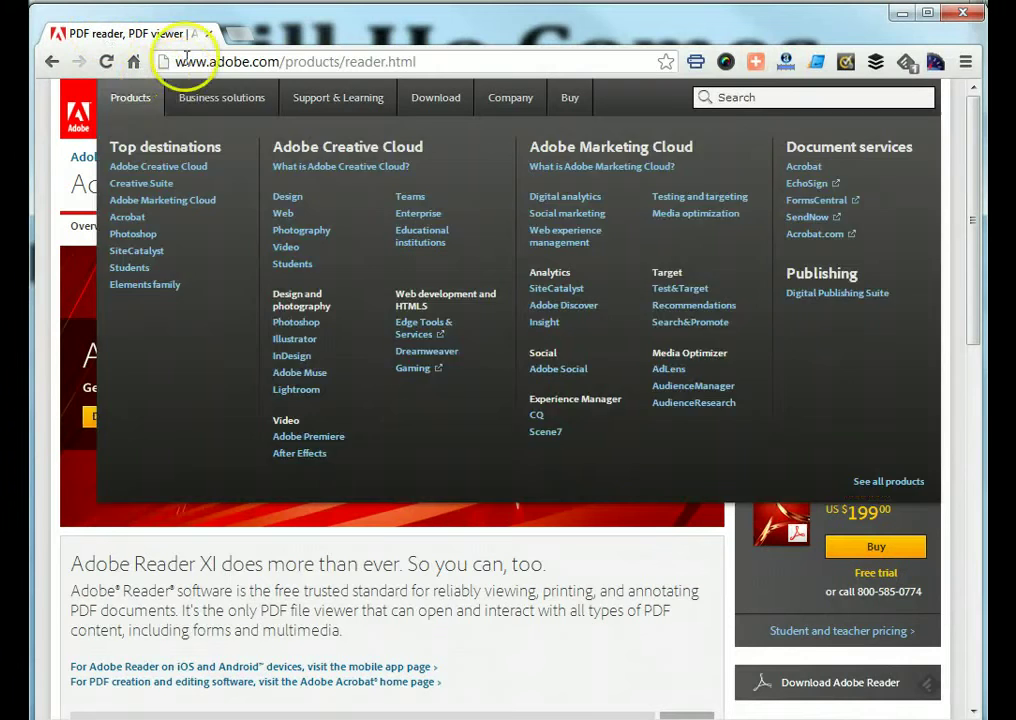
Step: Select the product page's web address, then clear the selection
click(180, 61)
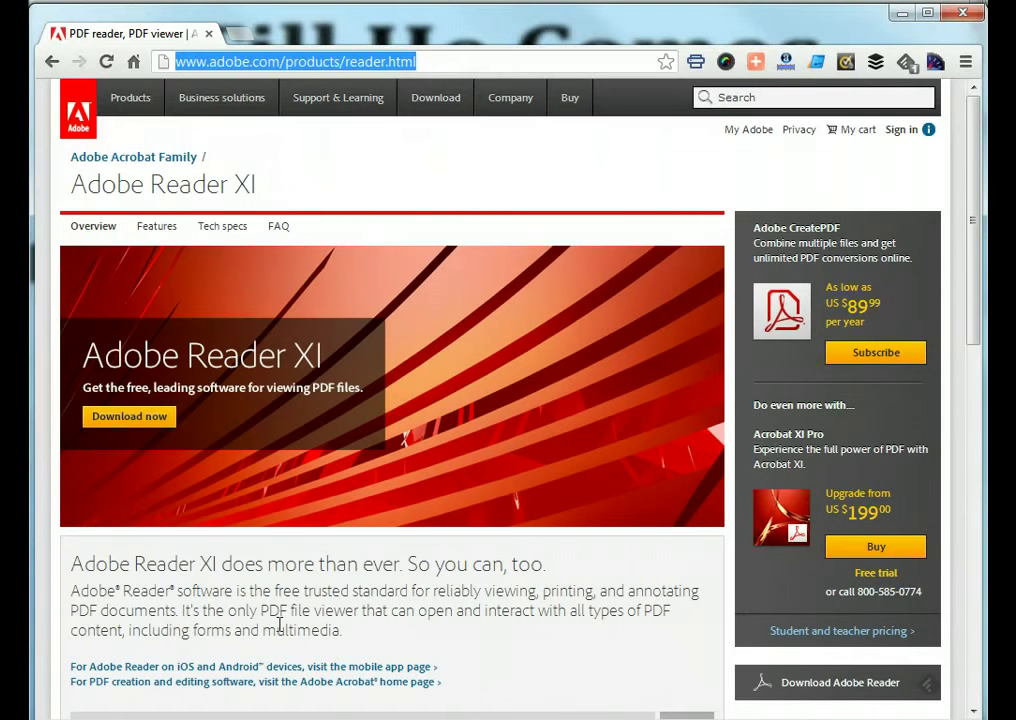
click(880, 262)
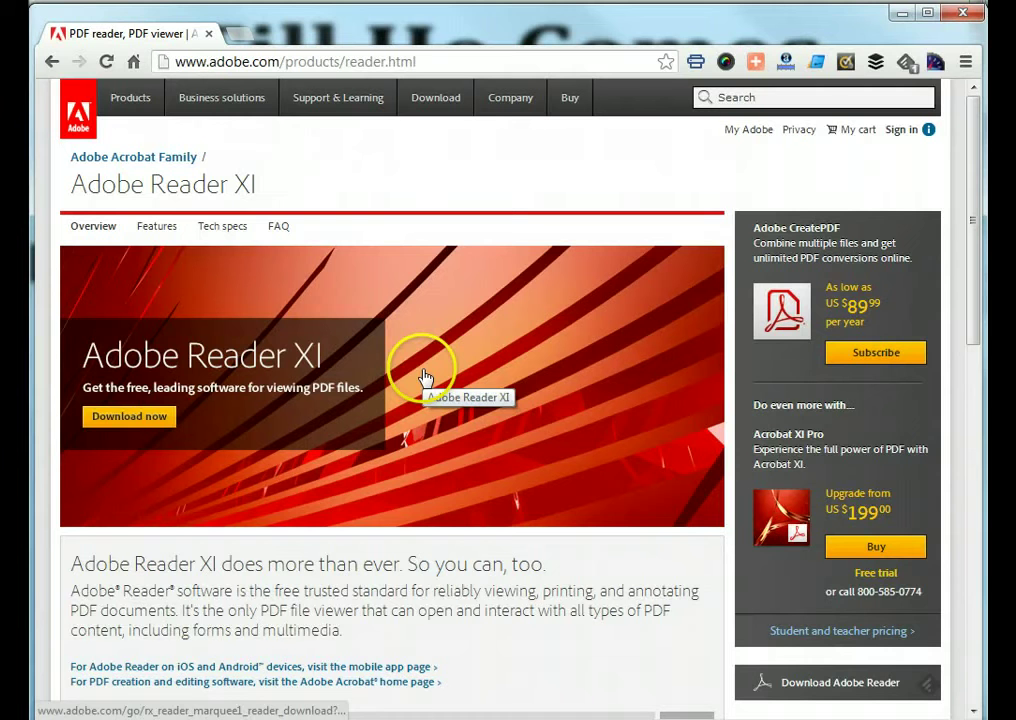
click(225, 100)
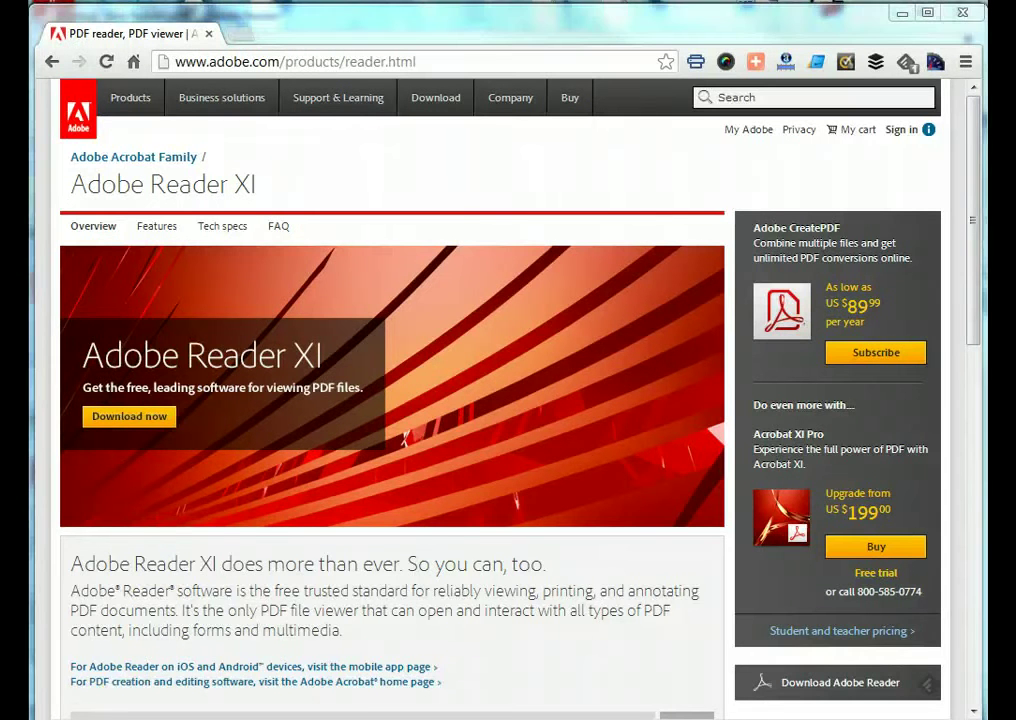
mouse_move(541, 716)
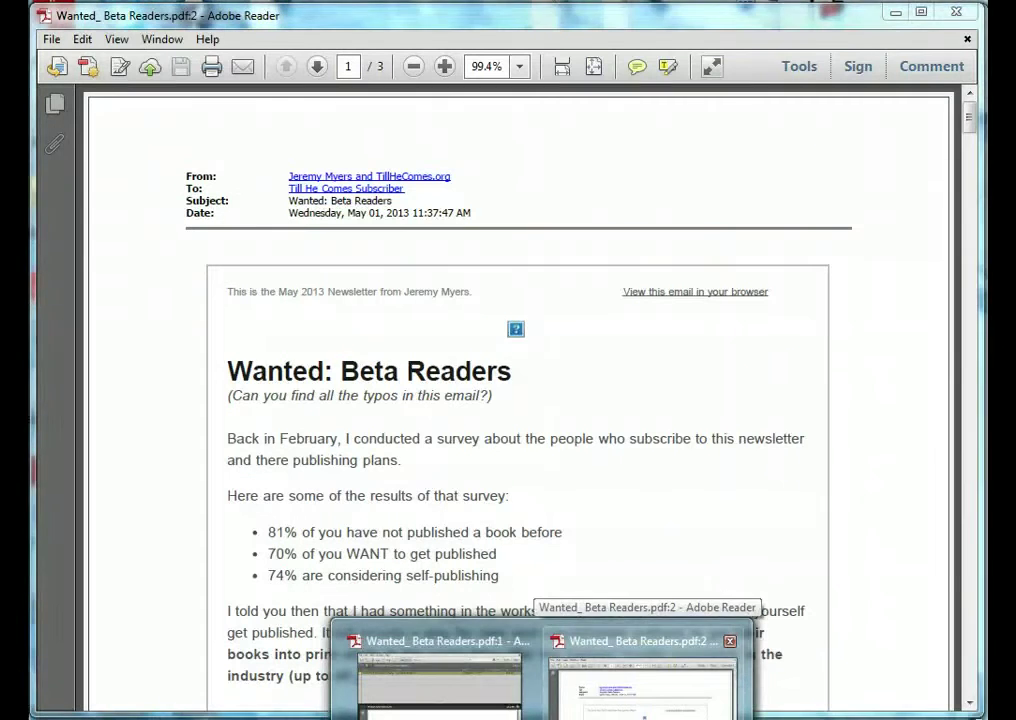
Step: Switch to 'Wanted_ Beta Readers.pdf' in Adobe Reader and scroll through its first page
click(642, 680)
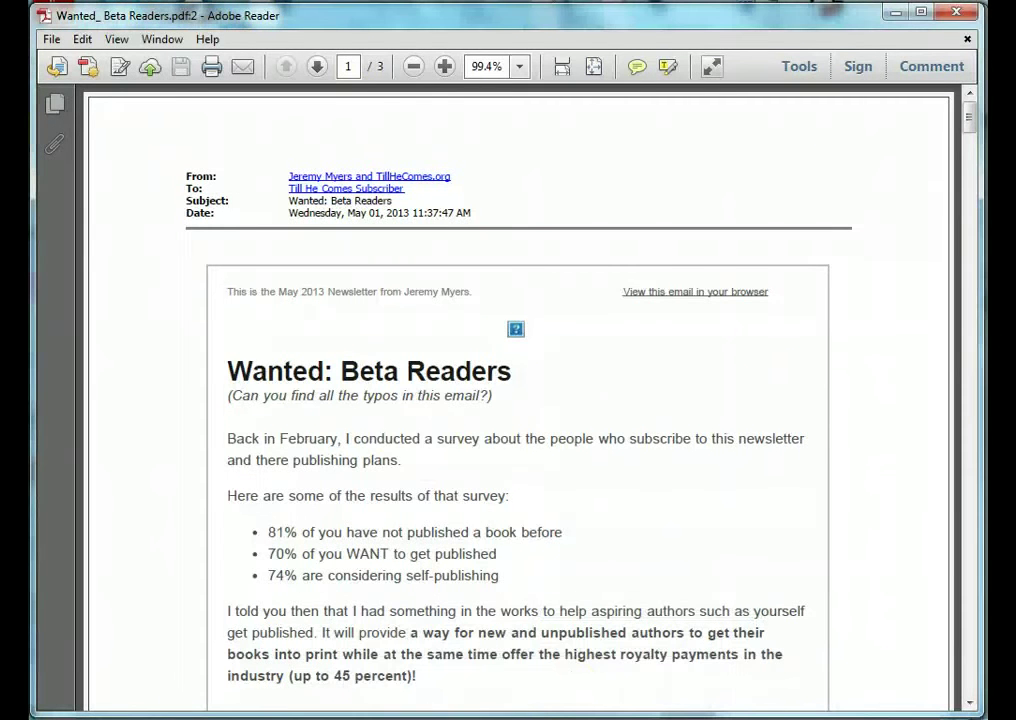
click(396, 438)
scroll(394, 441, down, 1)
scroll(394, 441, down, 3)
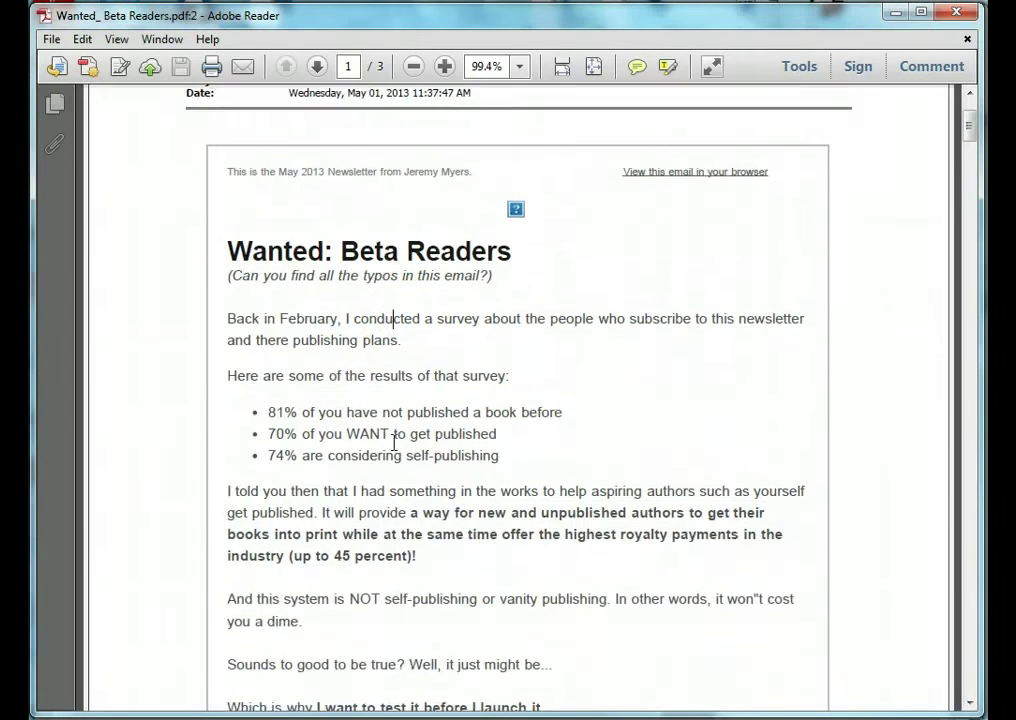
scroll(394, 441, up, 4)
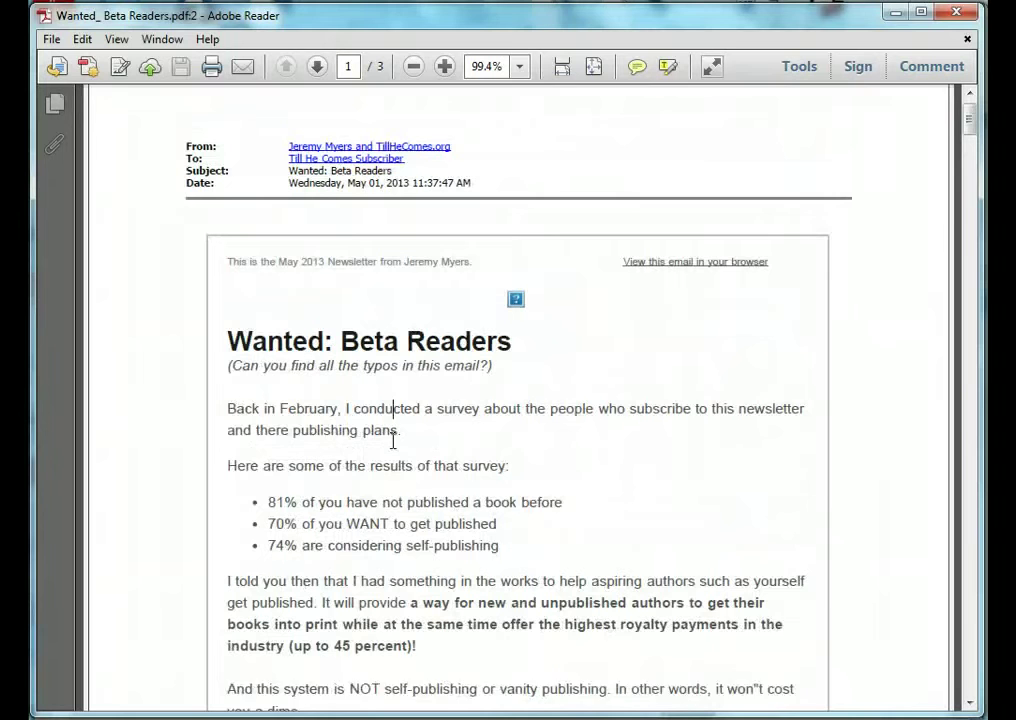
click(345, 404)
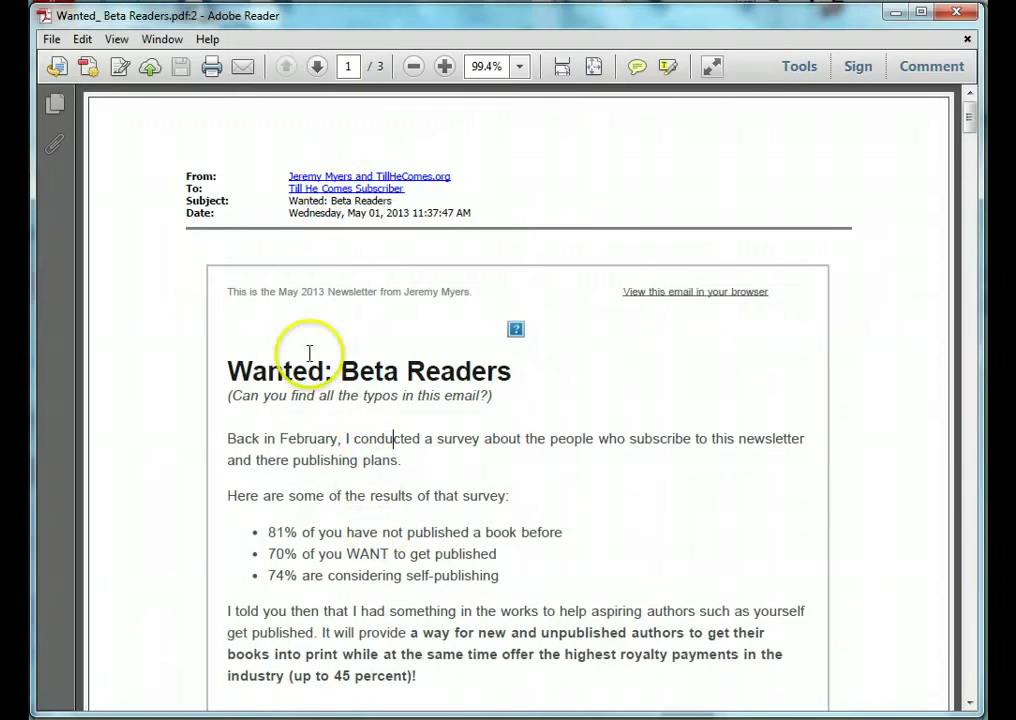
Step: Select 'May 2013 Newsletter' and the typo-hunt subtitle, then click inside 'conducted'
drag(279, 292, 329, 292)
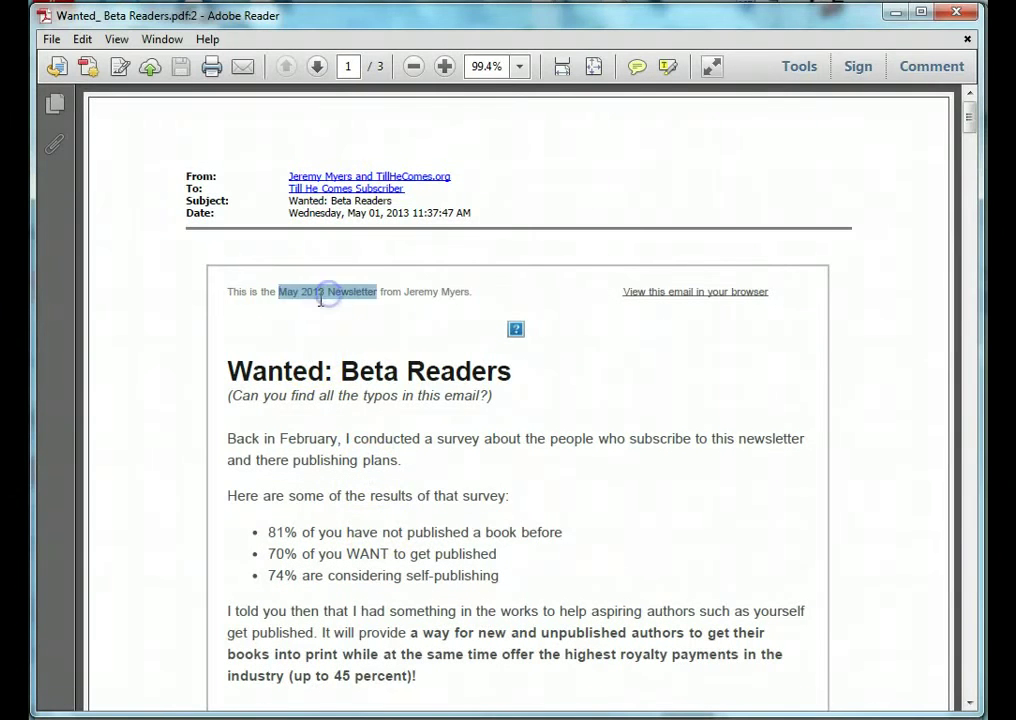
click(324, 291)
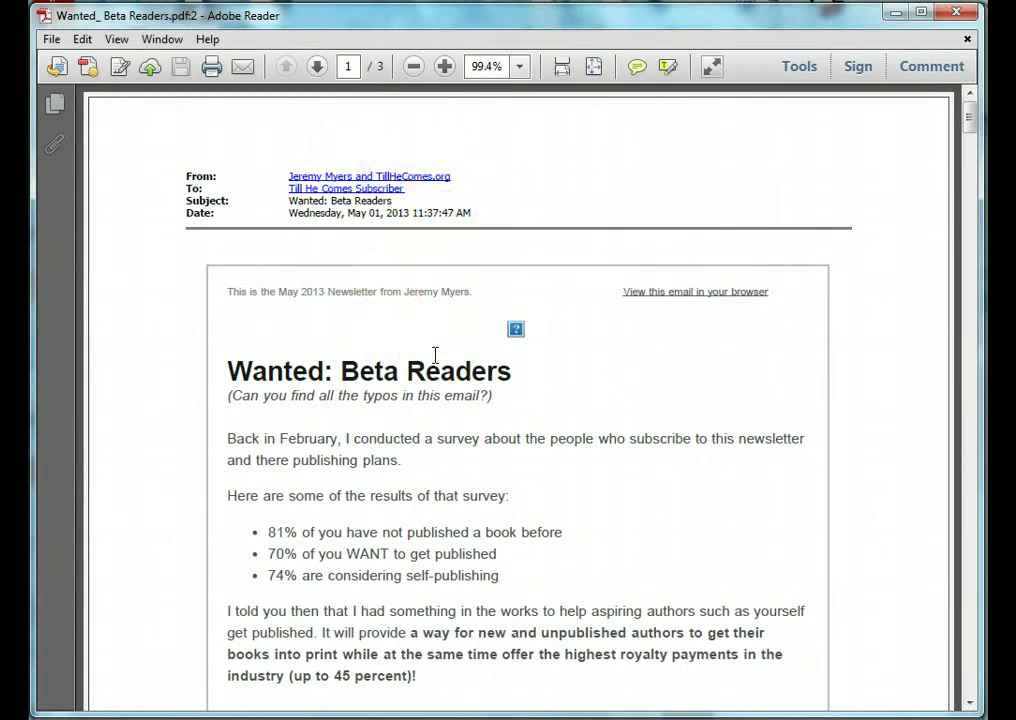
click(408, 390)
click(442, 400)
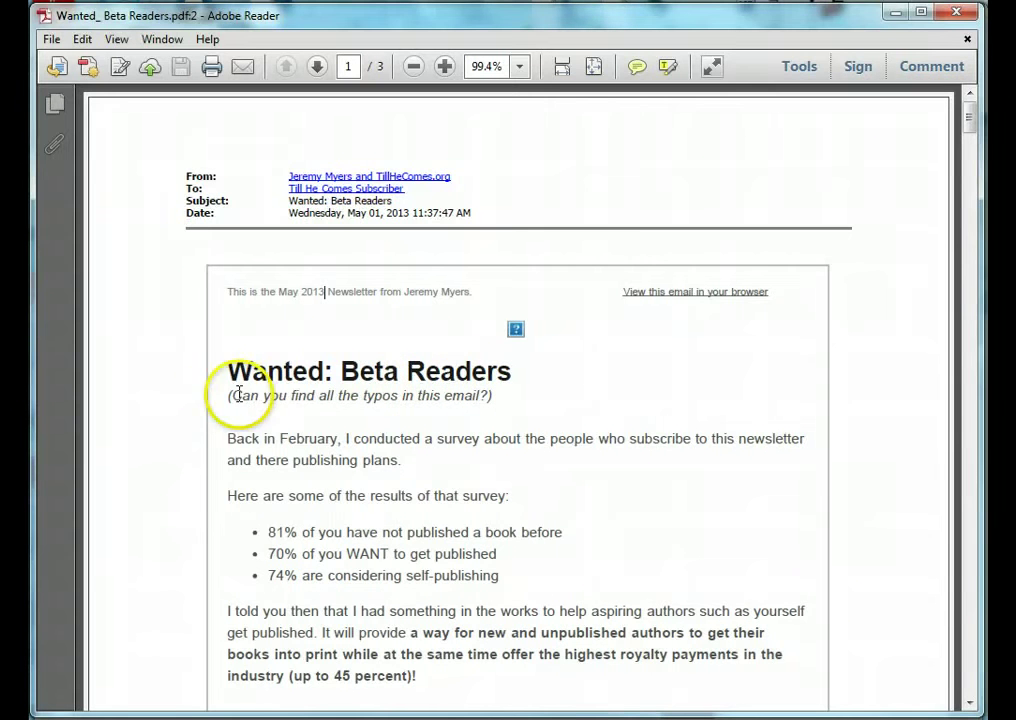
drag(228, 395, 496, 395)
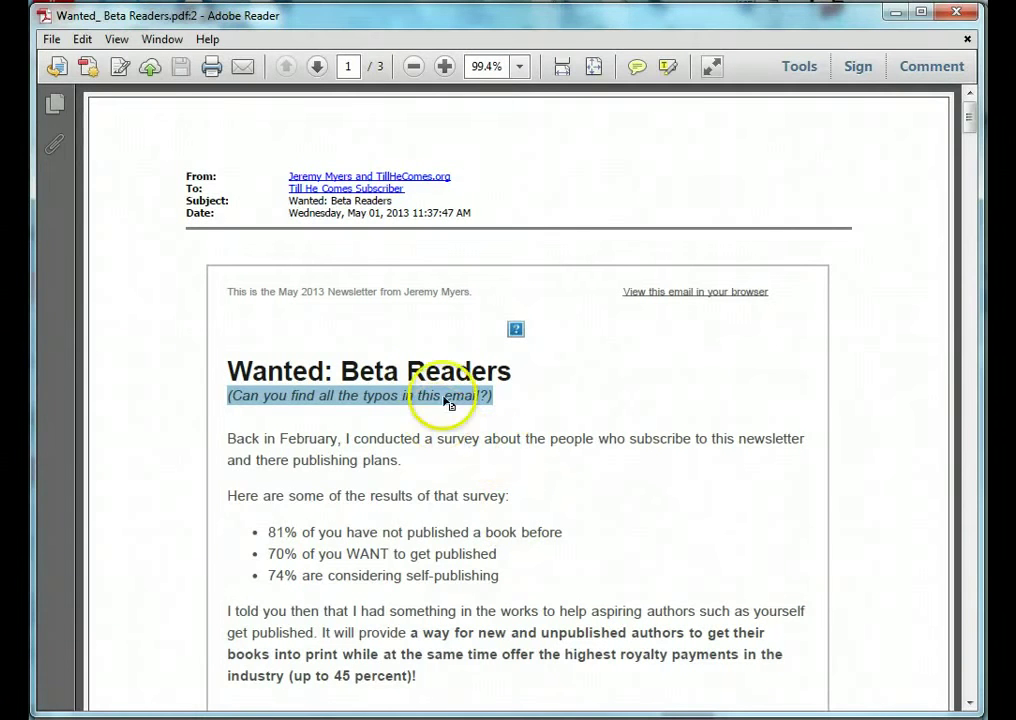
click(371, 440)
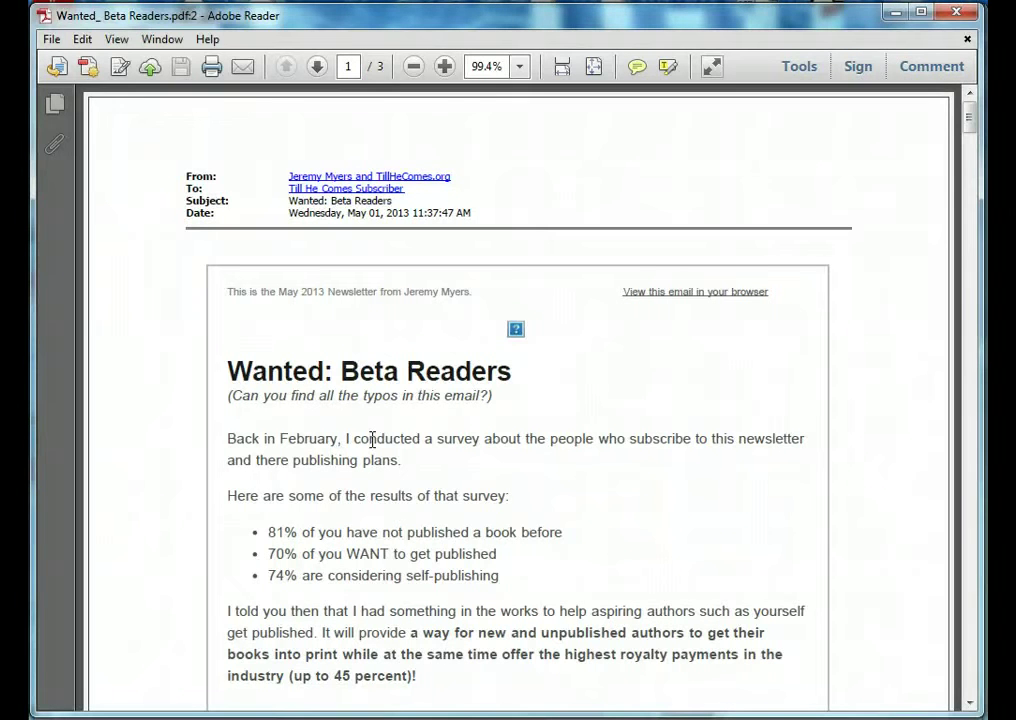
click(370, 438)
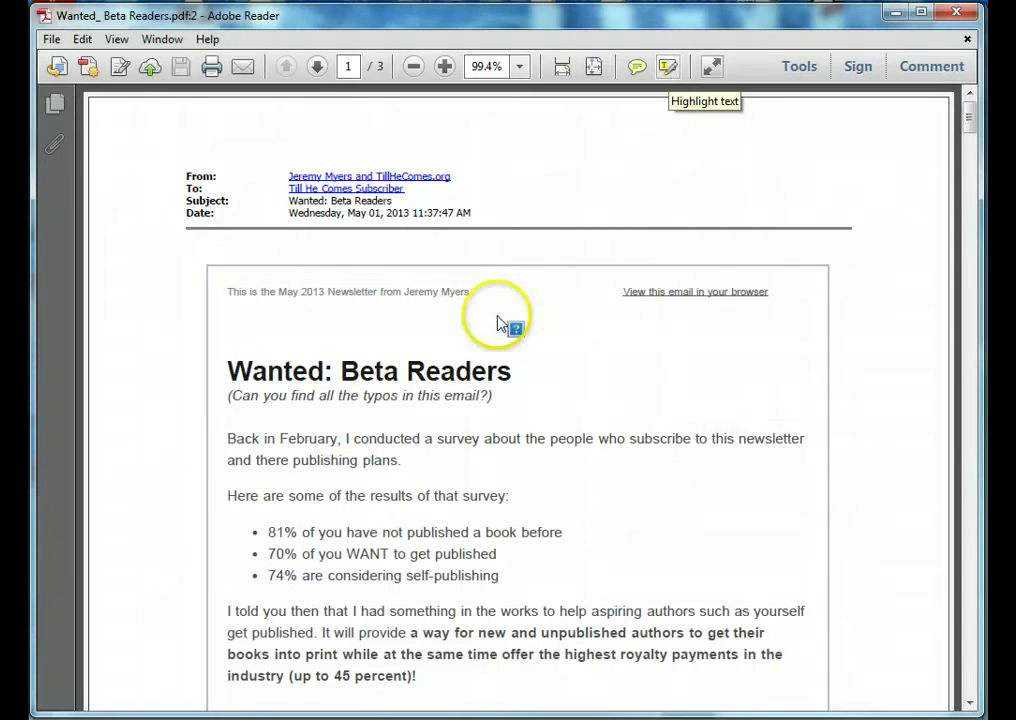
Step: Highlight the misused word 'there' in 'and there publishing plans' in yellow
scroll(398, 425, down, 2)
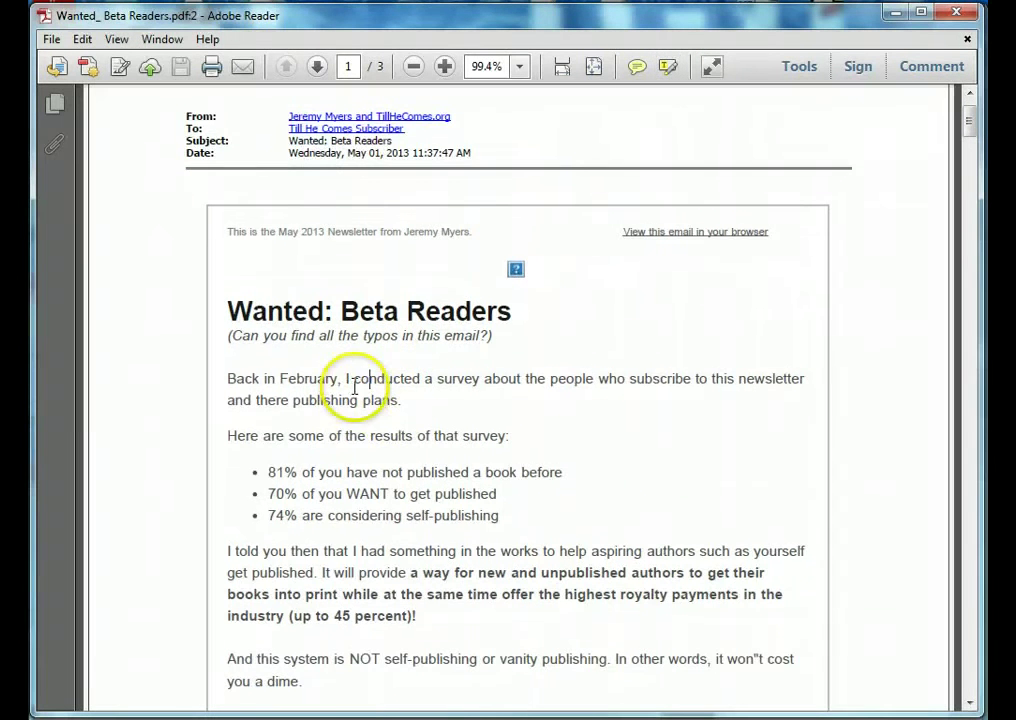
scroll(355, 386, down, 1)
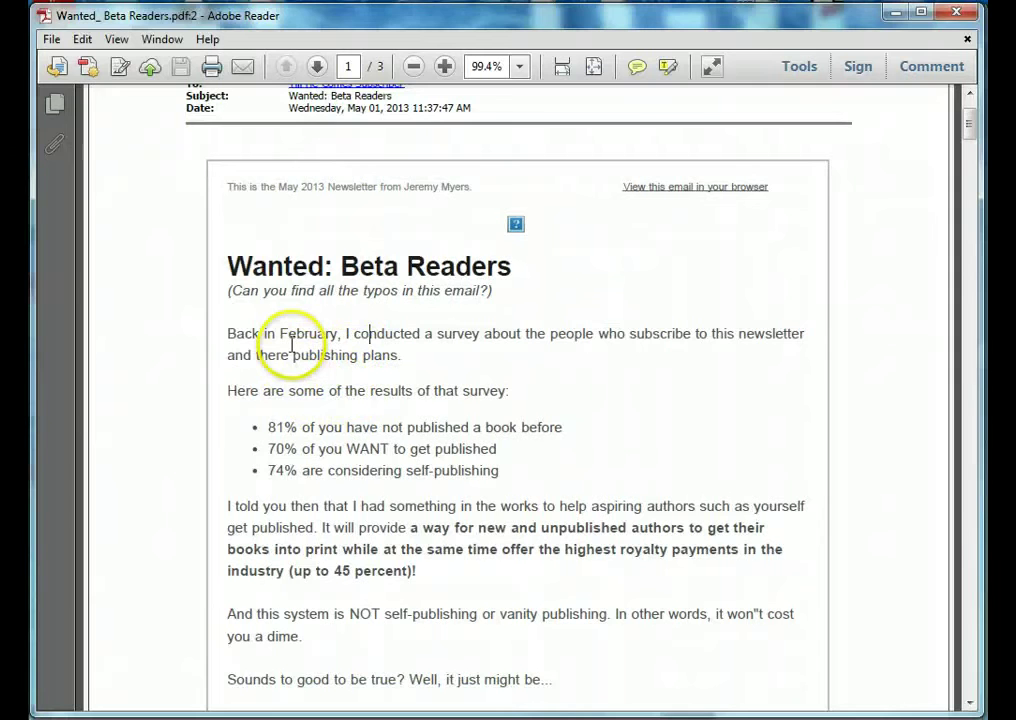
drag(290, 355, 256, 355)
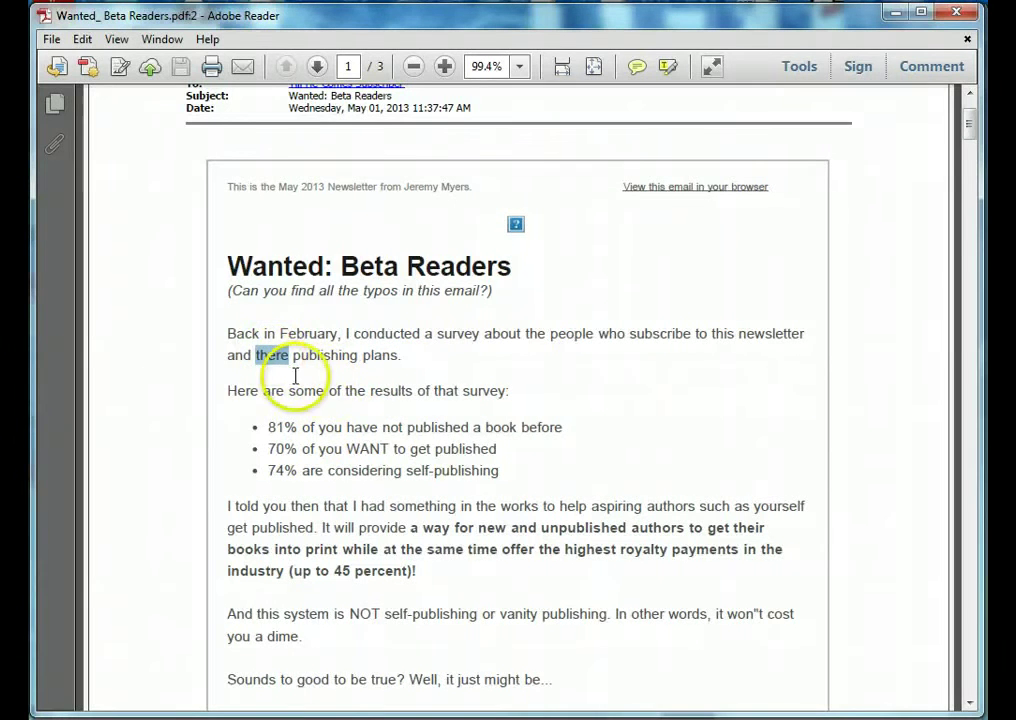
drag(290, 354, 257, 354)
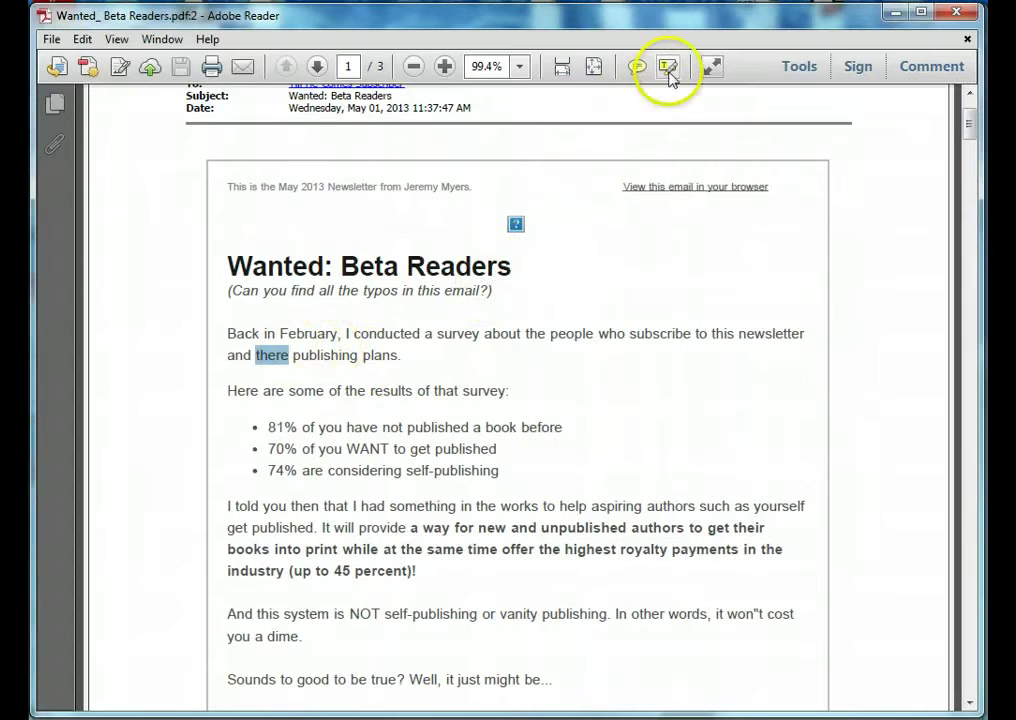
click(357, 355)
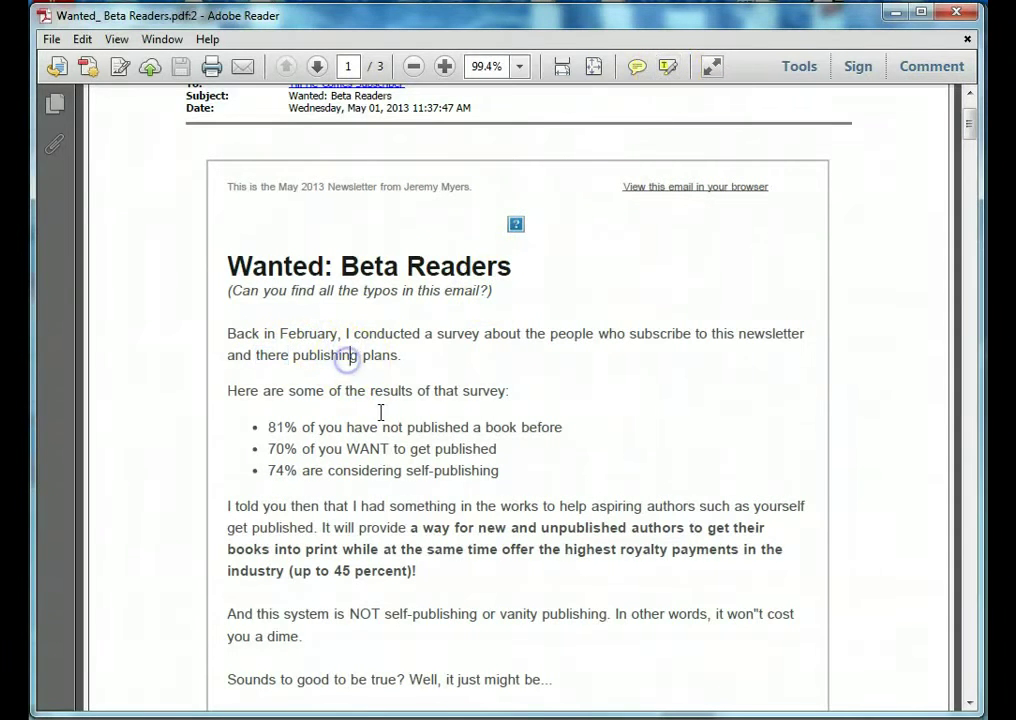
click(667, 68)
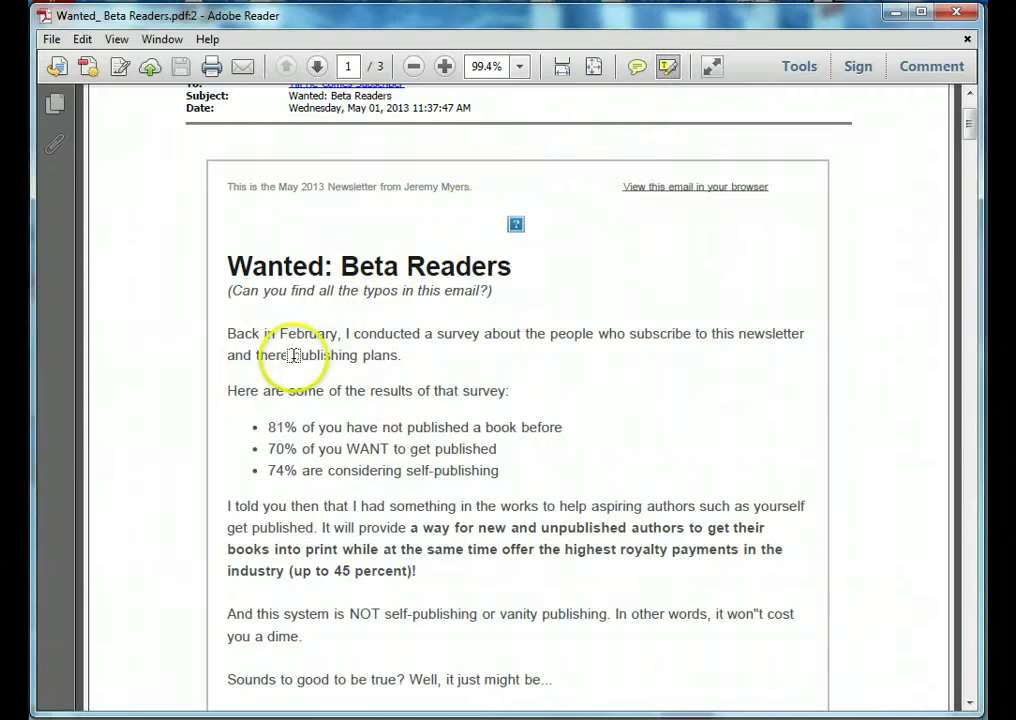
drag(289, 355, 255, 356)
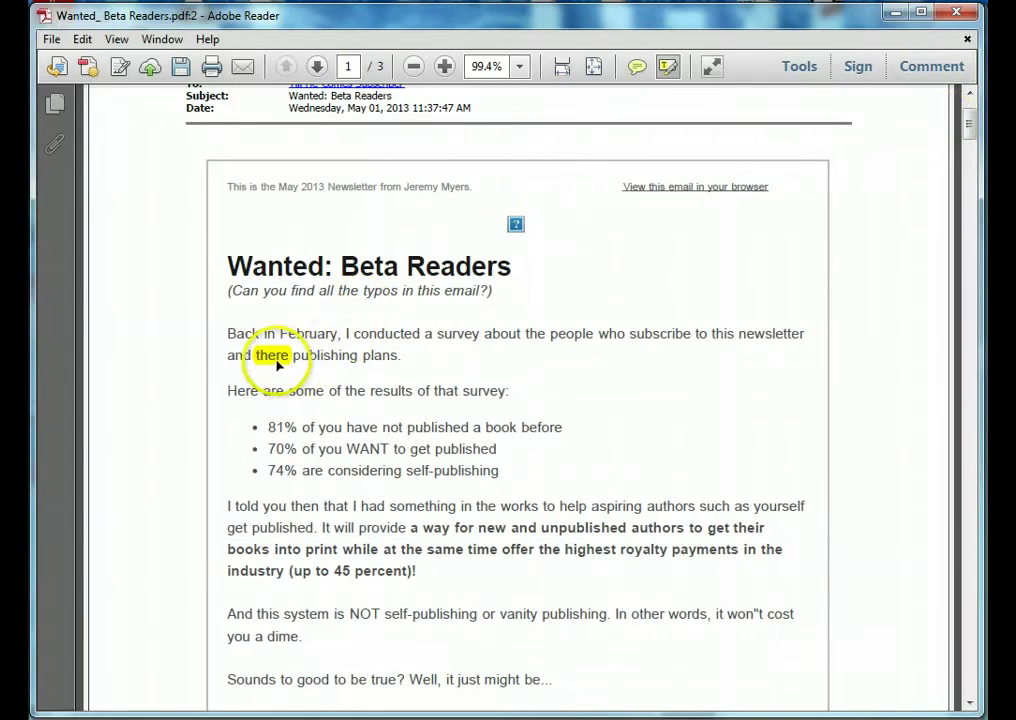
Step: Attach the correction note 'their' to the 'there' highlight in the Comments List
click(930, 66)
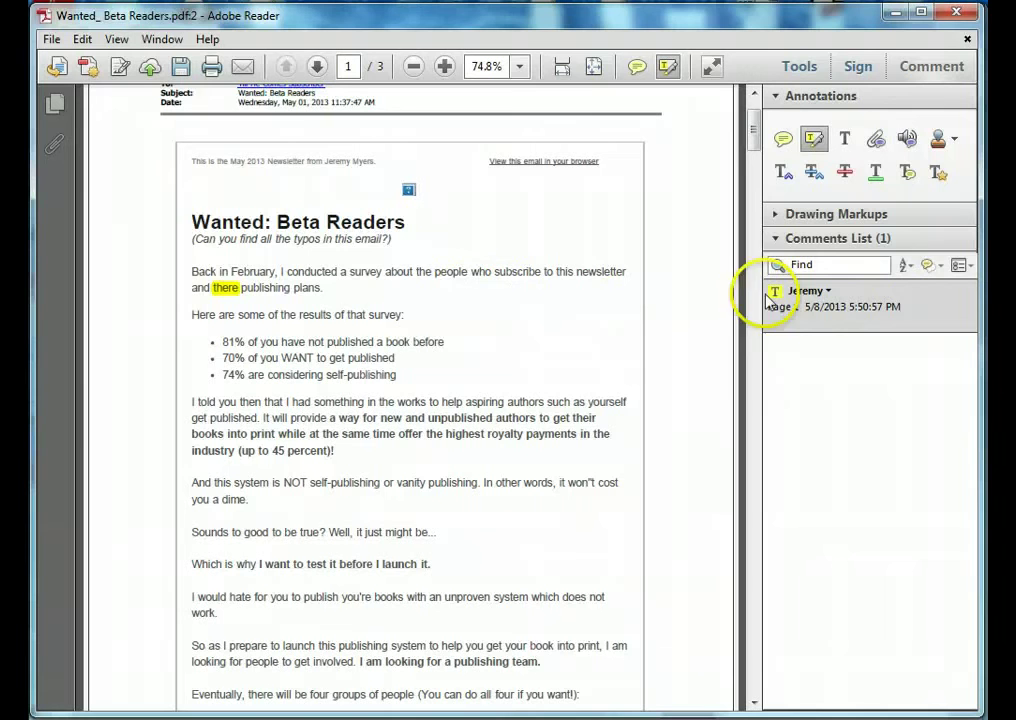
click(794, 327)
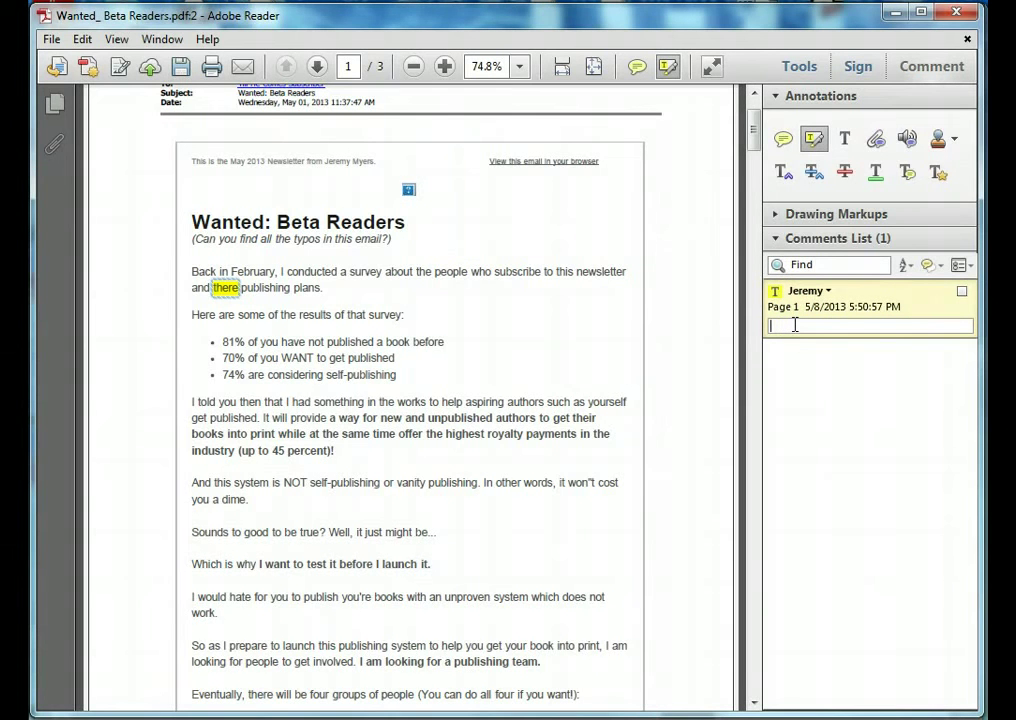
text(their)
click(921, 407)
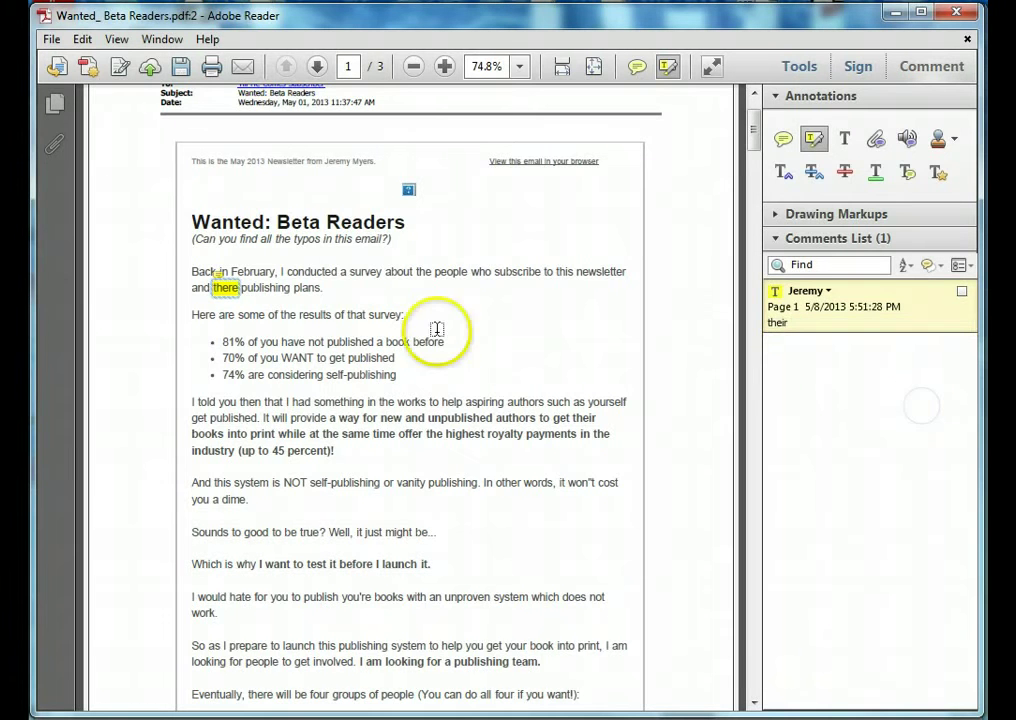
Step: Reselect the 'there' highlight and close its 'their' note popup
mouse_move(218, 283)
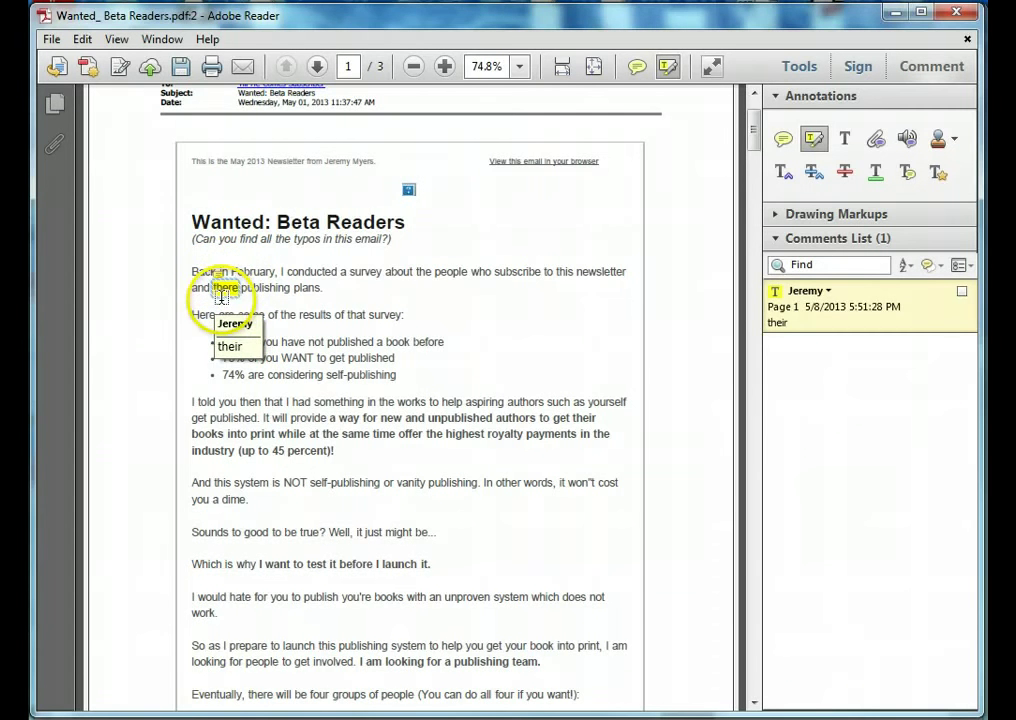
click(220, 285)
click(217, 272)
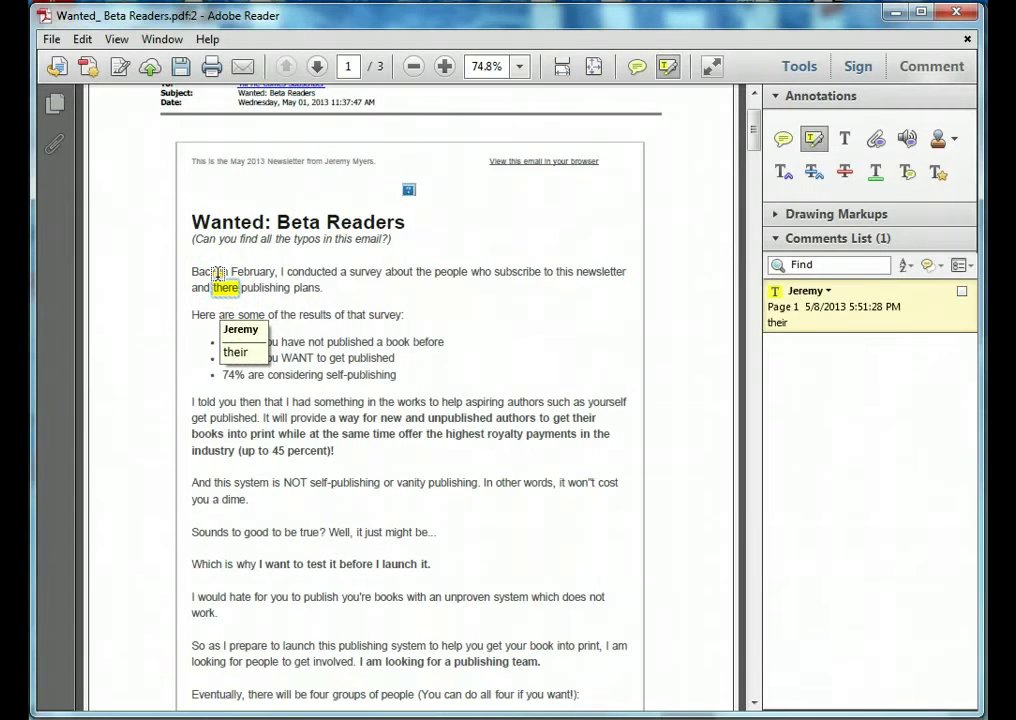
click(225, 287)
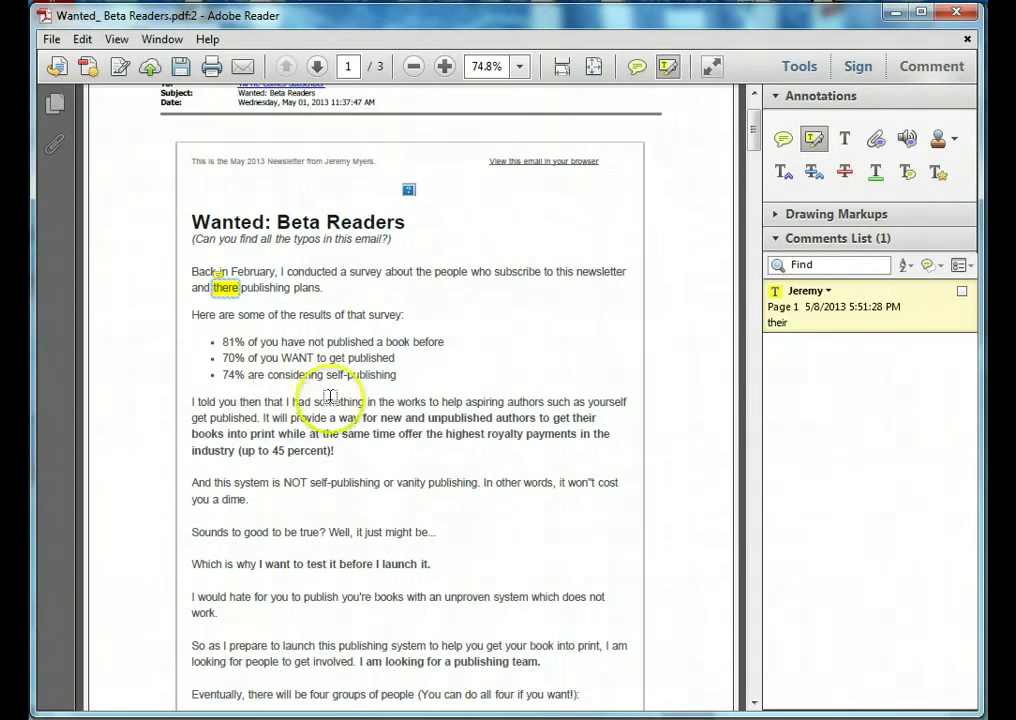
Step: Highlight 'percent' in '45 percent' with a note that it should be % for consistency
drag(288, 451, 333, 455)
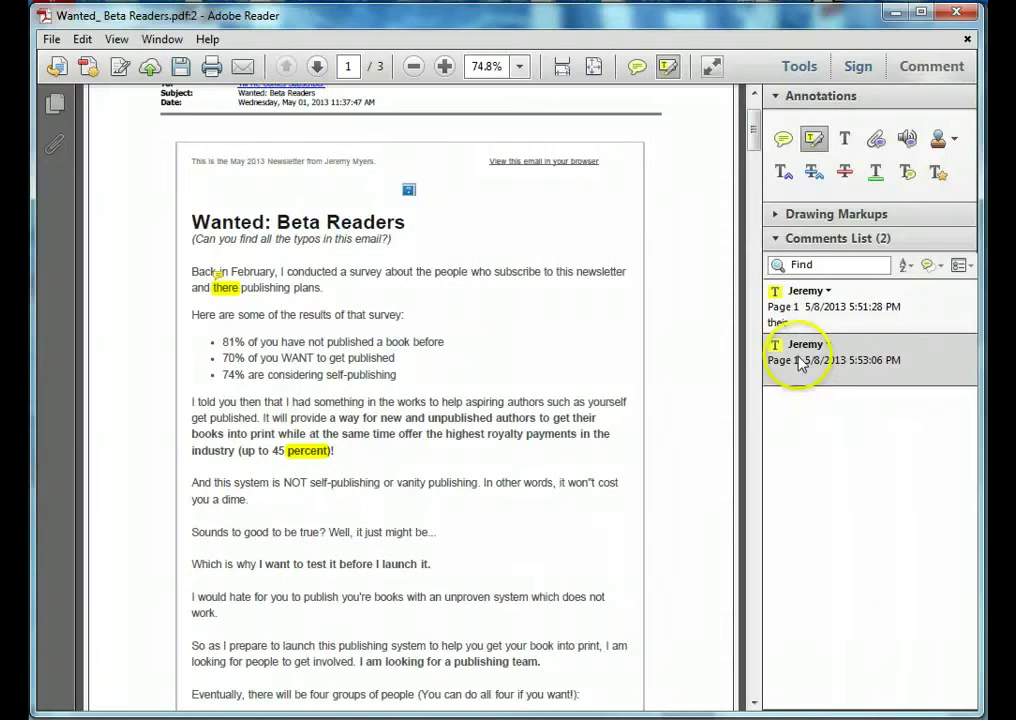
click(790, 383)
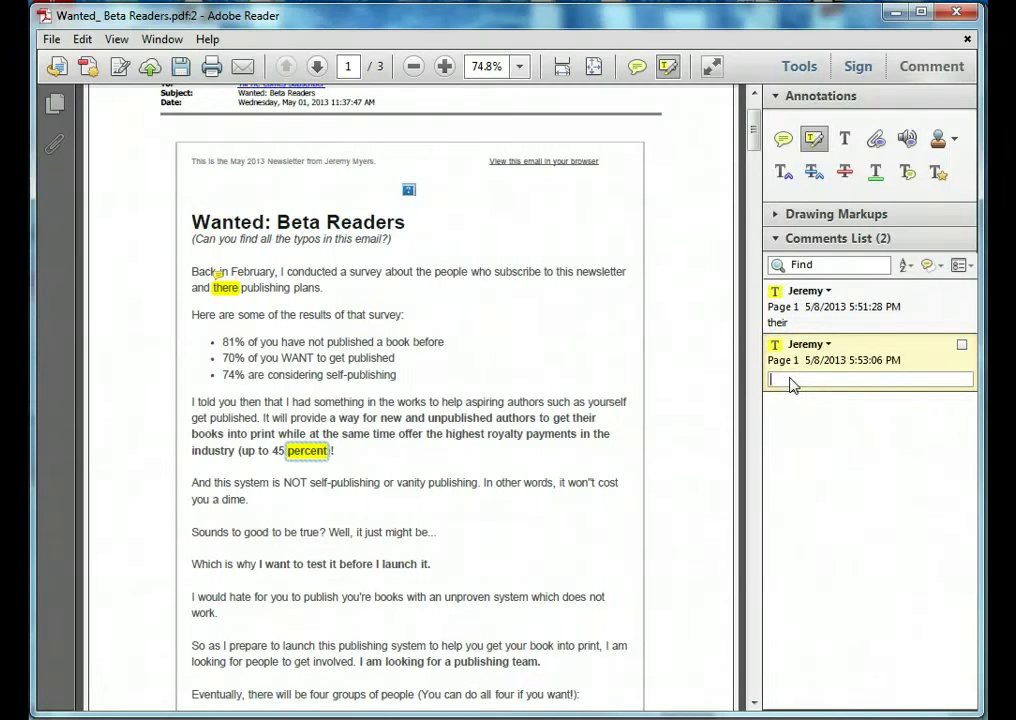
text(this should be % instead of percent for)
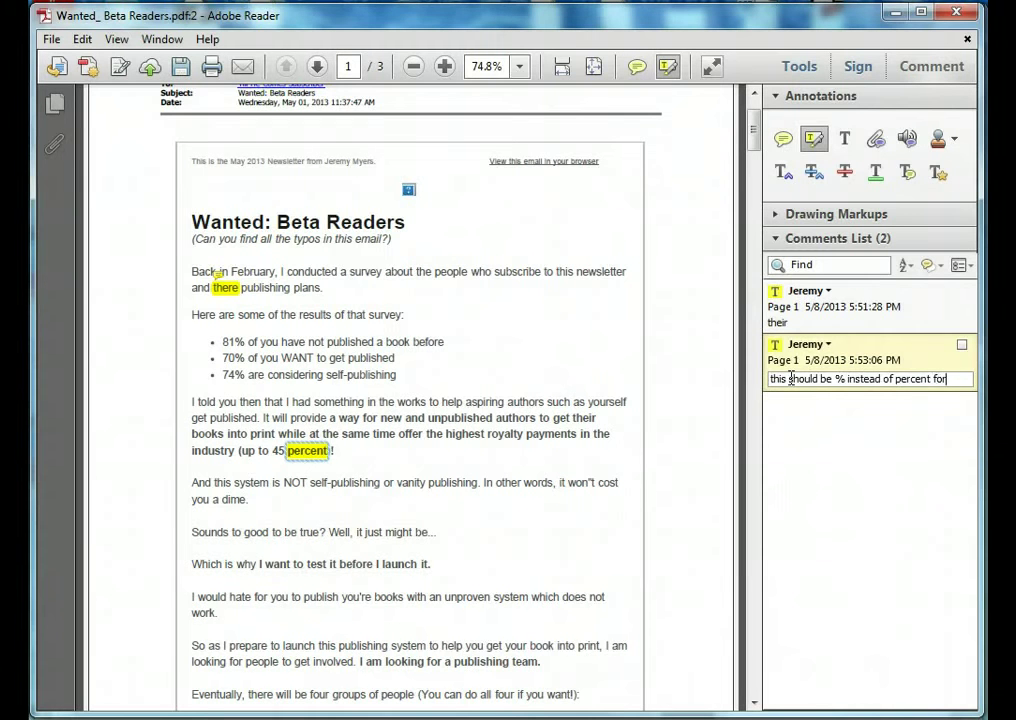
text(istency with the bulleted list above)
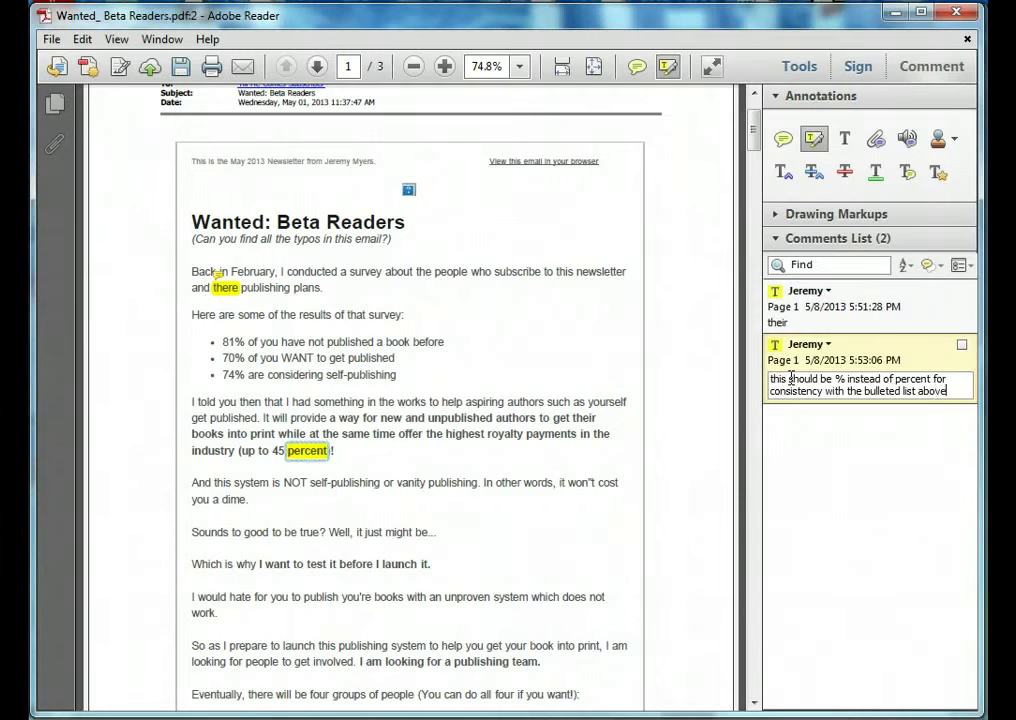
click(651, 460)
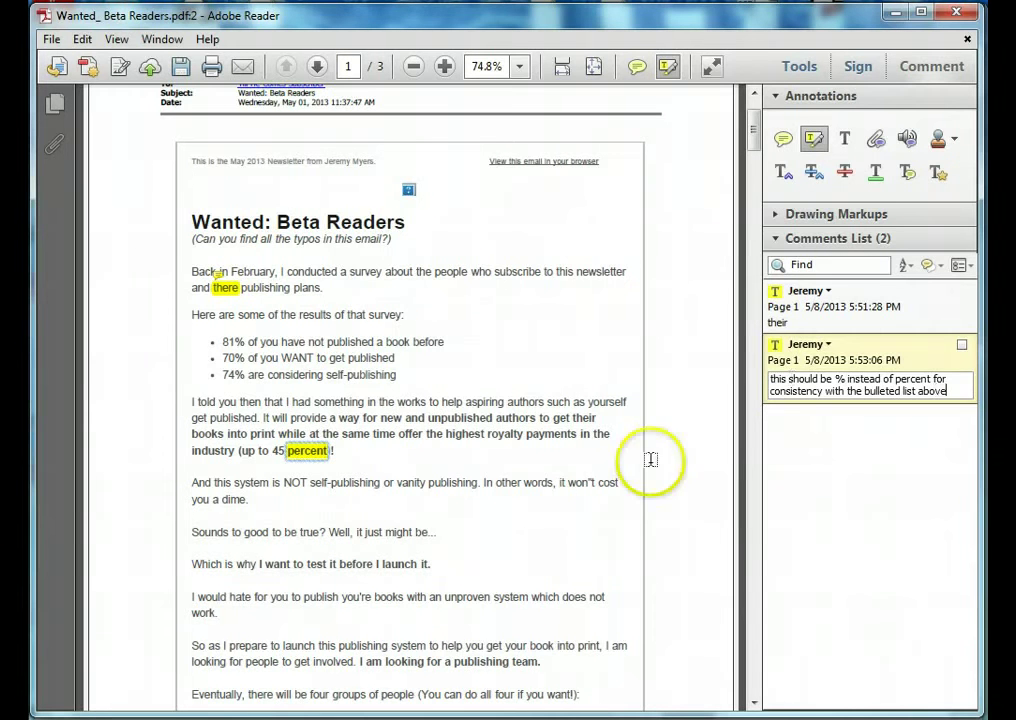
mouse_move(298, 450)
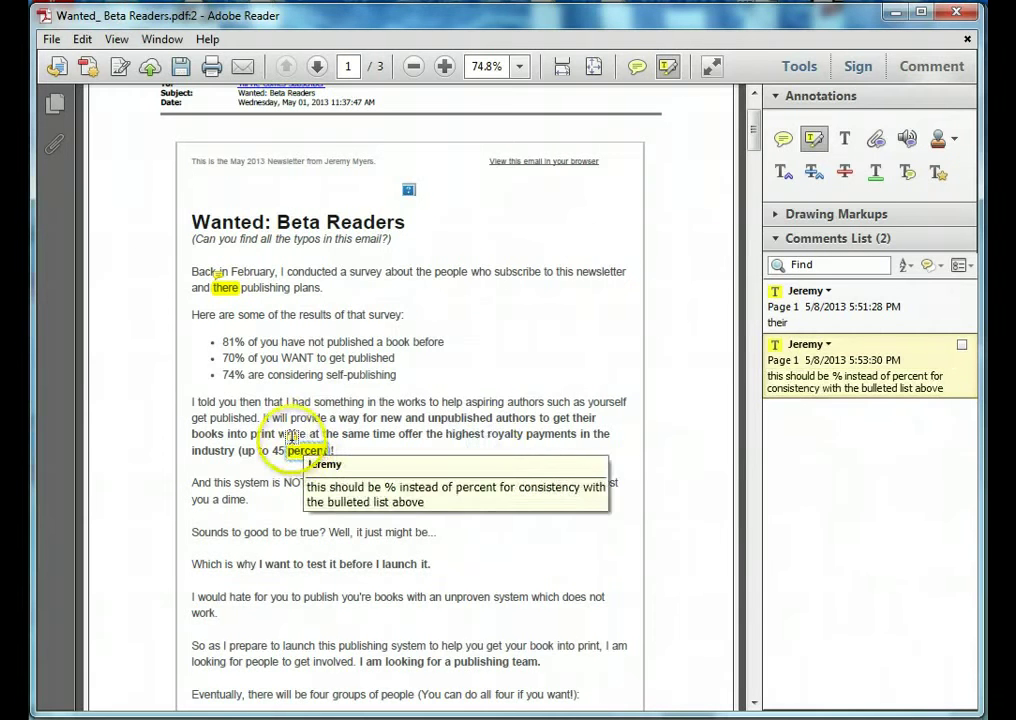
click(363, 560)
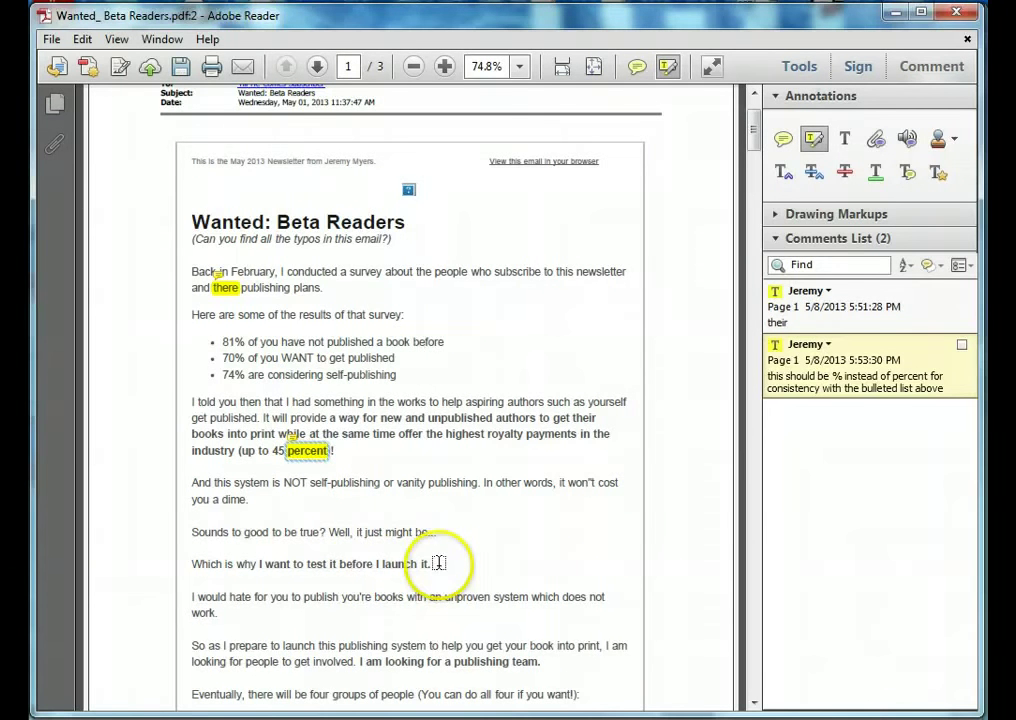
Step: Undo the highlight change twice, removing the 'percent' note and its highlight
click(83, 39)
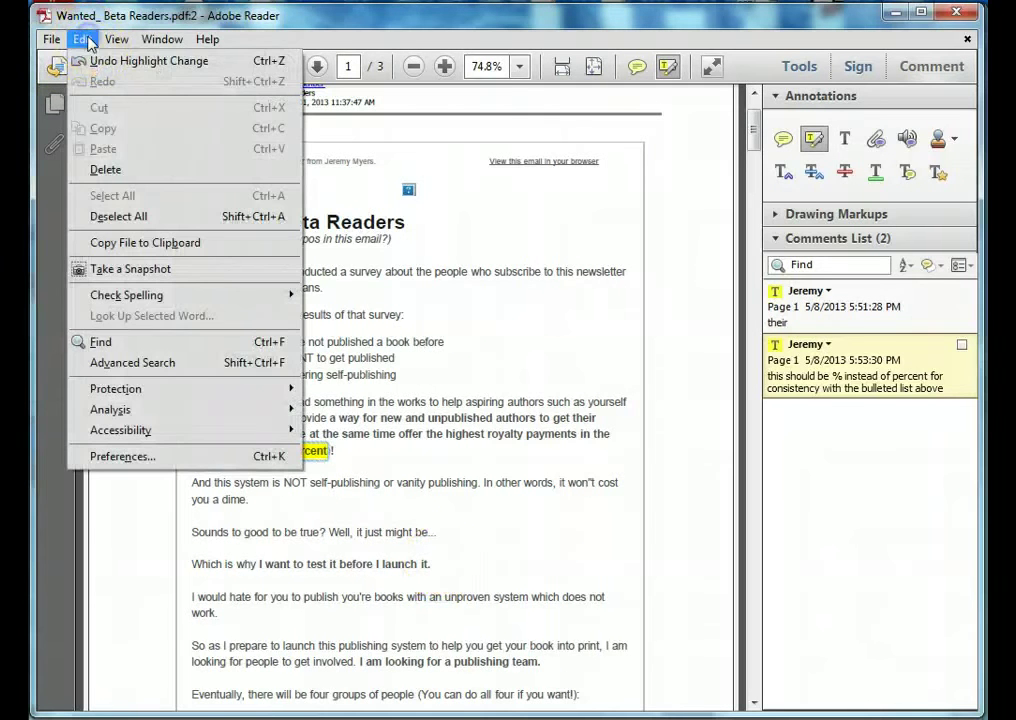
click(90, 60)
click(84, 39)
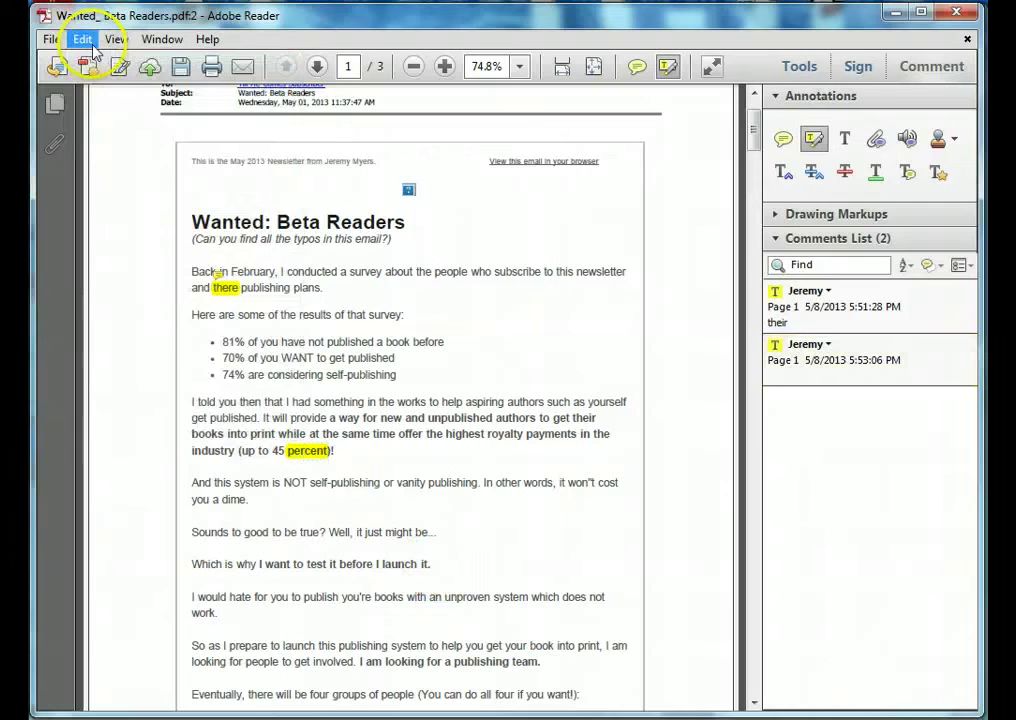
click(98, 62)
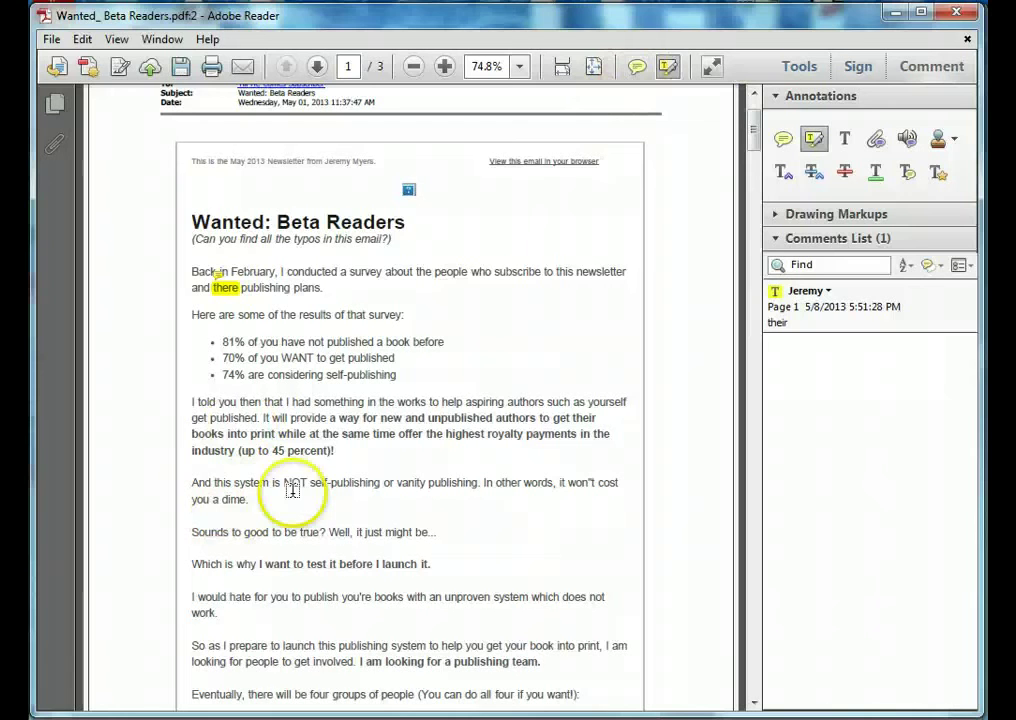
click(637, 67)
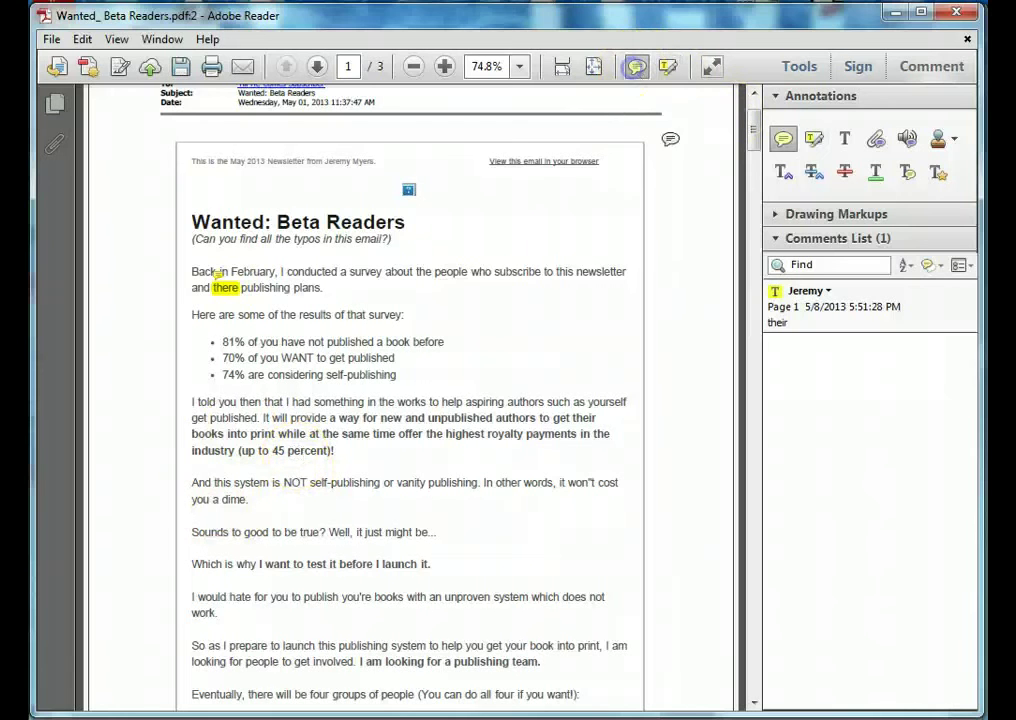
Step: Add a sticky note after 'percent)' saying it should be % to match the bulleted list
click(334, 451)
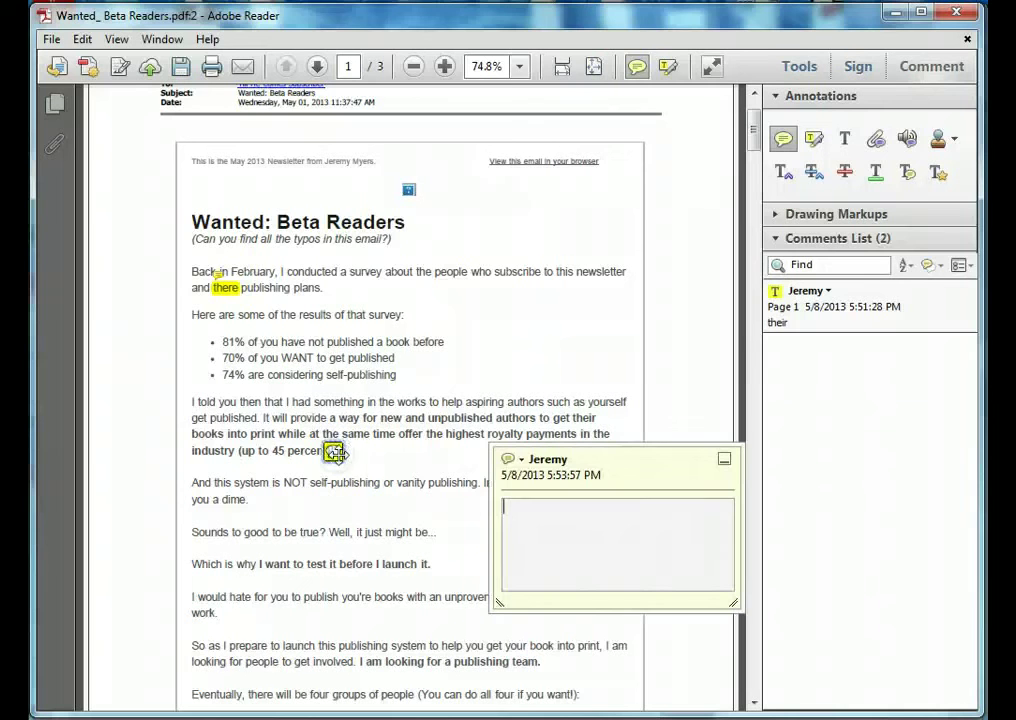
click(536, 509)
text(This shou)
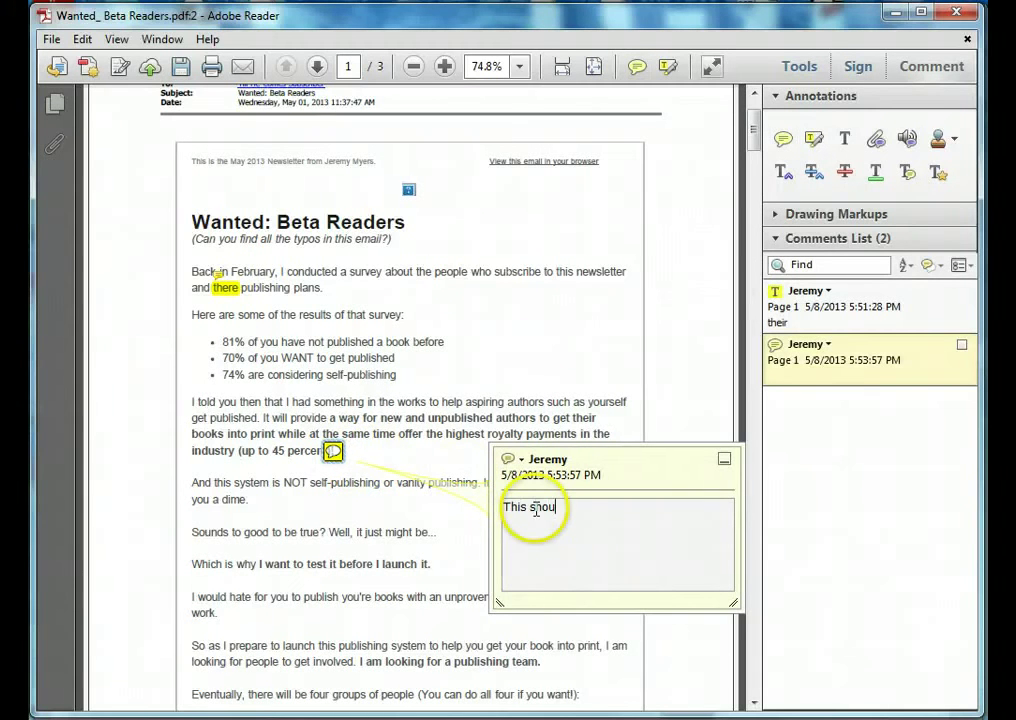
text(ld be % instead o)
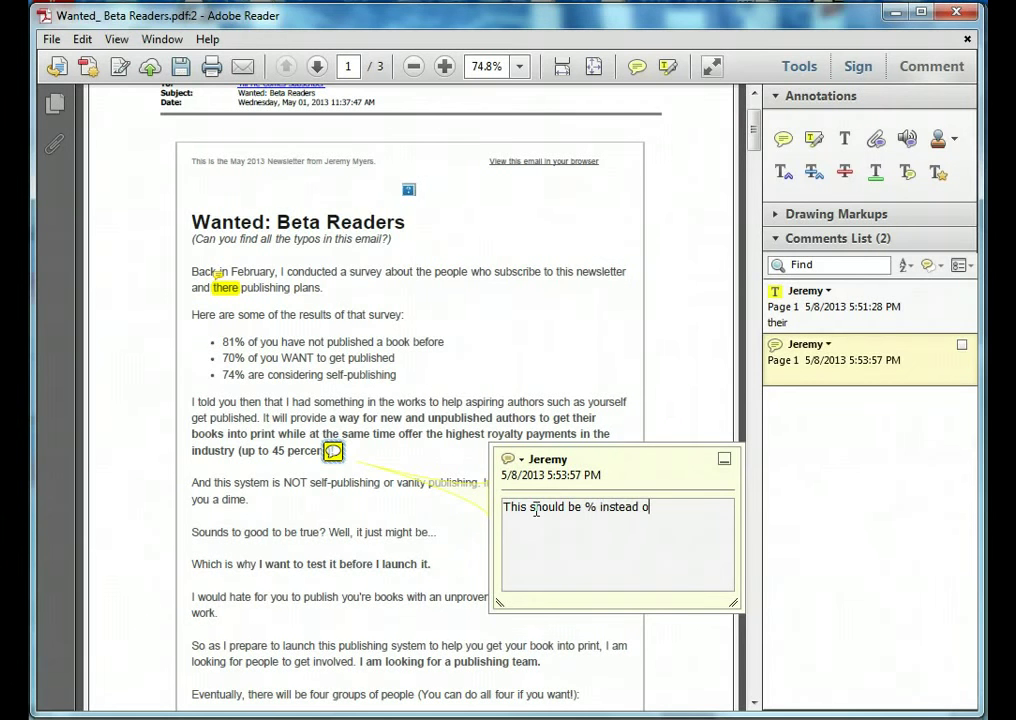
text(f "percent" to be consiste)
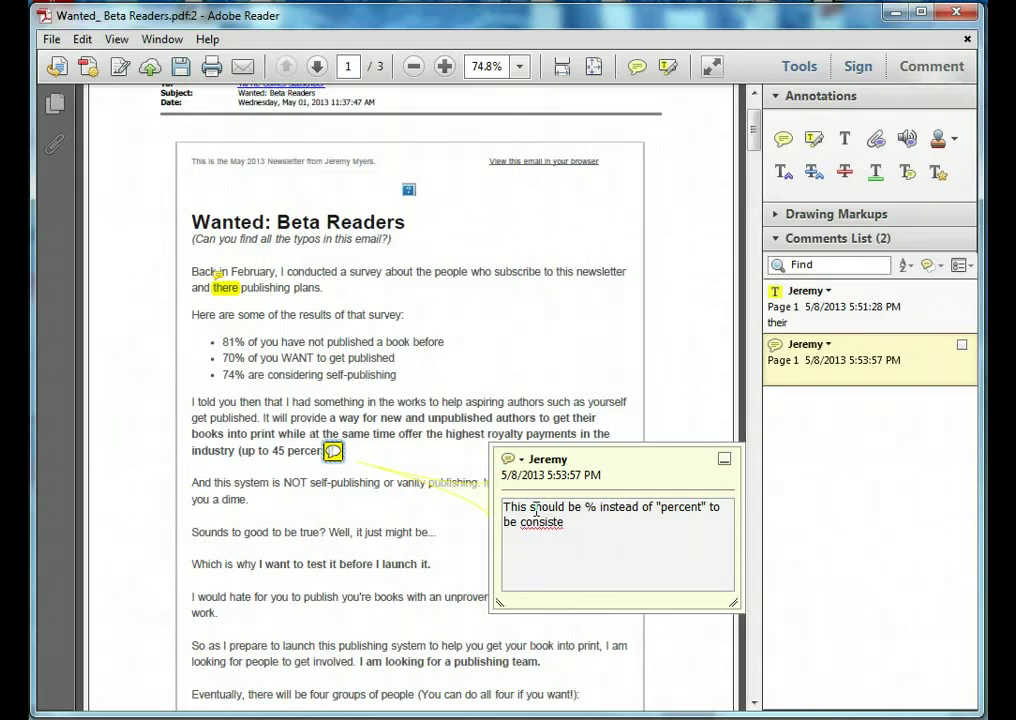
text(nt with the bulleted list a)
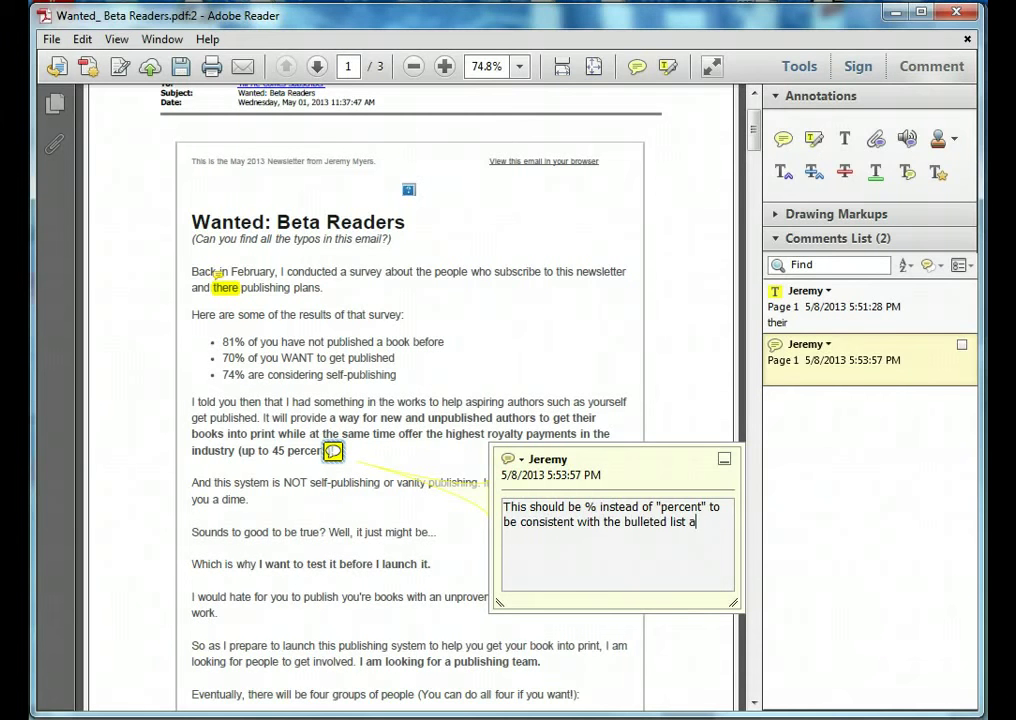
text(bove.)
click(430, 561)
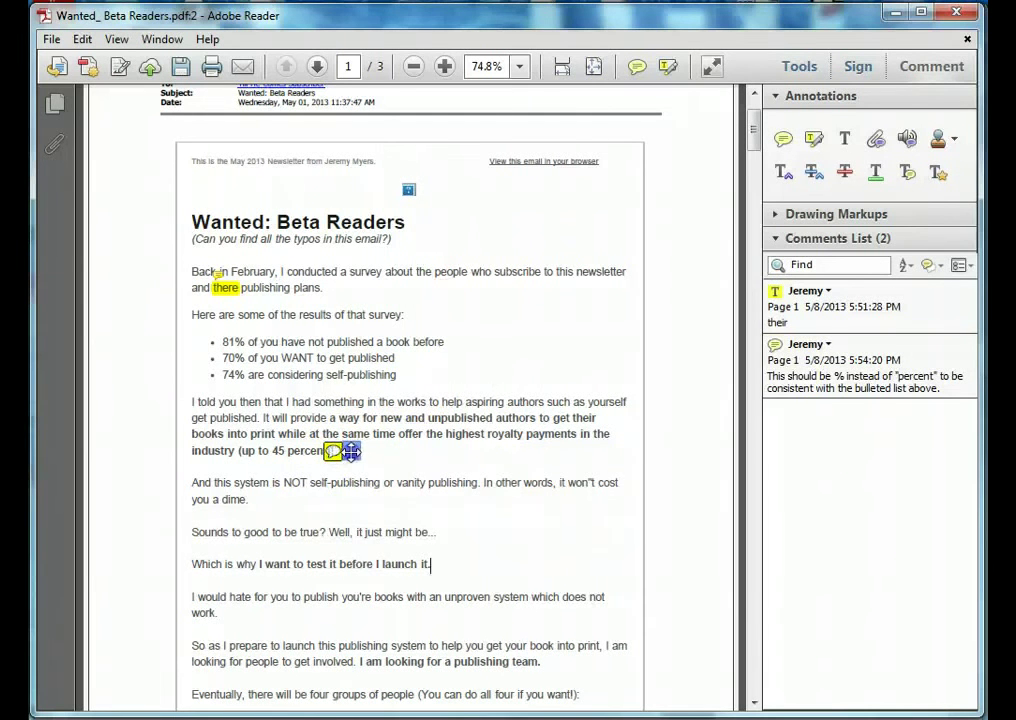
Step: Nudge the percent sticky note just right of 'percent)' and select the 'their' comment
mouse_move(351, 451)
mouse_down()
mouse_move(331, 440)
mouse_move(343, 446)
mouse_up()
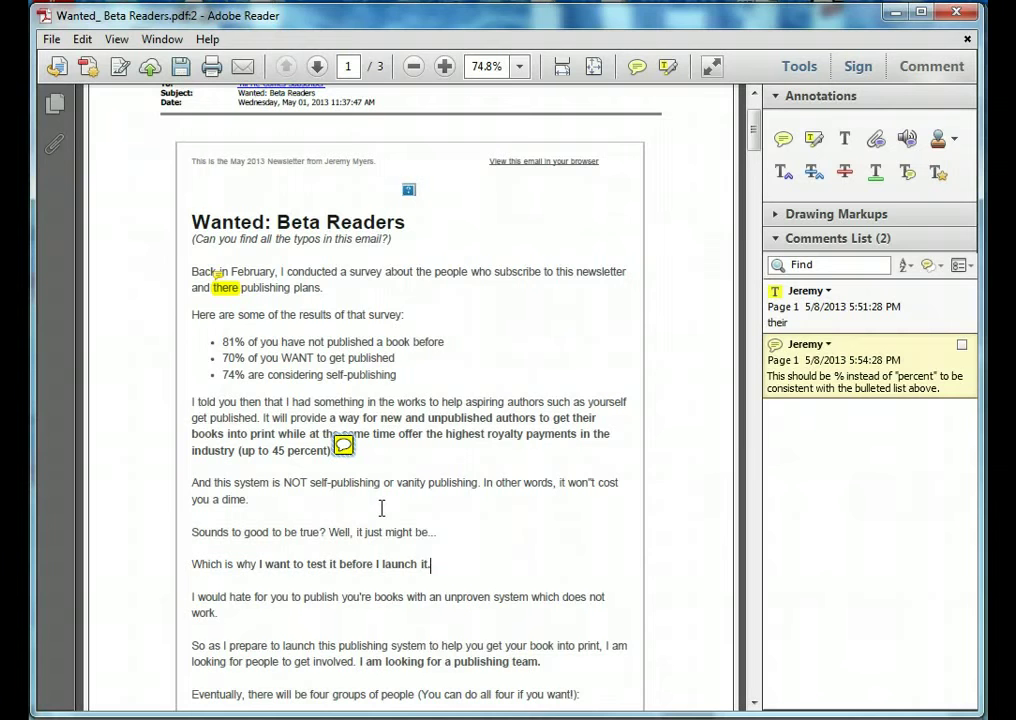
mouse_move(343, 446)
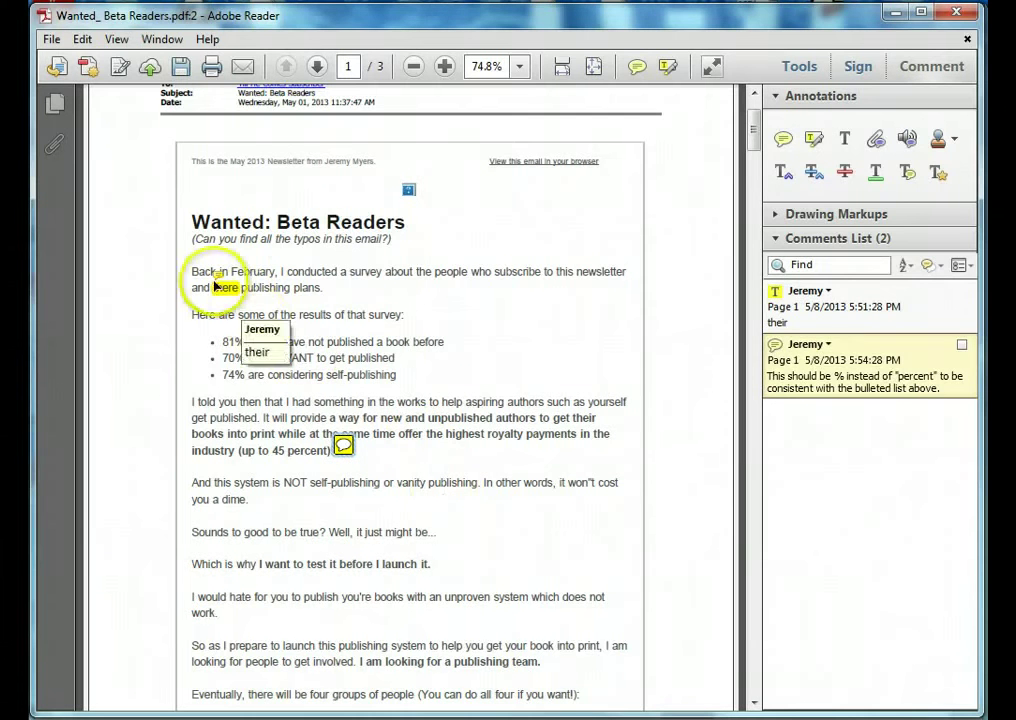
click(783, 322)
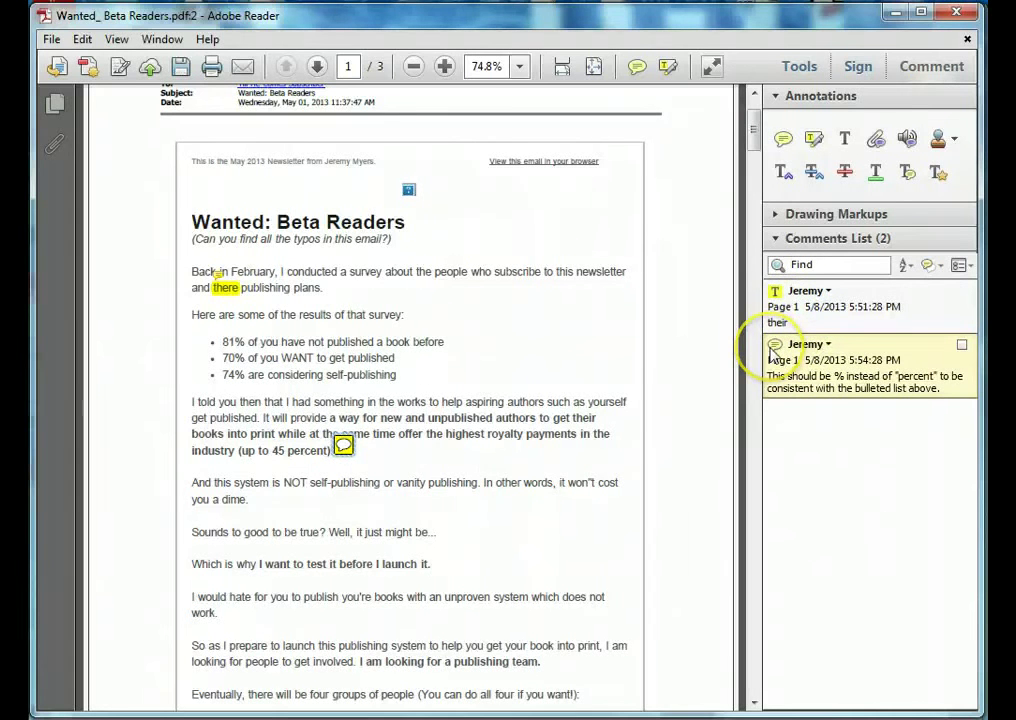
Step: Highlight 'to' in 'Sounds to good' and add the correction note 'too'
click(262, 492)
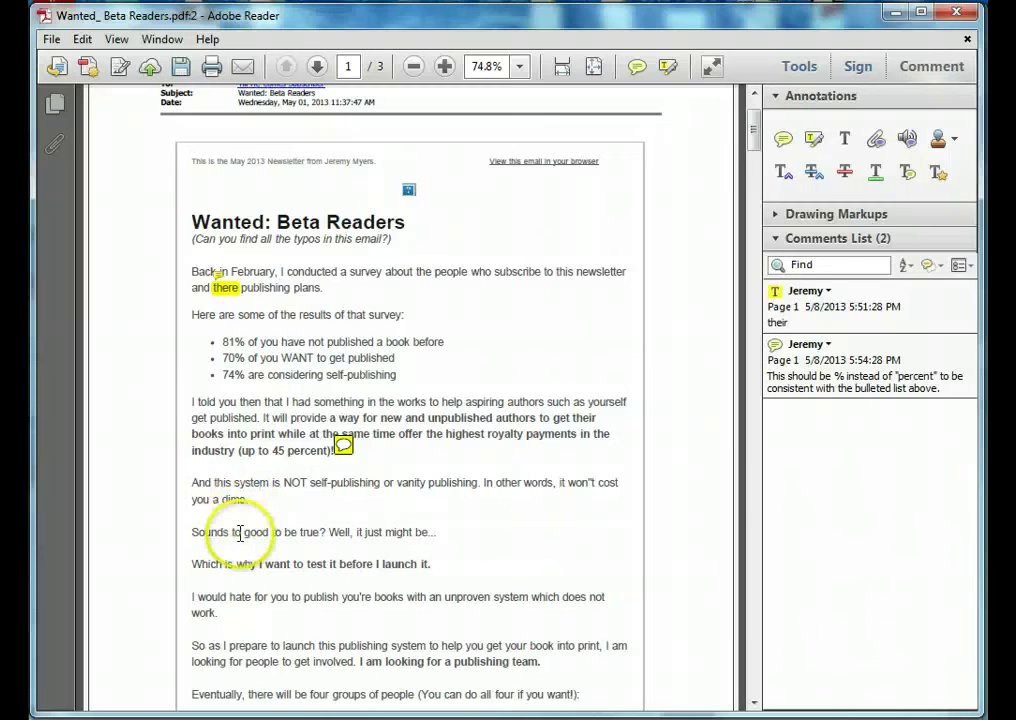
click(240, 532)
drag(240, 532, 232, 531)
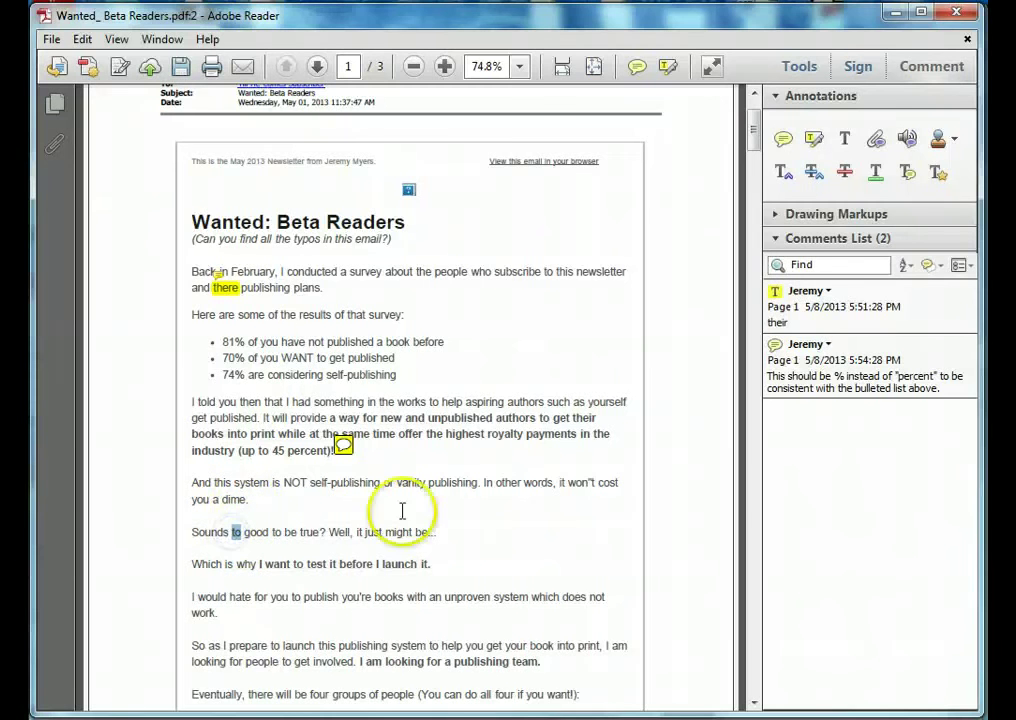
click(667, 66)
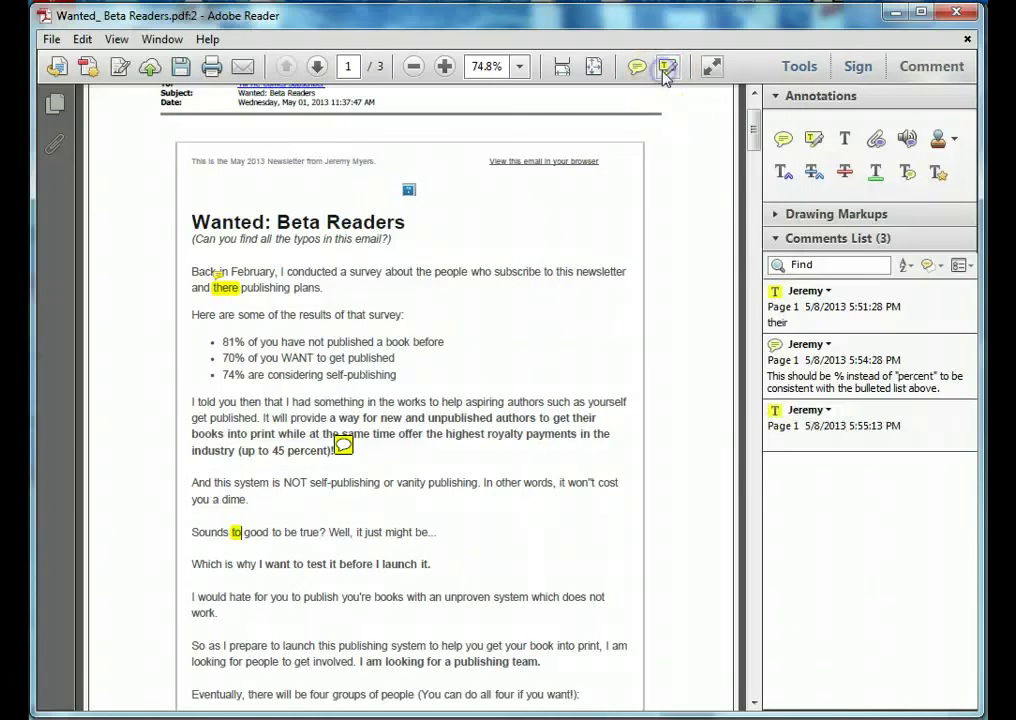
click(795, 444)
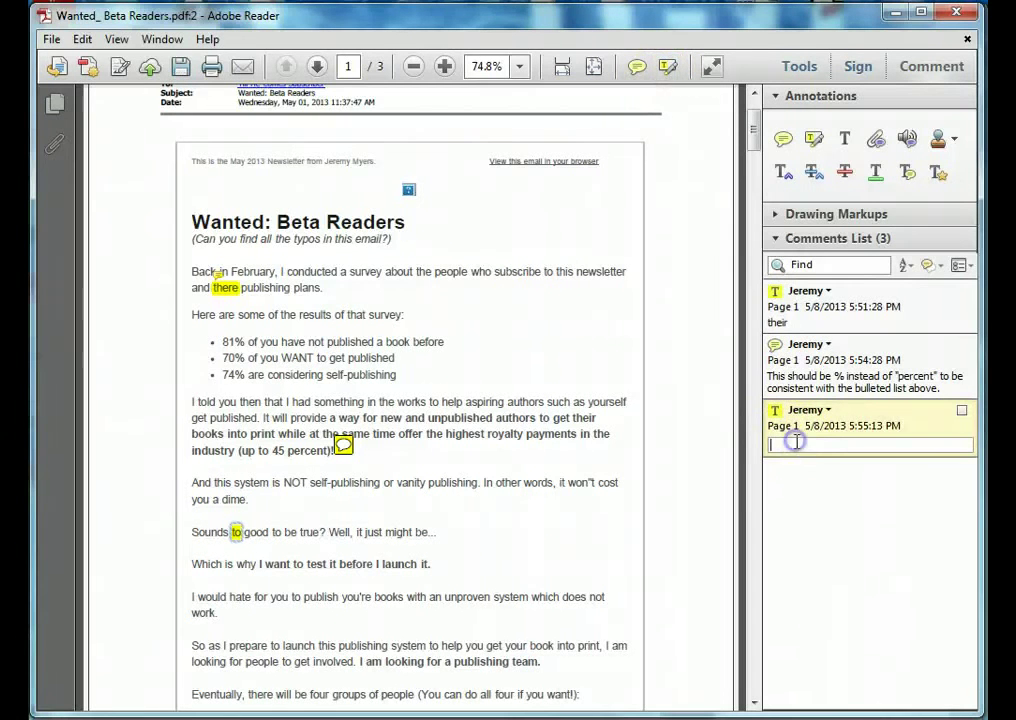
text(too)
click(465, 526)
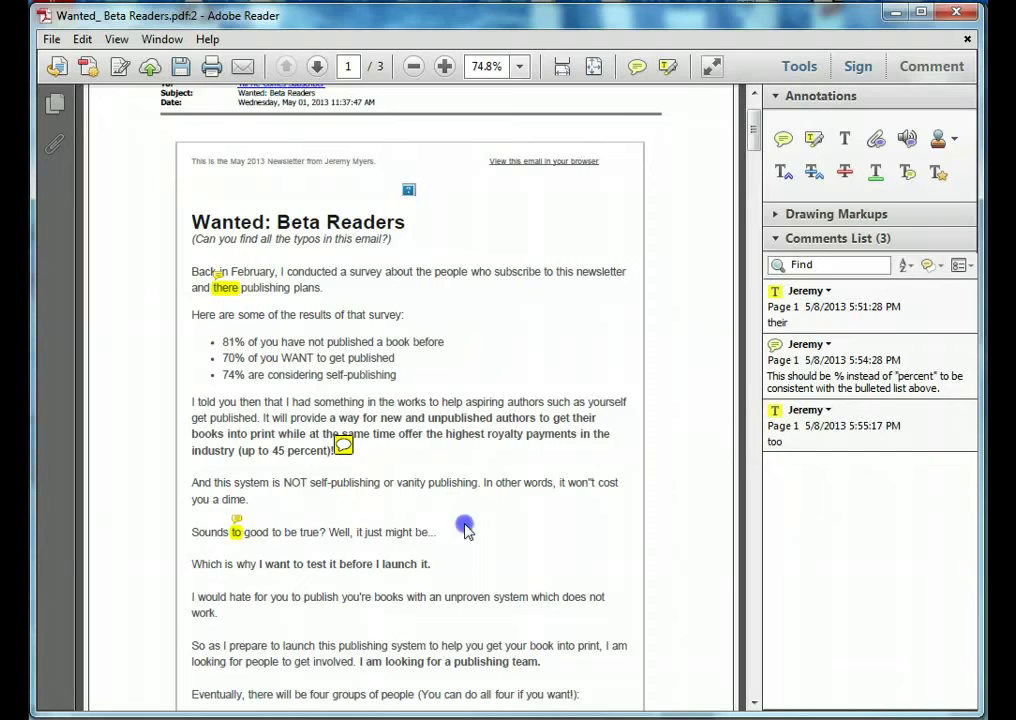
click(451, 573)
mouse_move(236, 533)
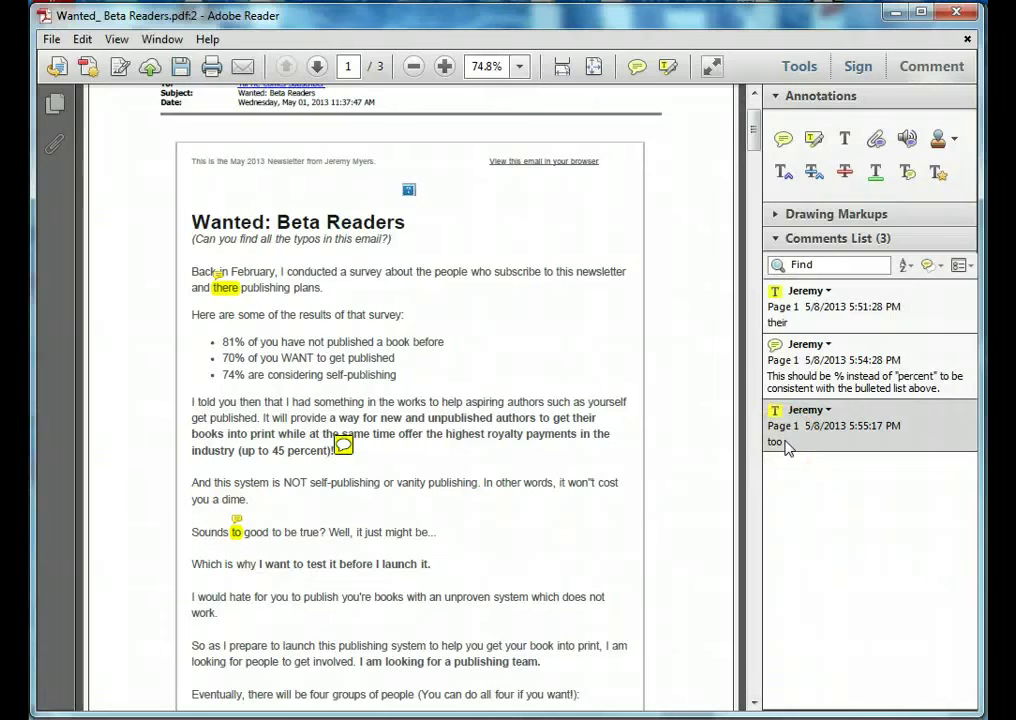
click(652, 505)
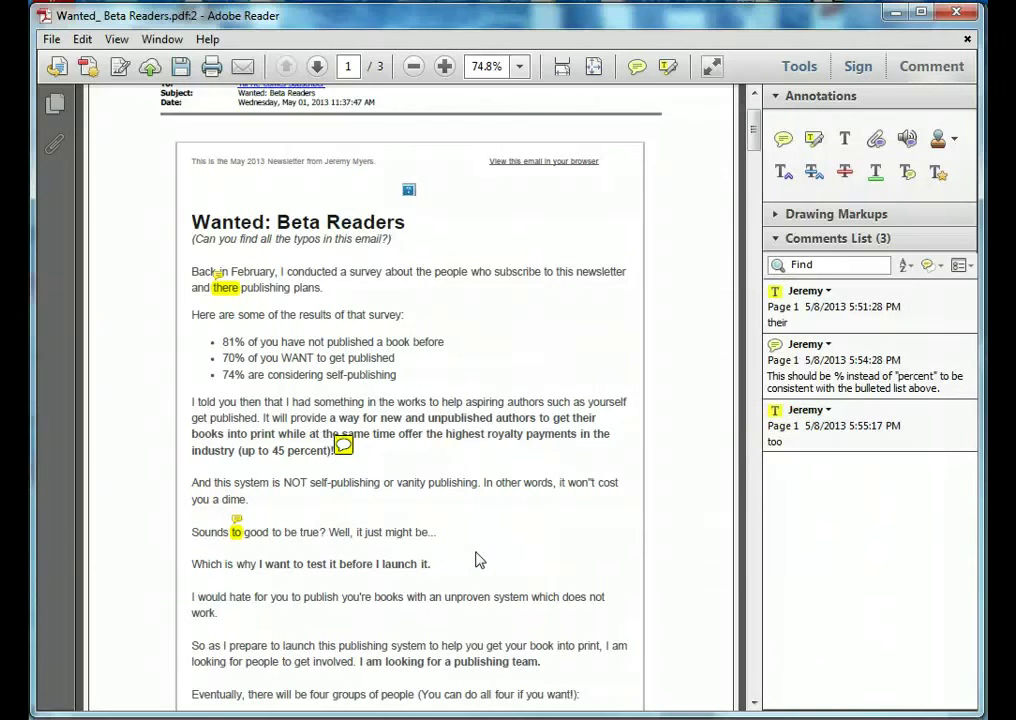
Step: Highlight "won't" in 'it won't cost you a dime' and add the correction note "won't"
mouse_move(585, 484)
mouse_down()
mouse_move(594, 483)
mouse_move(576, 481)
mouse_up()
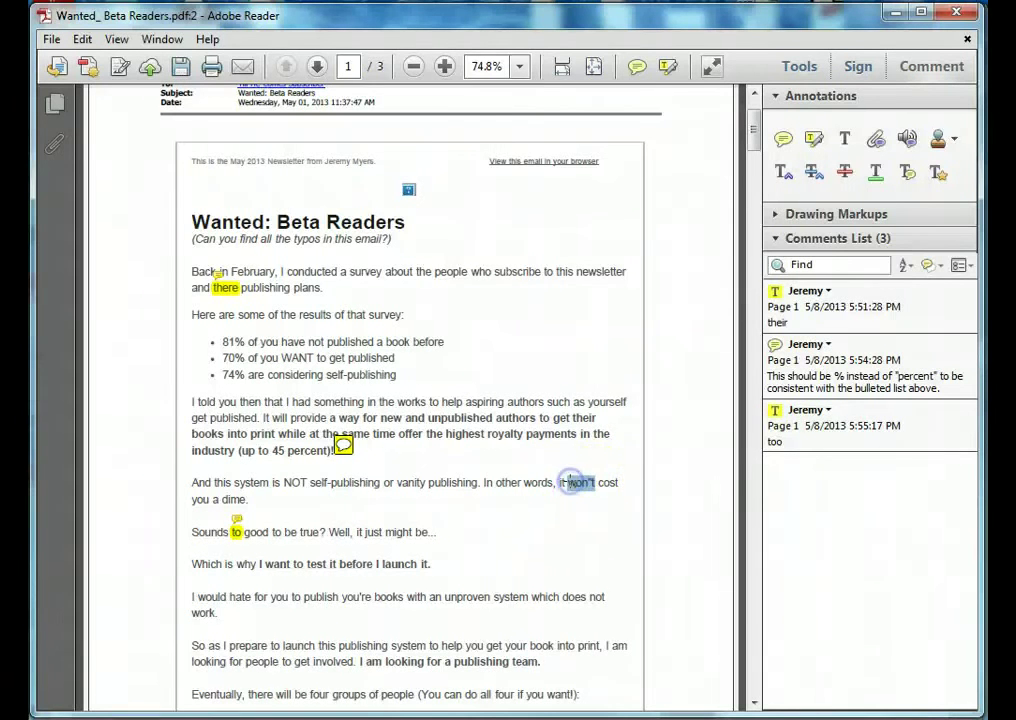
click(782, 172)
click(667, 66)
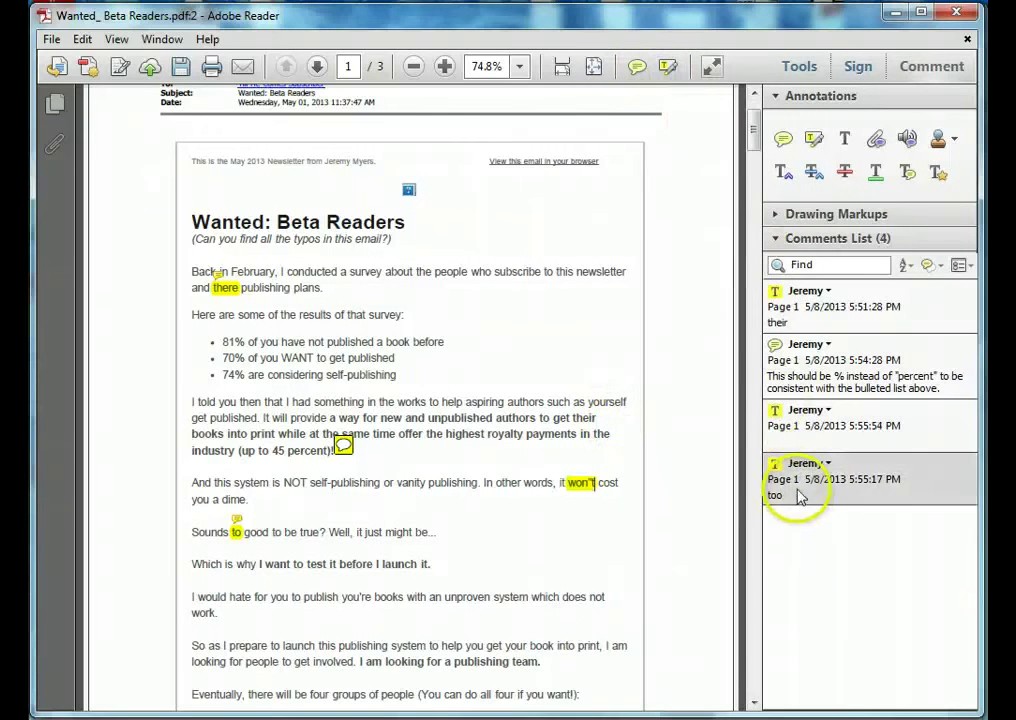
click(800, 446)
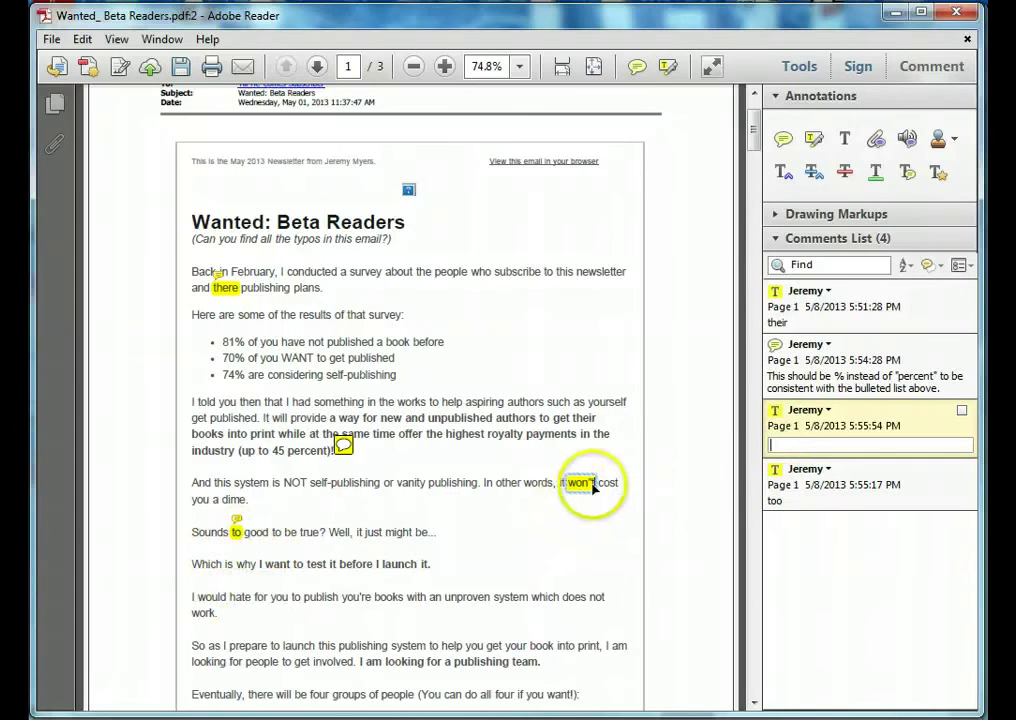
text(won't)
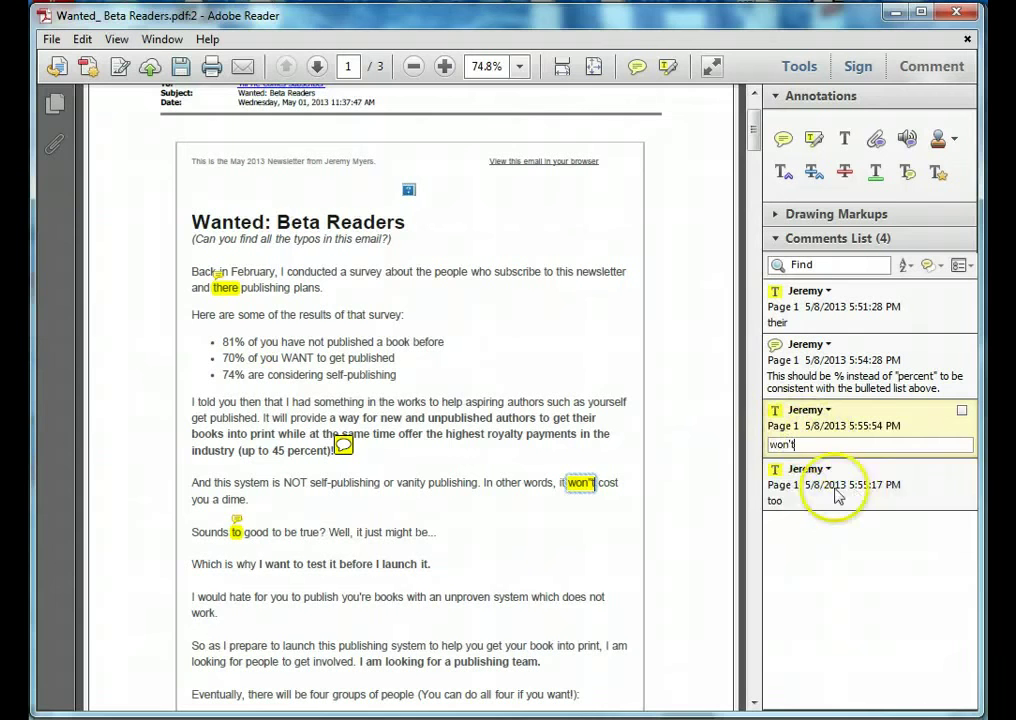
click(658, 467)
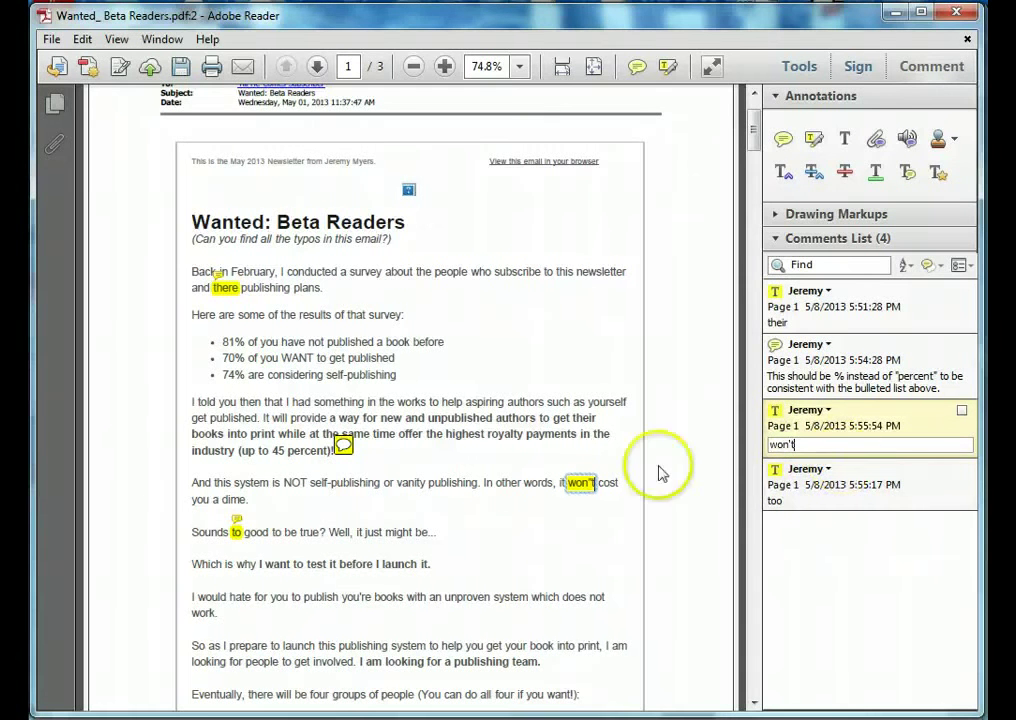
click(465, 483)
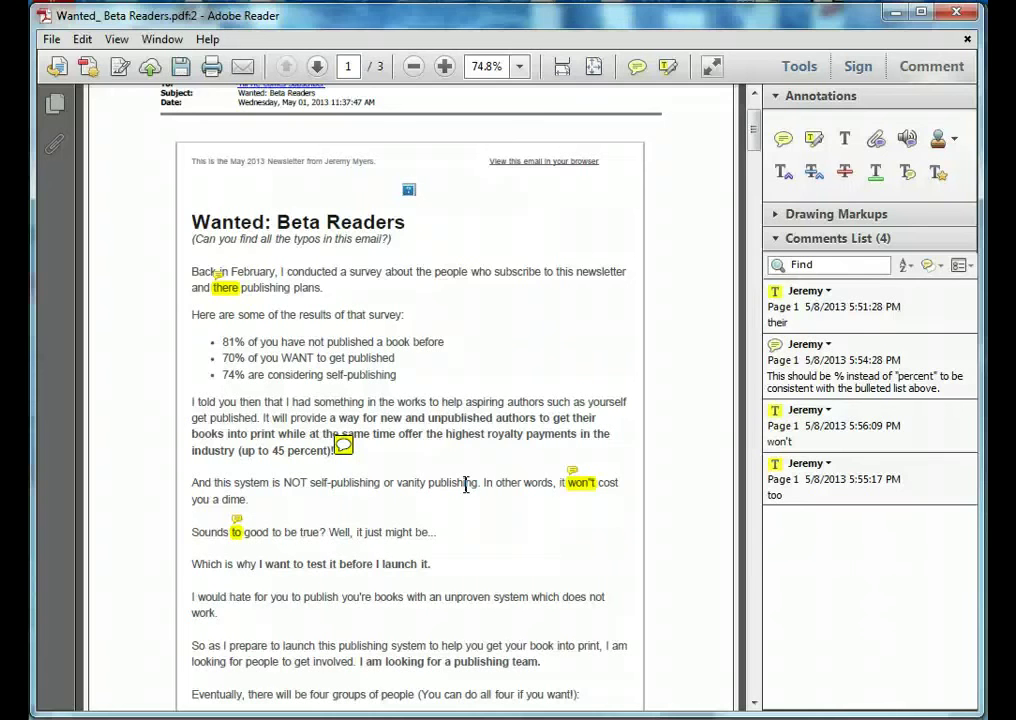
click(449, 533)
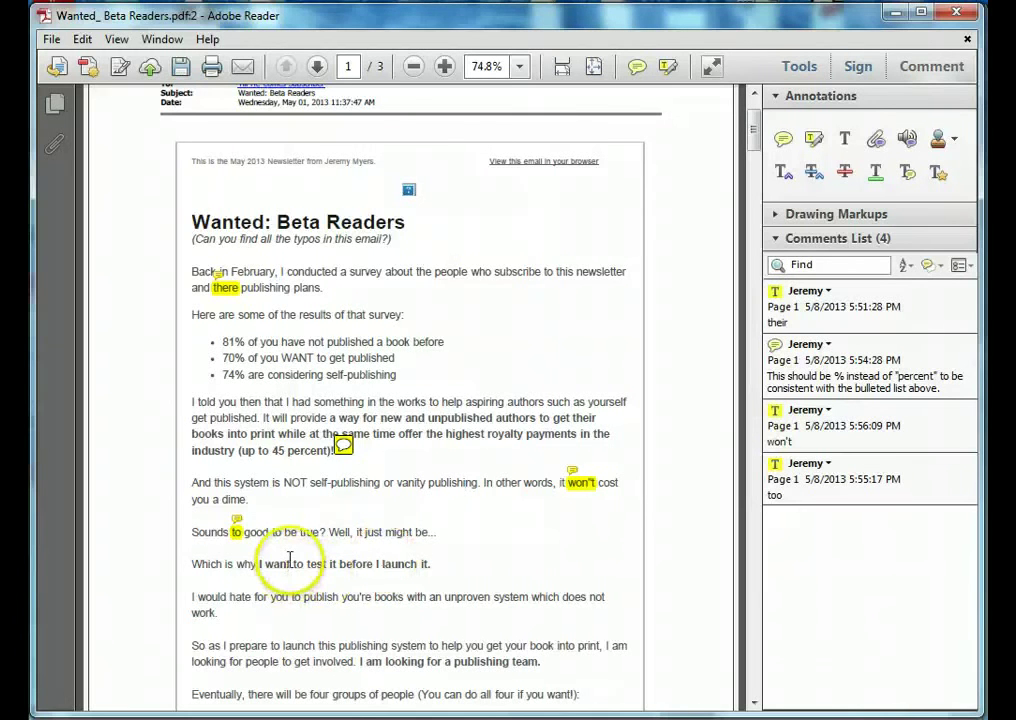
Step: Highlight "you're" in "publish you're books" and add the correction comment "your"
scroll(300, 553, down, 1)
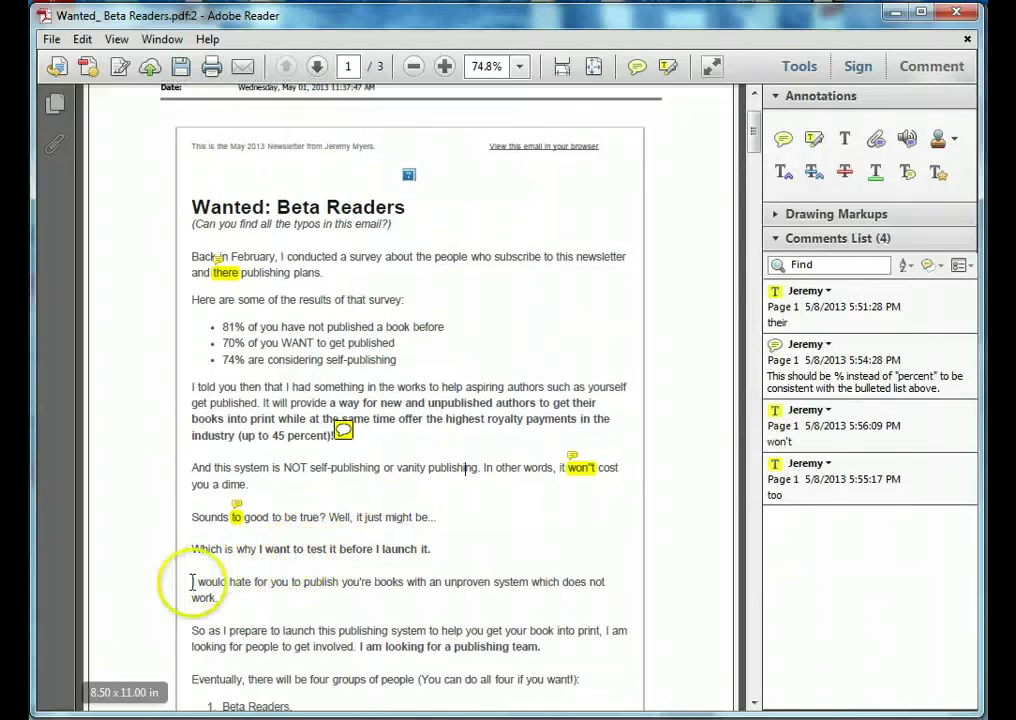
drag(372, 583, 342, 581)
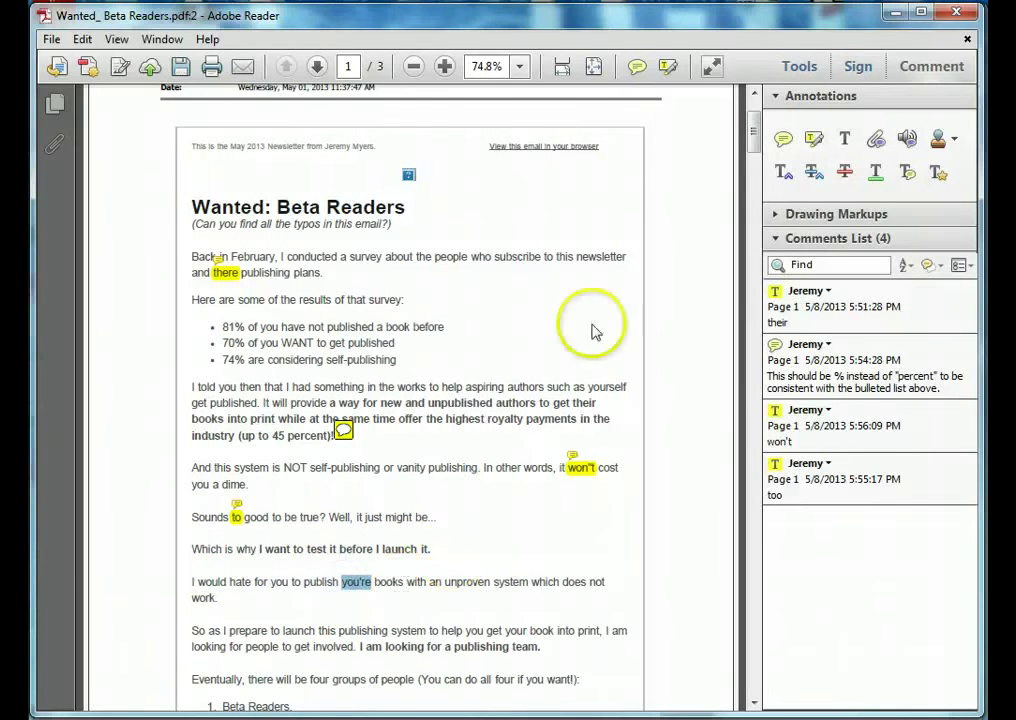
click(667, 67)
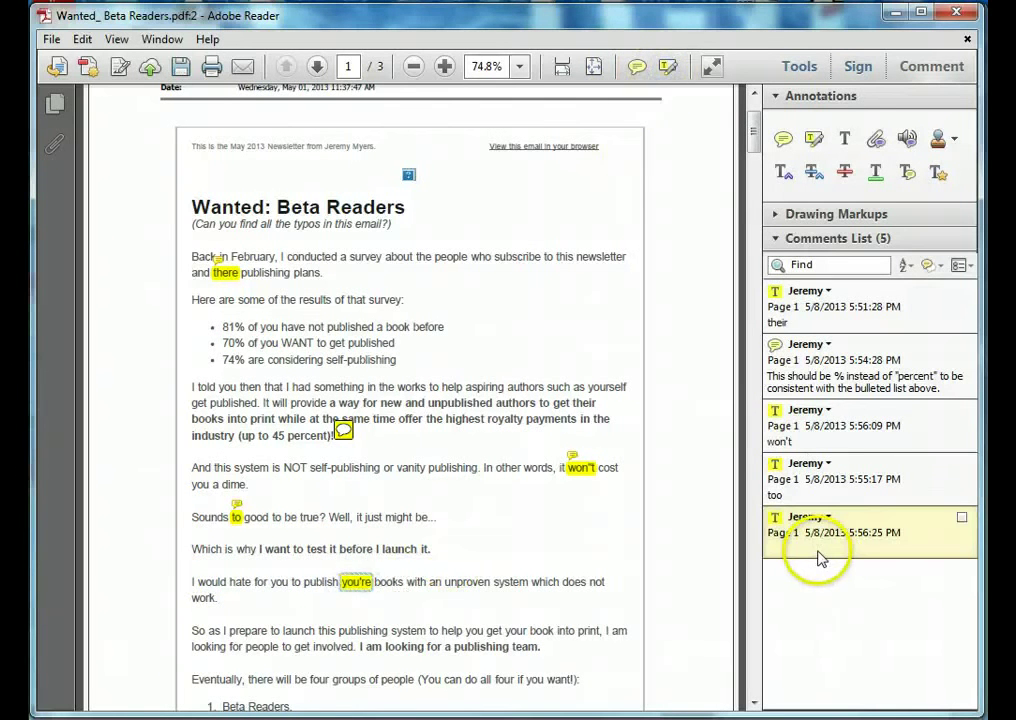
click(813, 551)
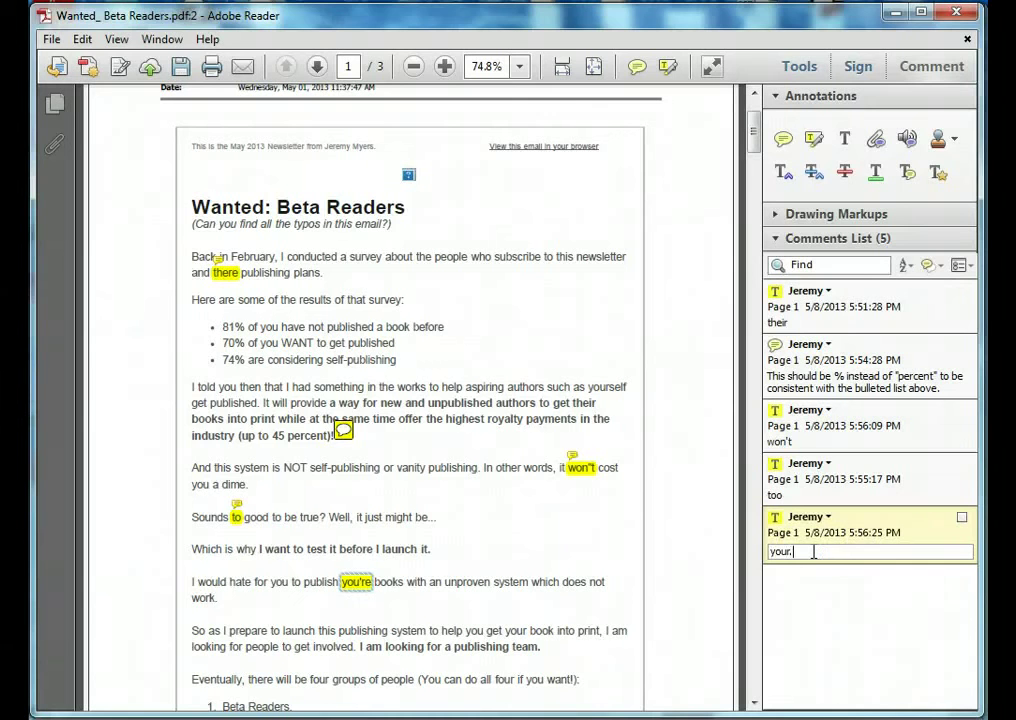
text(your)
click(483, 567)
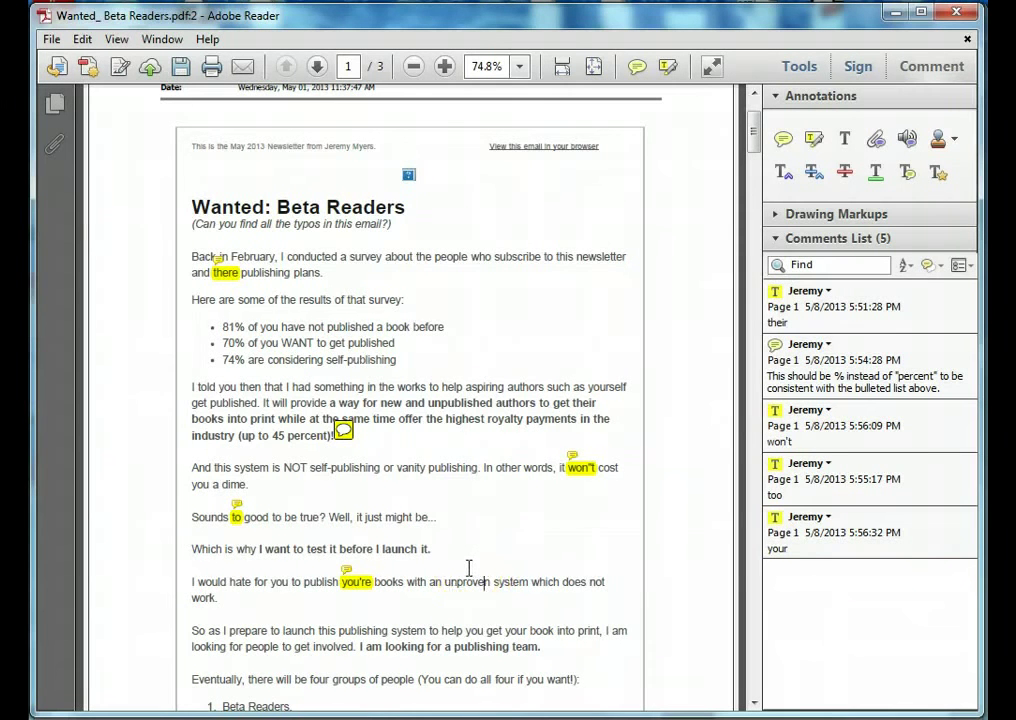
scroll(440, 585, down, 3)
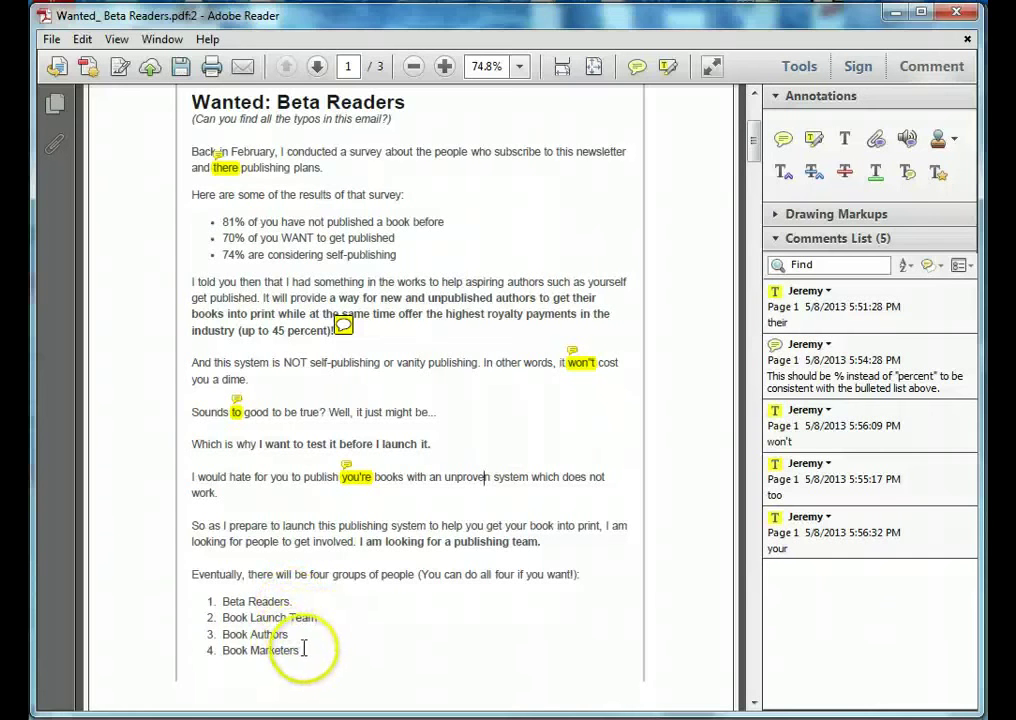
click(288, 601)
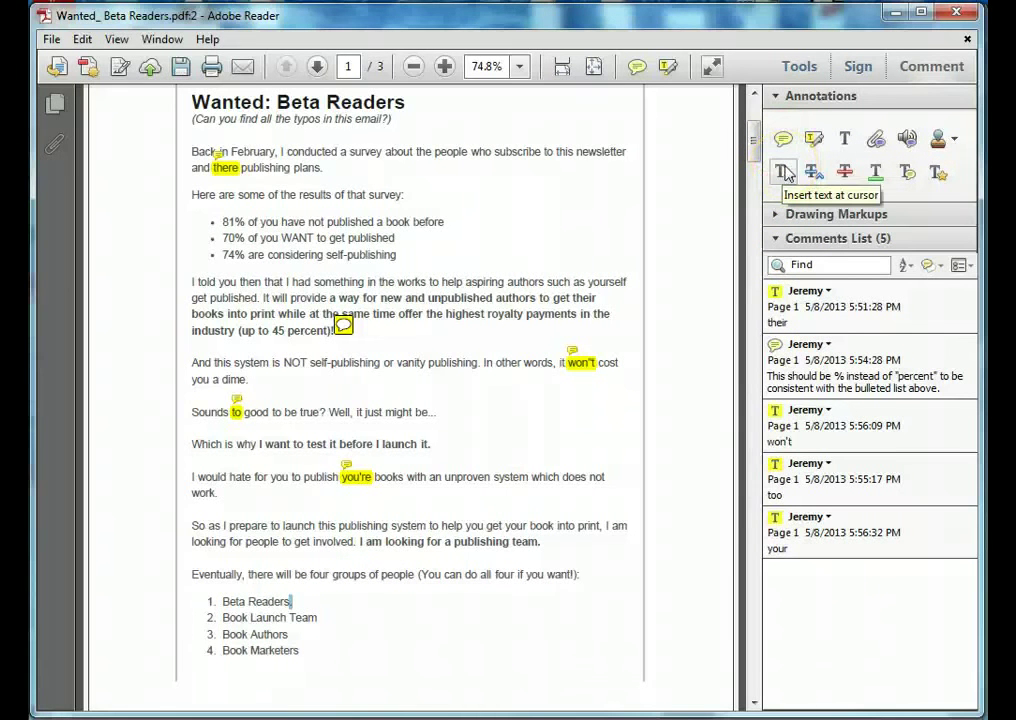
Step: Add a Replace Text note on the period after "Beta Readers" saying it breaks list consistency
click(785, 172)
click(813, 177)
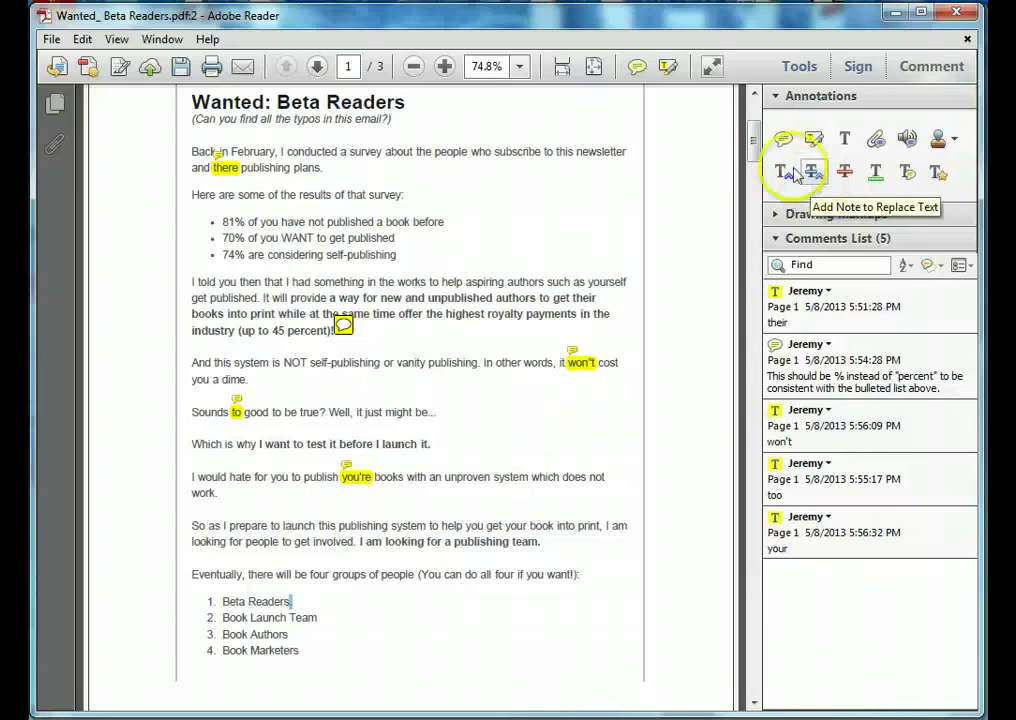
click(664, 68)
click(813, 580)
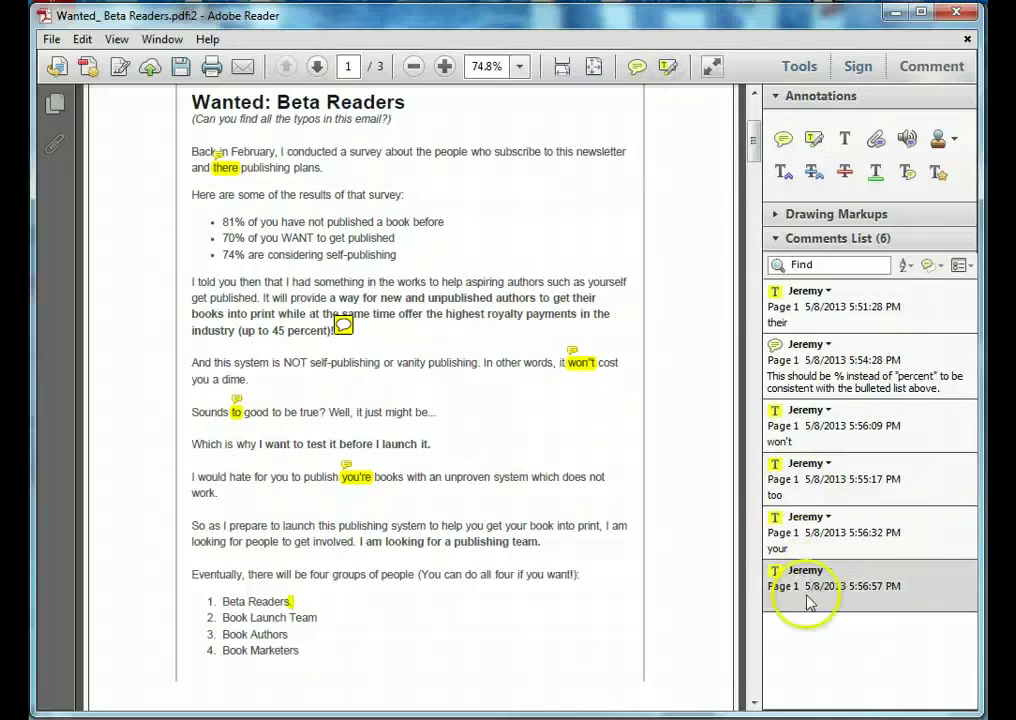
click(806, 601)
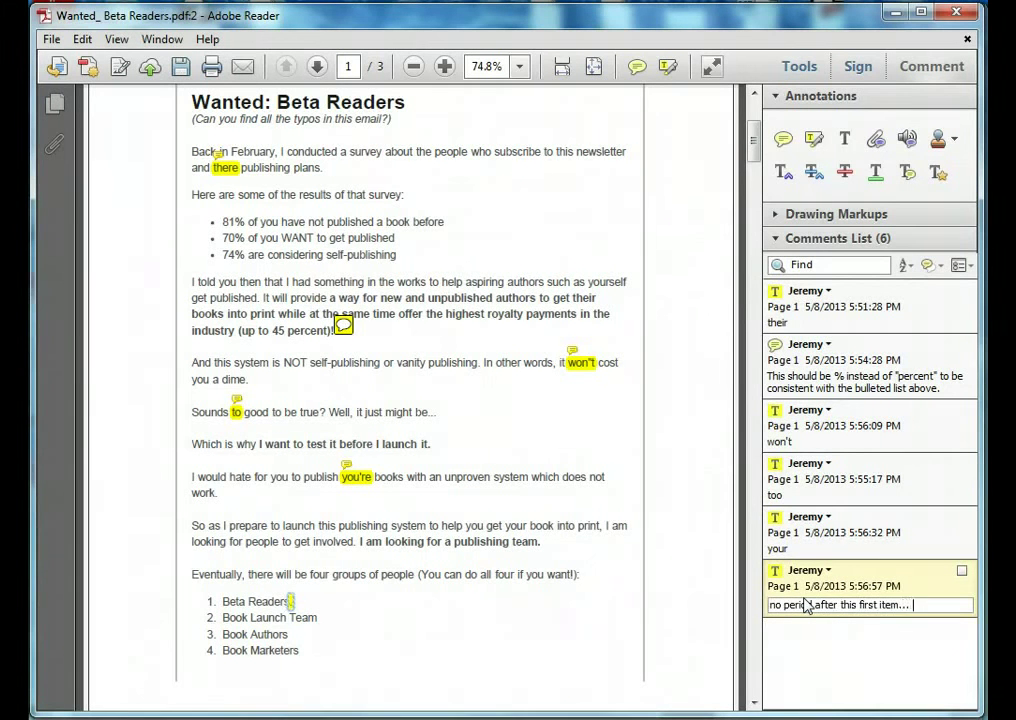
text(stent with rest of numbered list.)
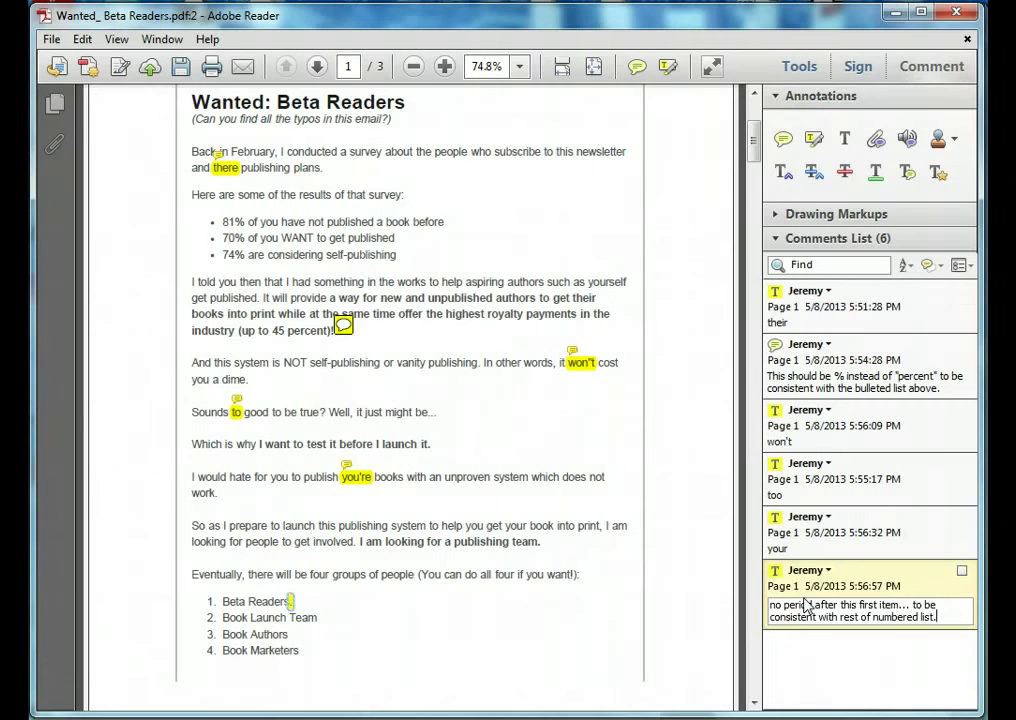
Step: Commit the period note, then review page 1, selecting "WANT" and the bold royalty sentence
click(472, 574)
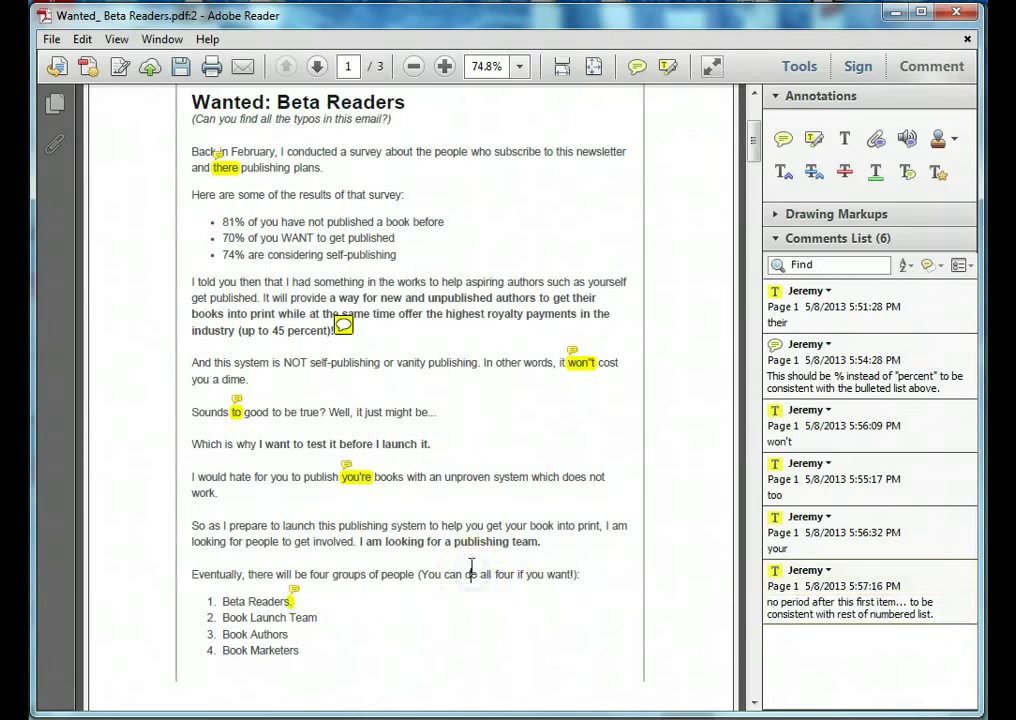
scroll(446, 513, down, 2)
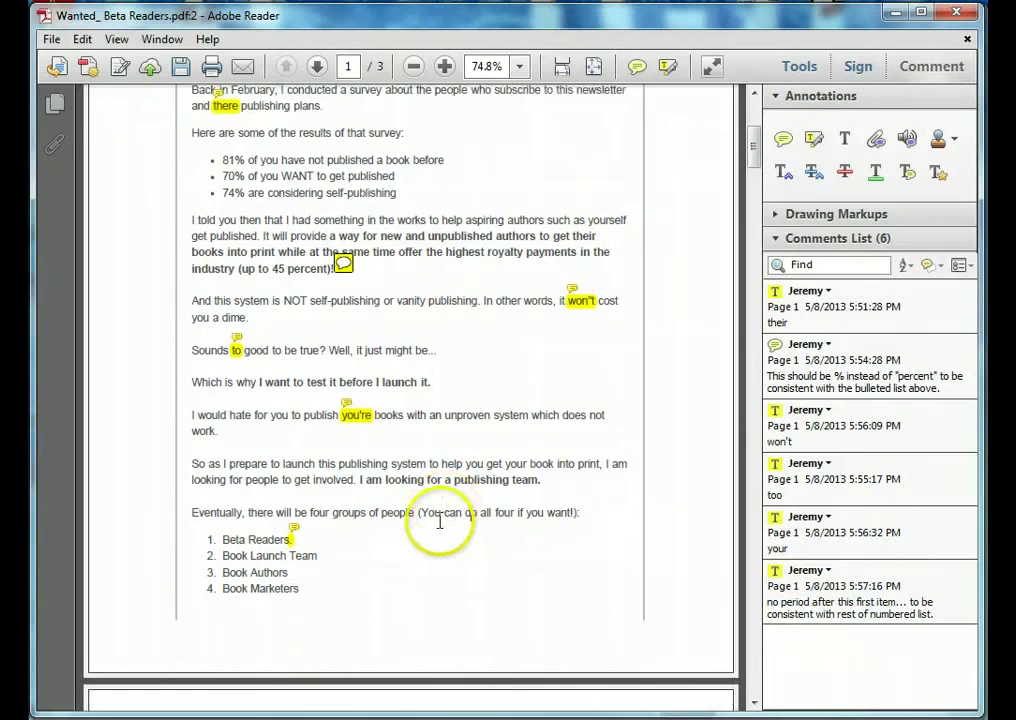
scroll(447, 550, up, 1)
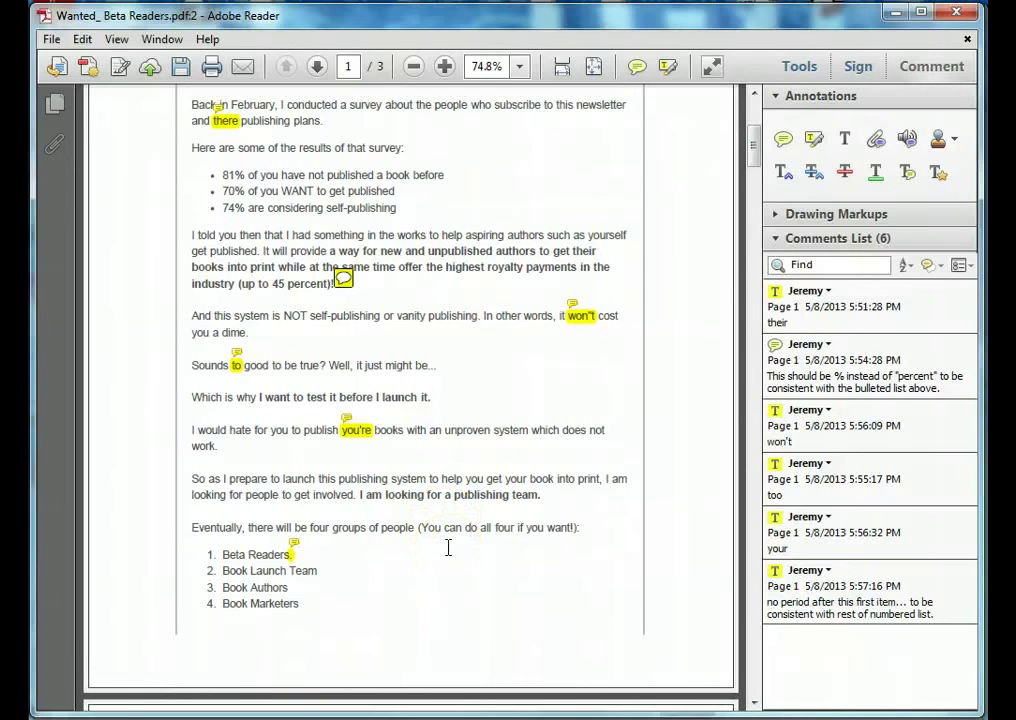
scroll(460, 552, up, 2)
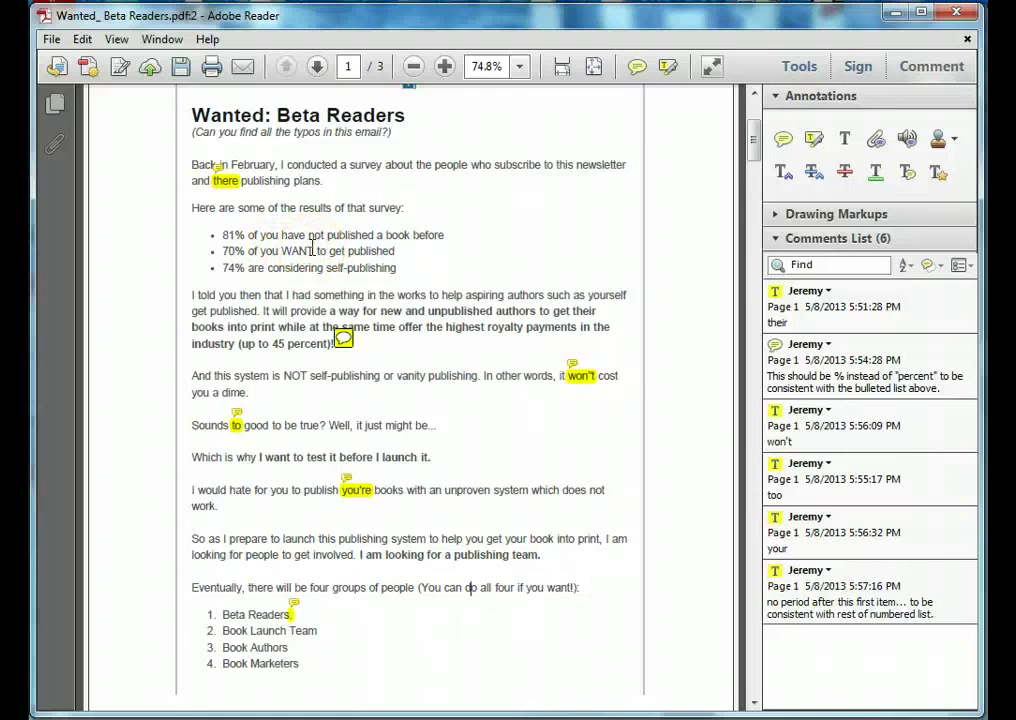
scroll(313, 252, up, 1)
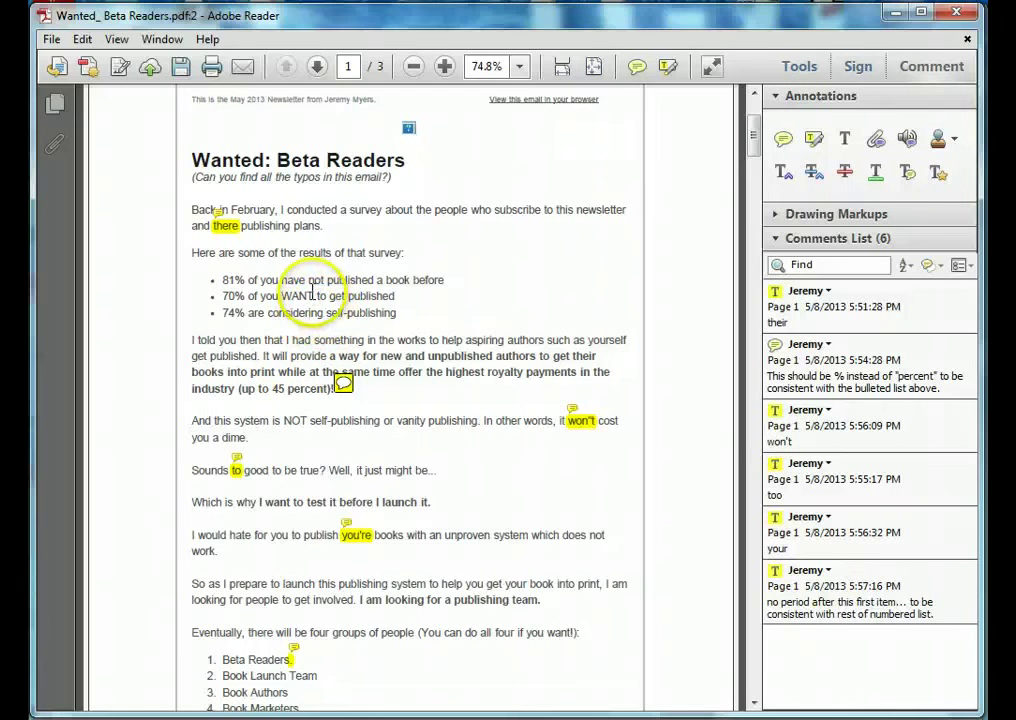
double_click(300, 294)
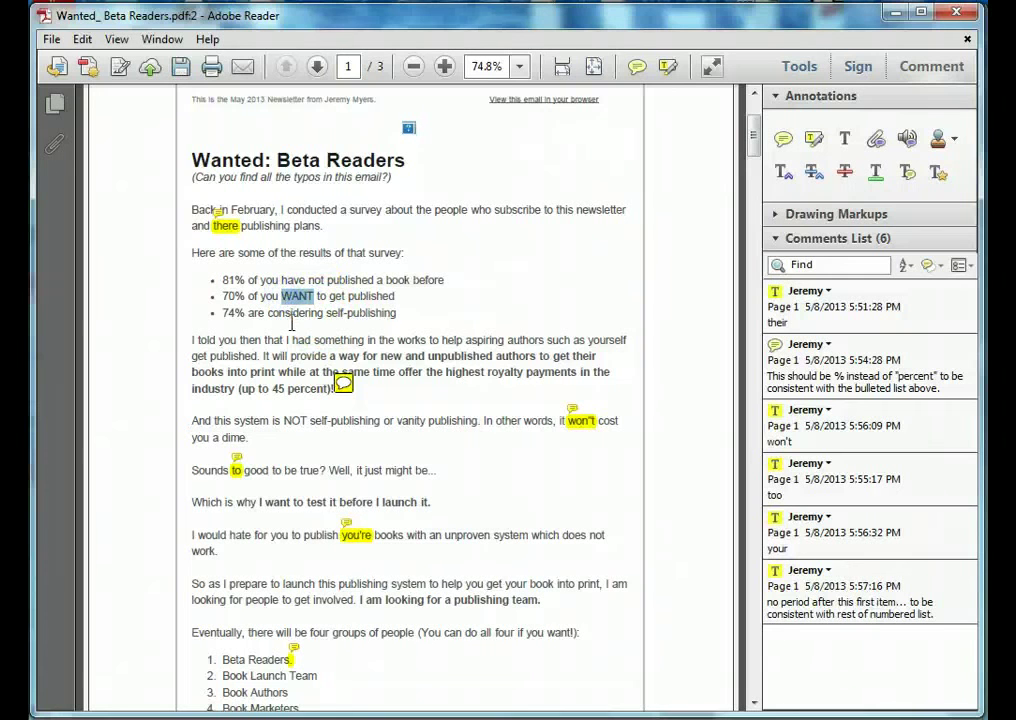
click(282, 337)
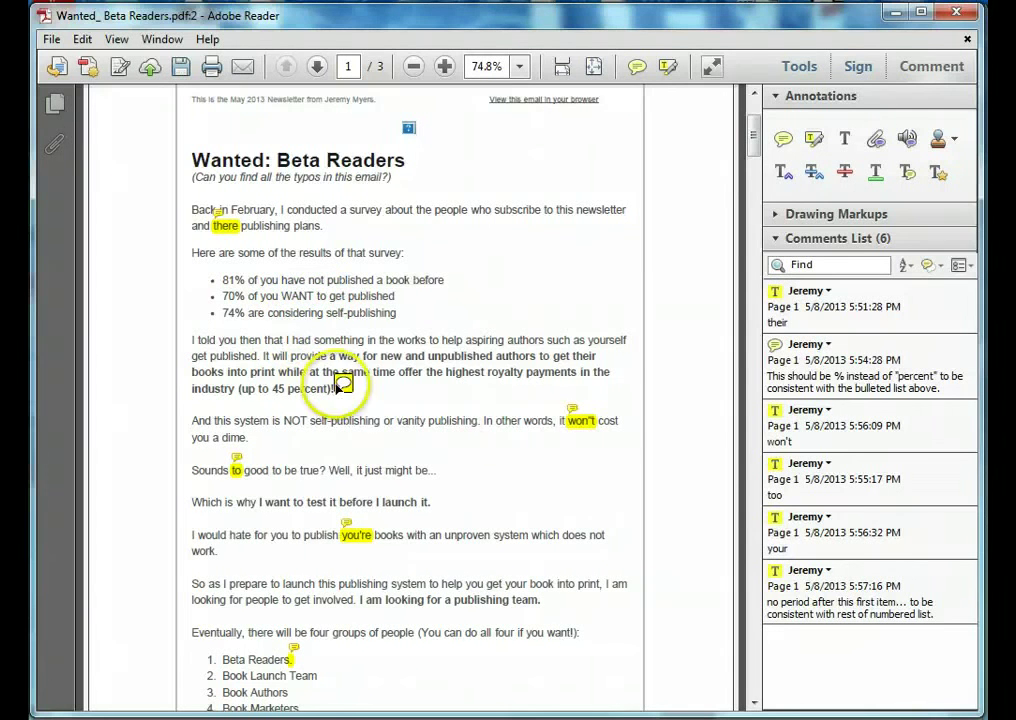
drag(340, 388, 329, 357)
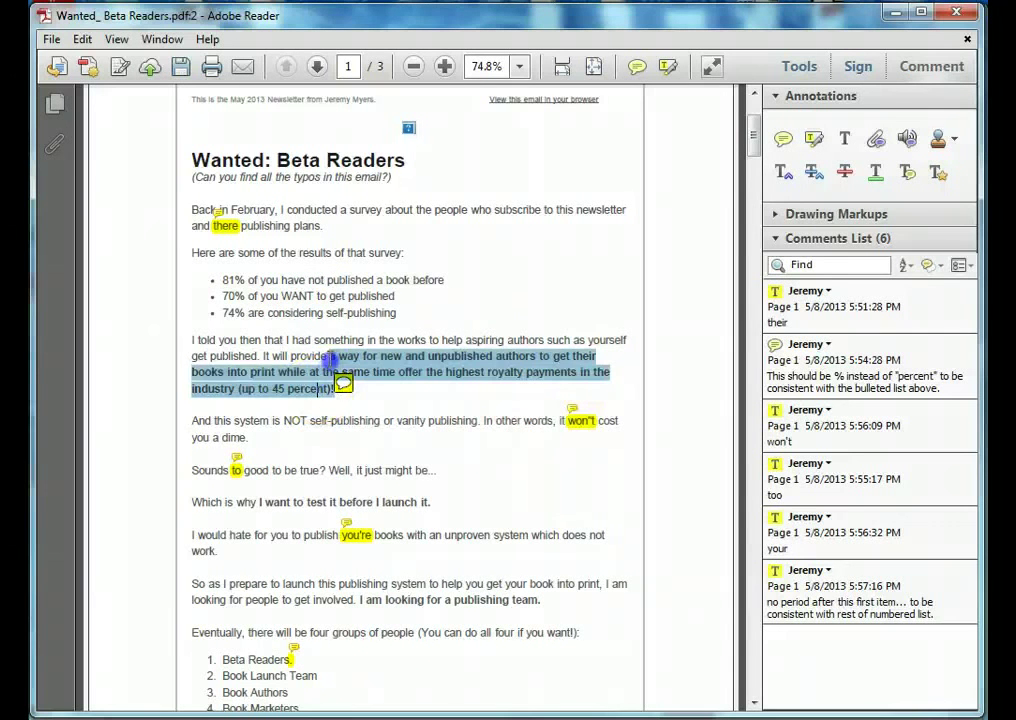
click(268, 355)
Step: Scroll down to page 2 and the "What is a Beta Reader?" section
scroll(268, 355, down, 1)
scroll(268, 355, down, 5)
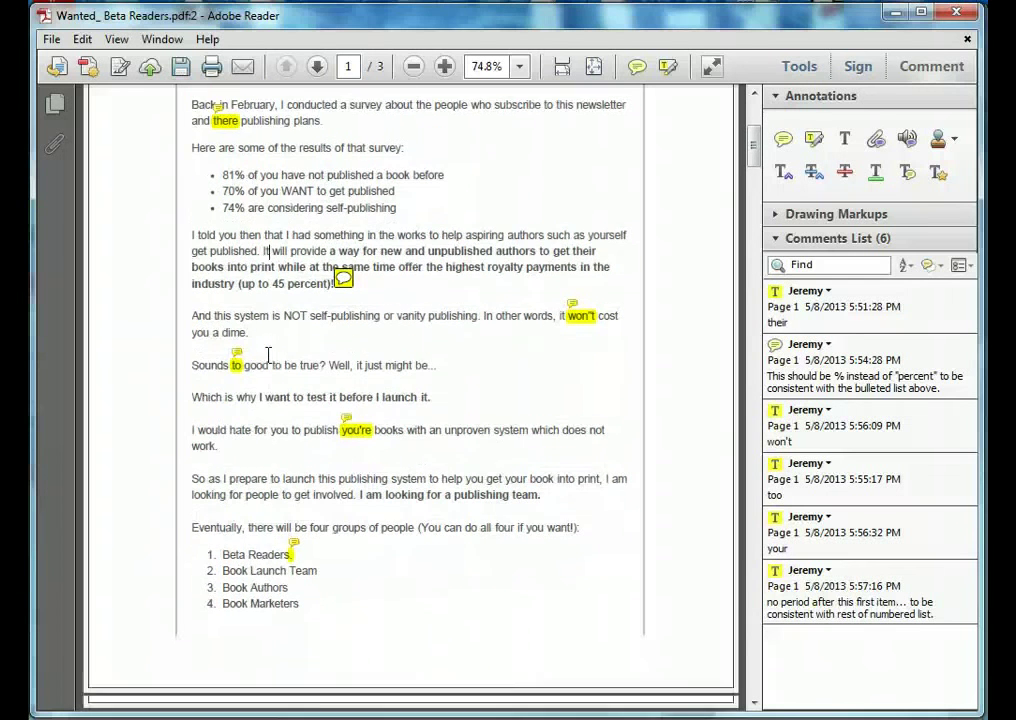
scroll(268, 355, down, 2)
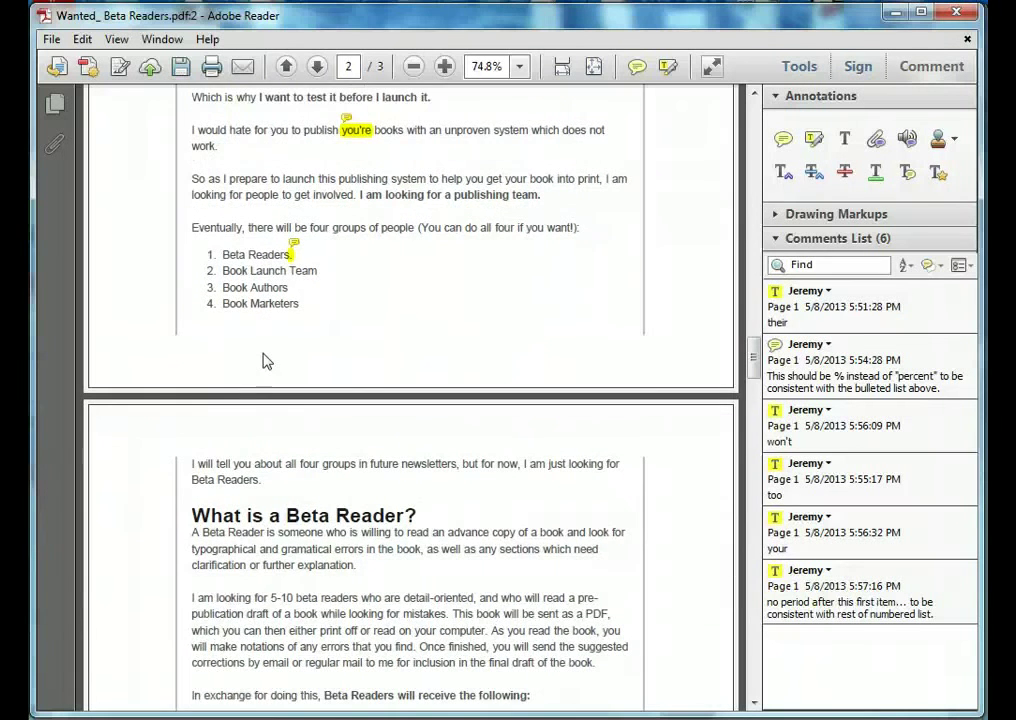
scroll(268, 362, down, 1)
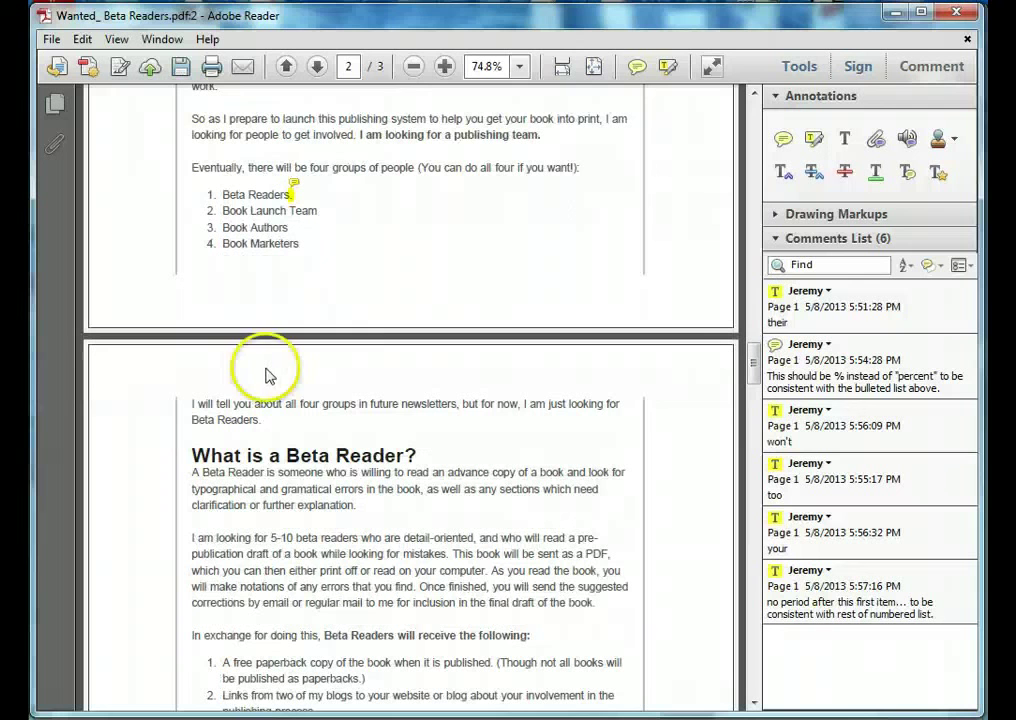
Step: Highlight "gramatical" and add the correction comment "grammatical"
click(283, 489)
drag(283, 489, 331, 489)
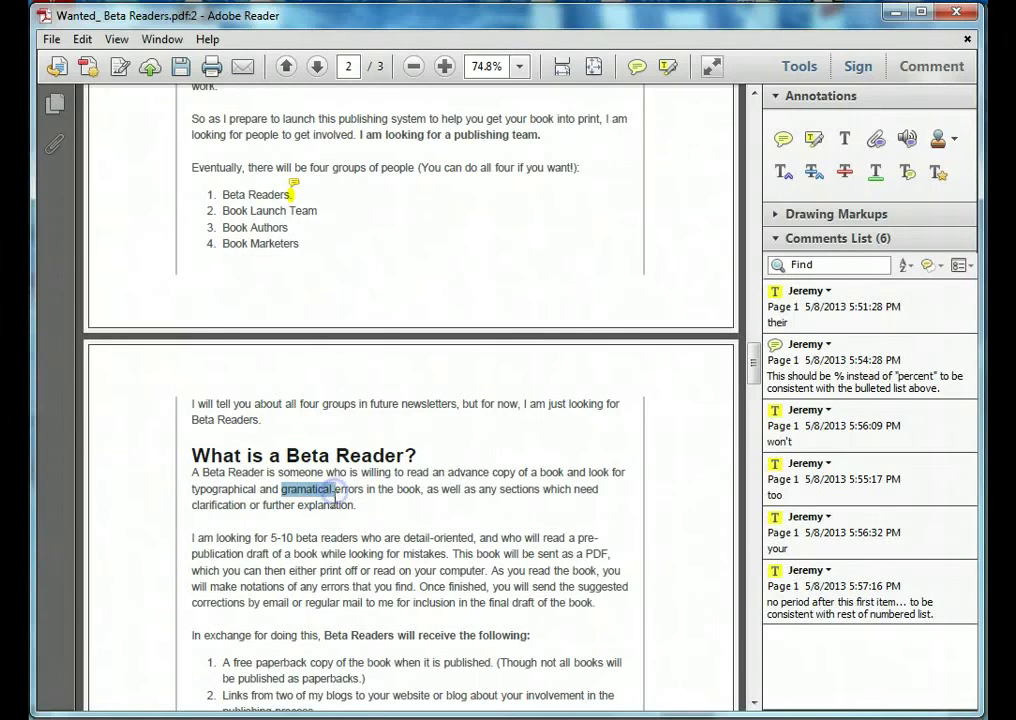
click(661, 66)
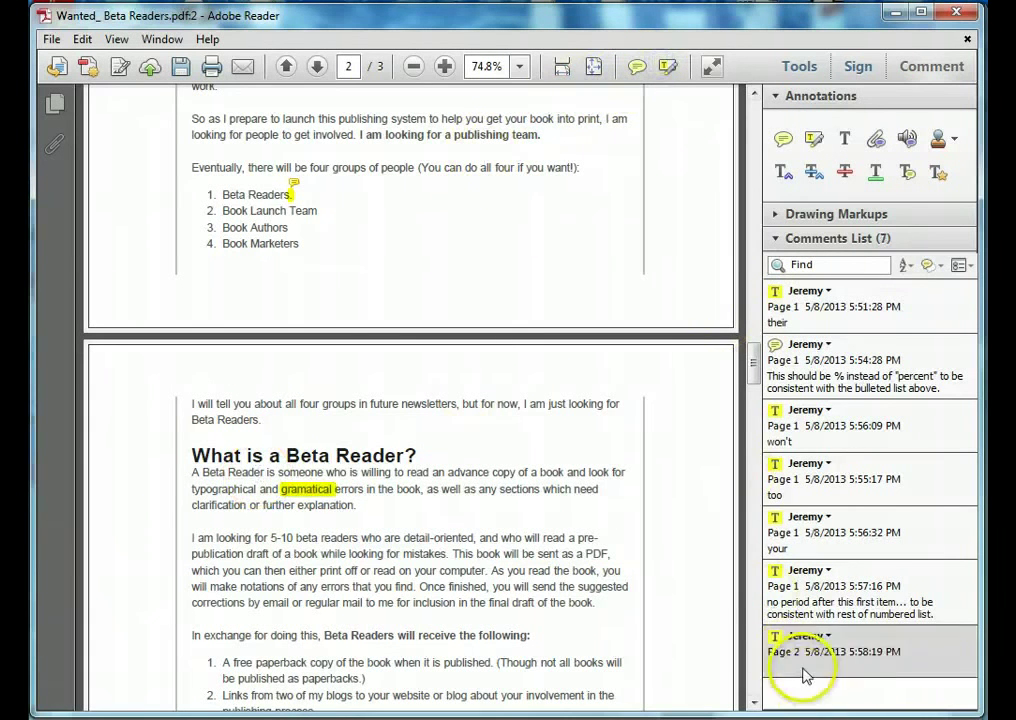
click(804, 672)
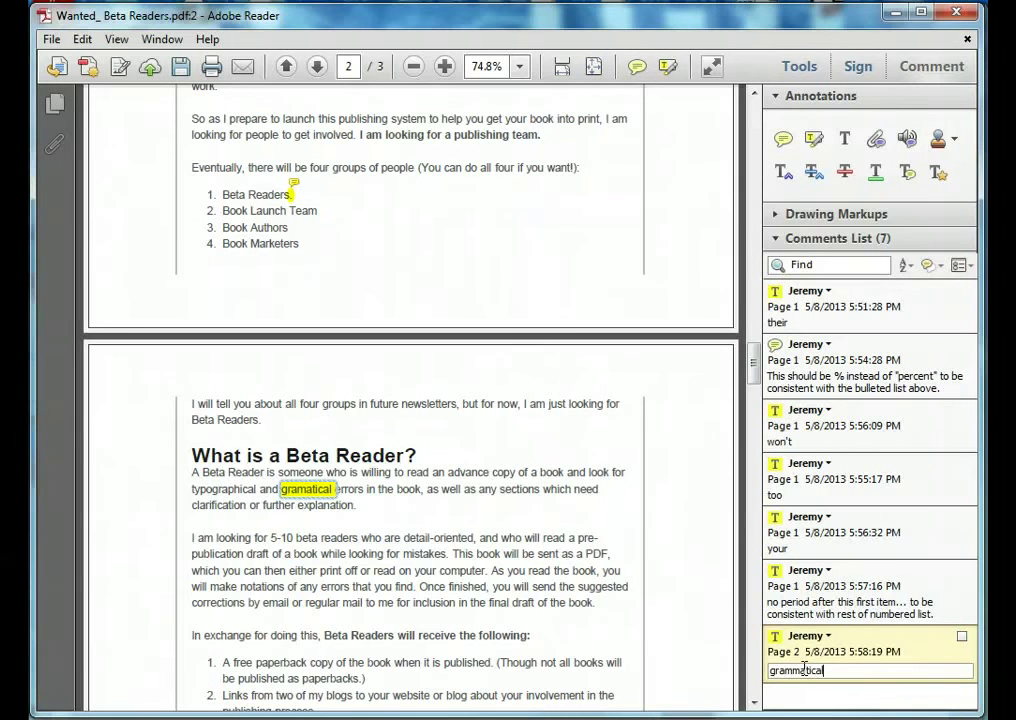
click(646, 528)
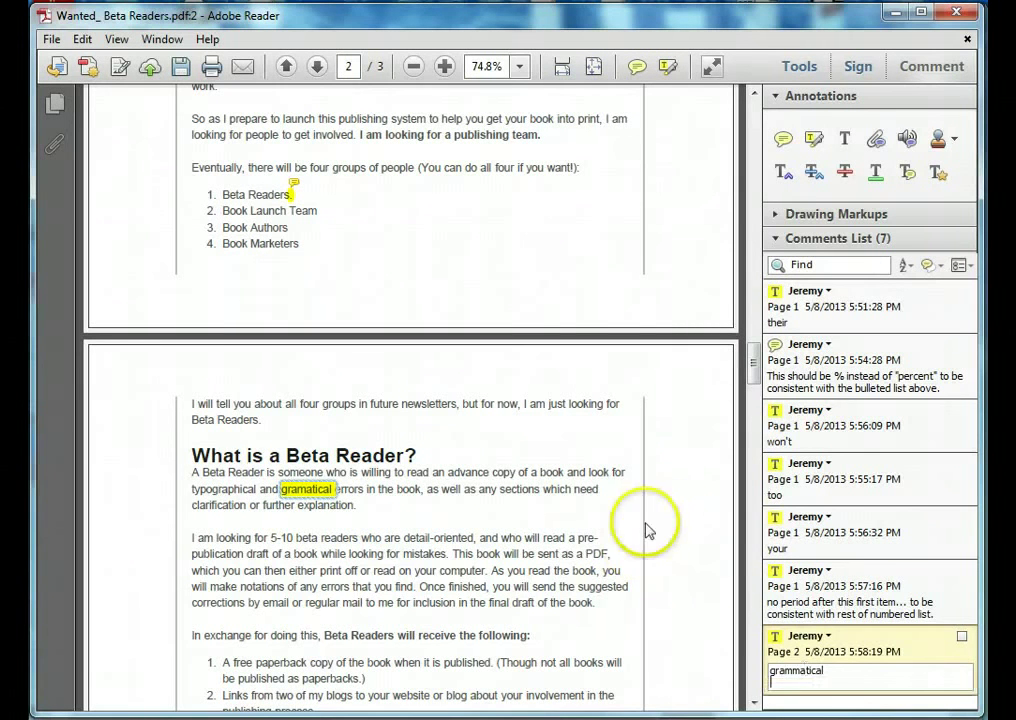
Step: Highlight "beta readers" and comment "Beta Reader - keep consistent!"
scroll(382, 537, down, 1)
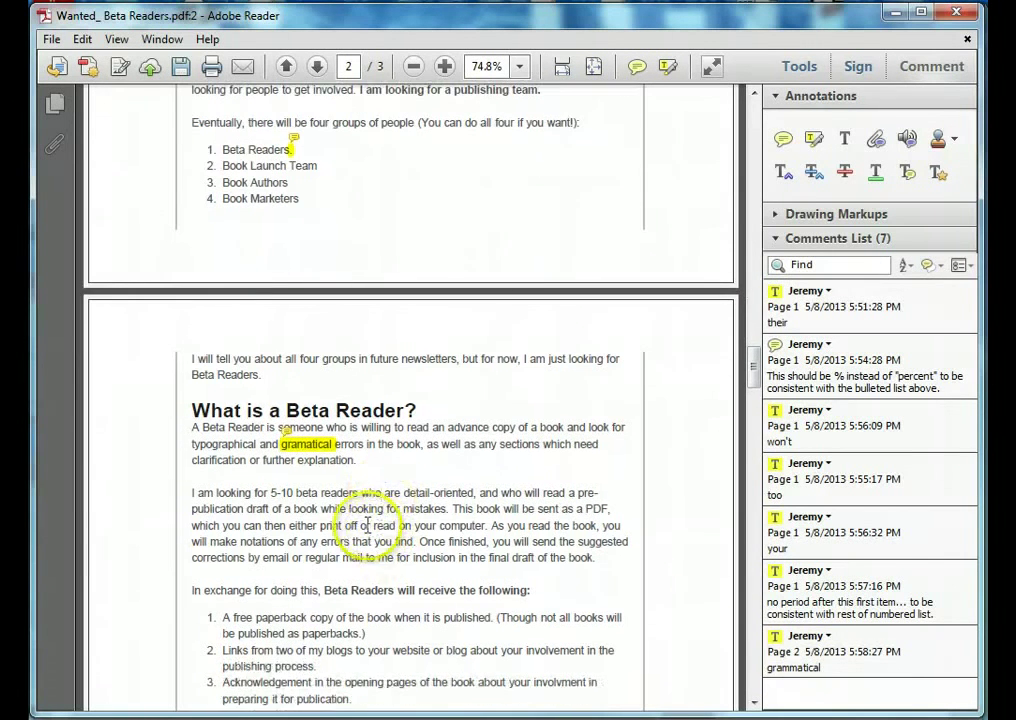
drag(297, 492, 357, 493)
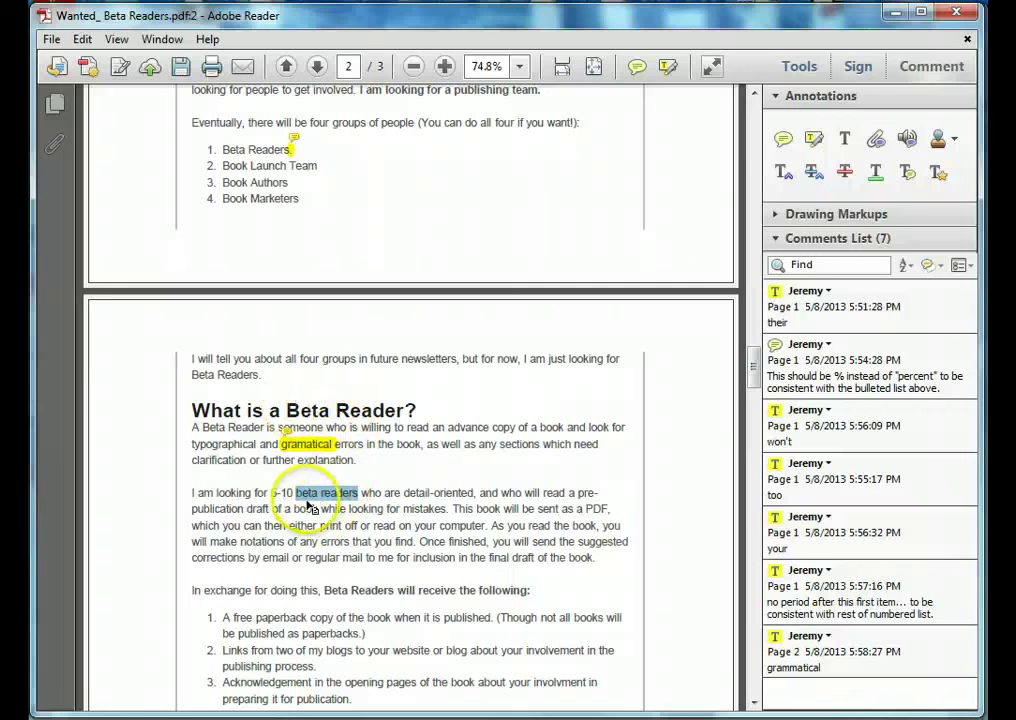
scroll(368, 591, up, 2)
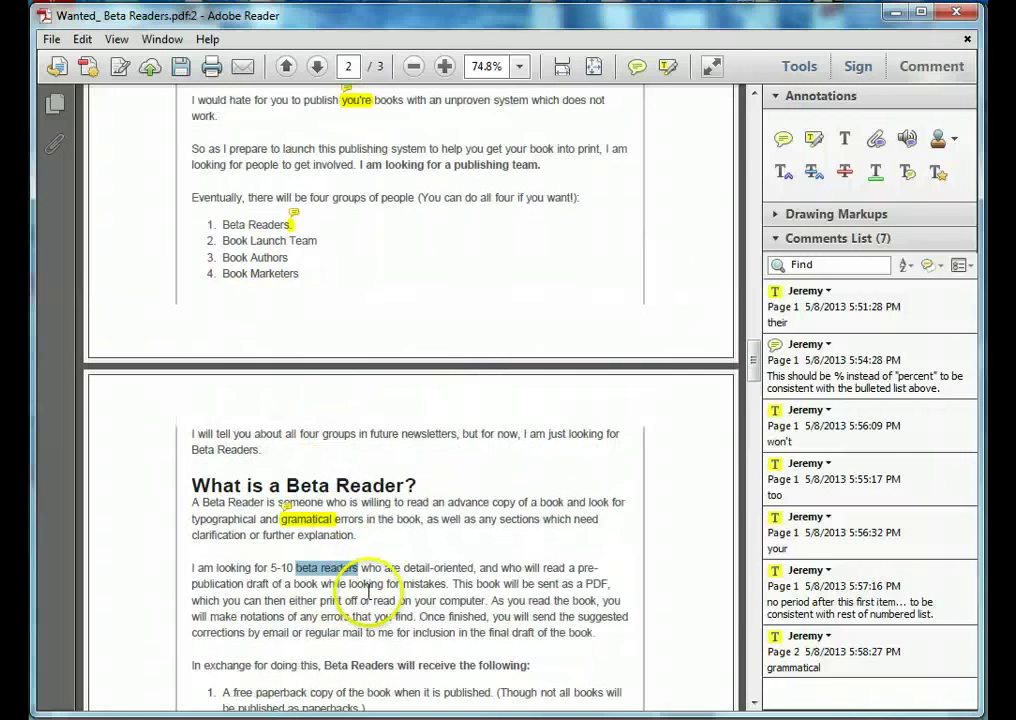
scroll(310, 435, down, 1)
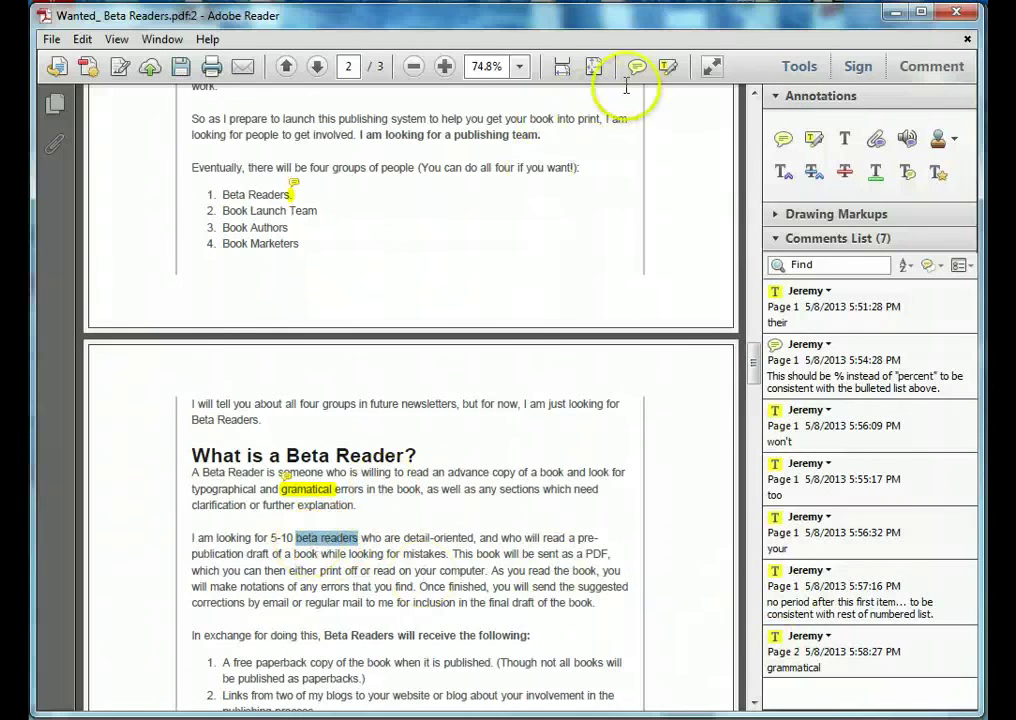
click(668, 66)
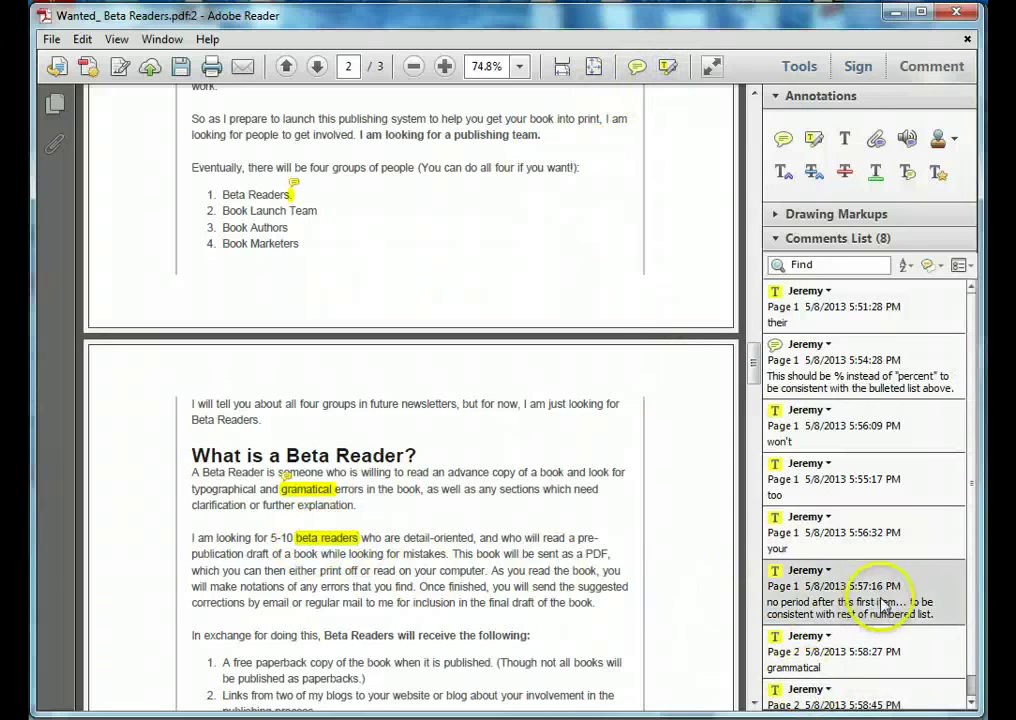
click(972, 703)
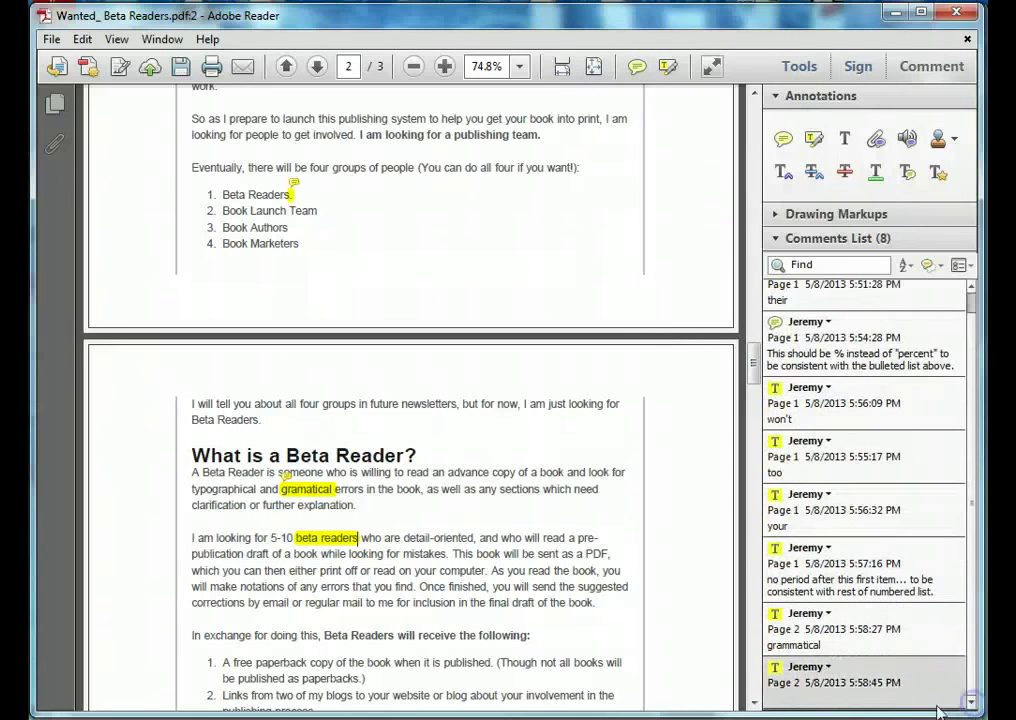
click(913, 697)
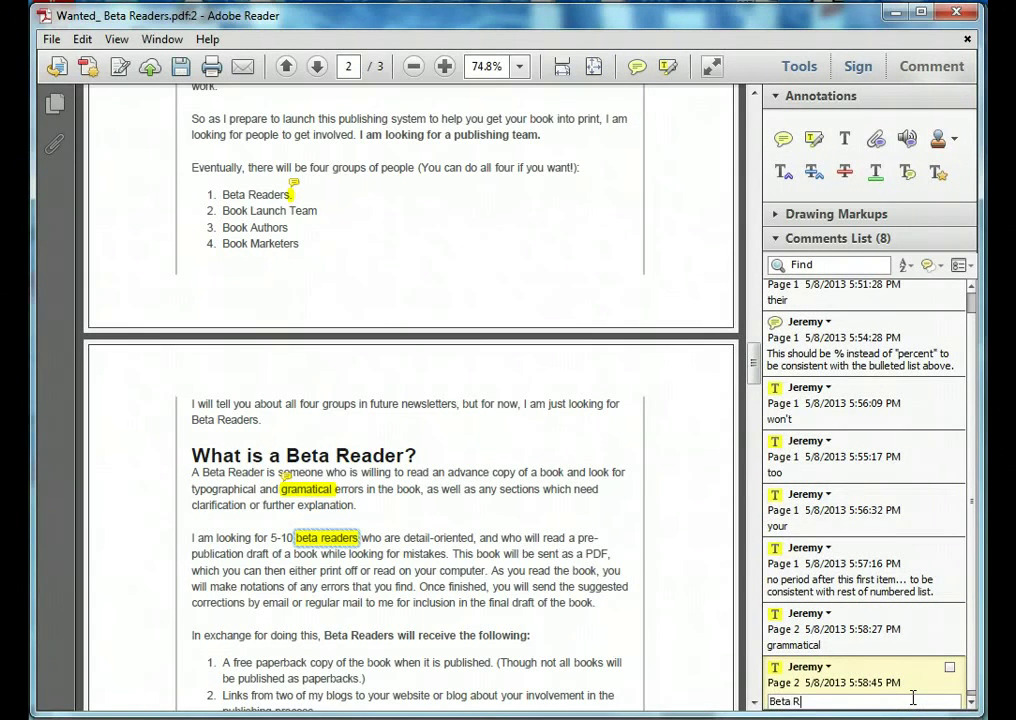
text(Beta Reader - keep consistent)
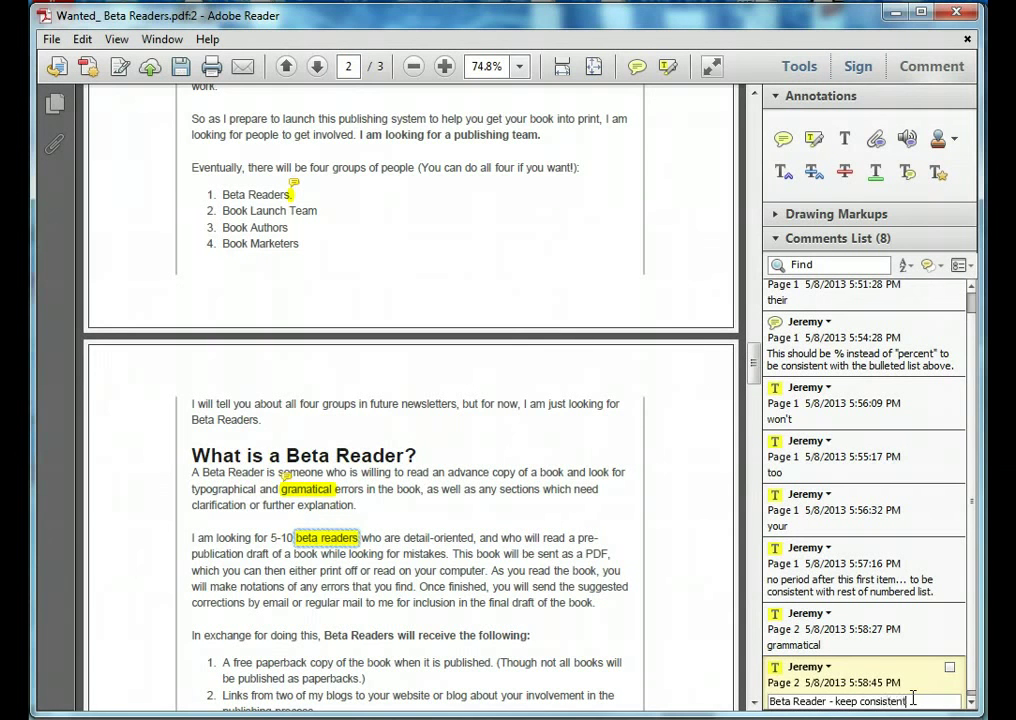
text(!)
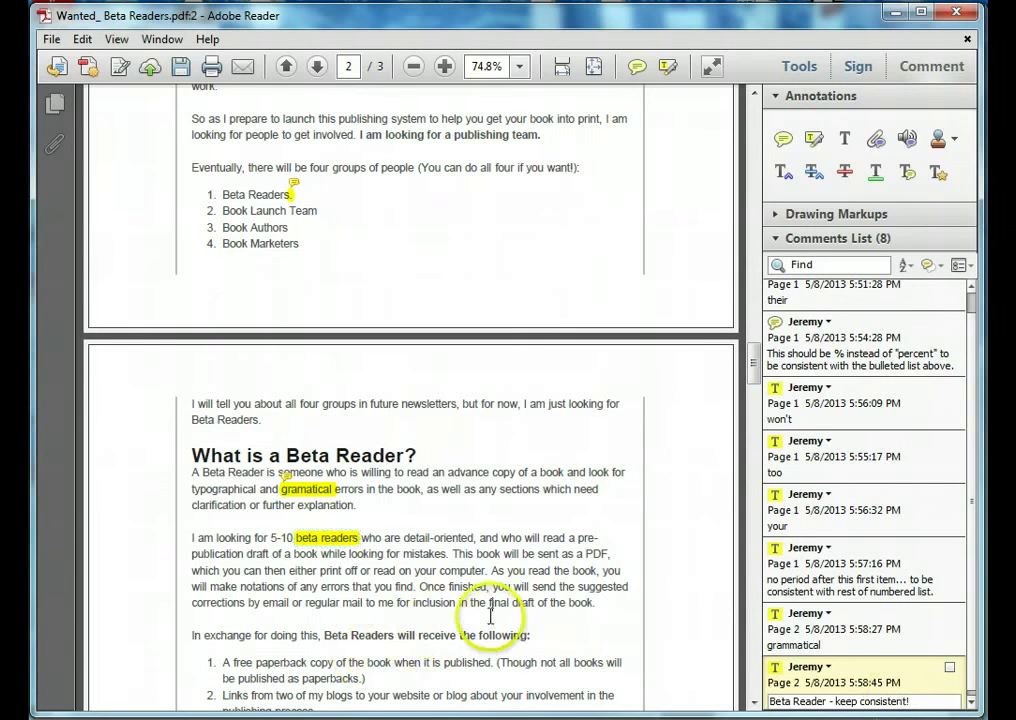
click(418, 588)
scroll(415, 589, down, 3)
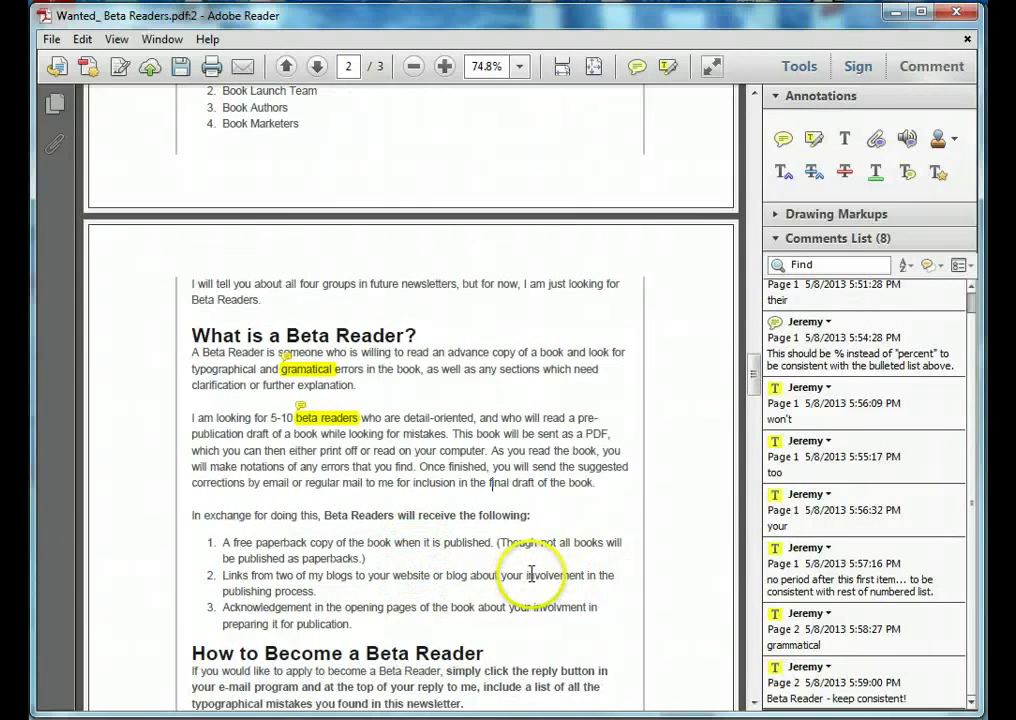
drag(526, 575, 578, 575)
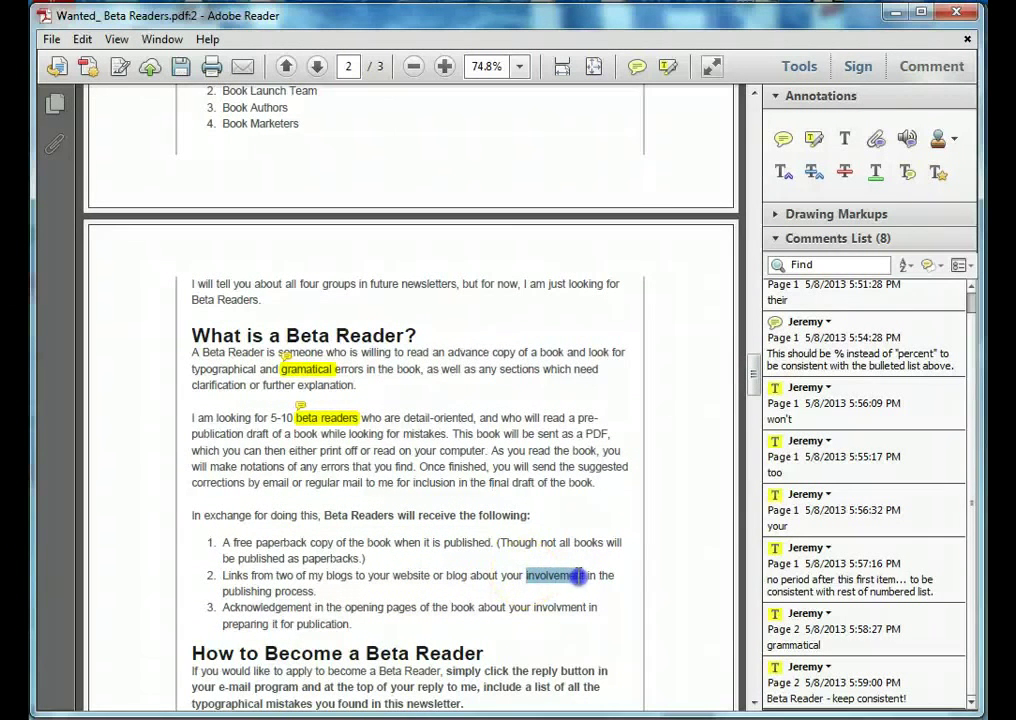
click(666, 65)
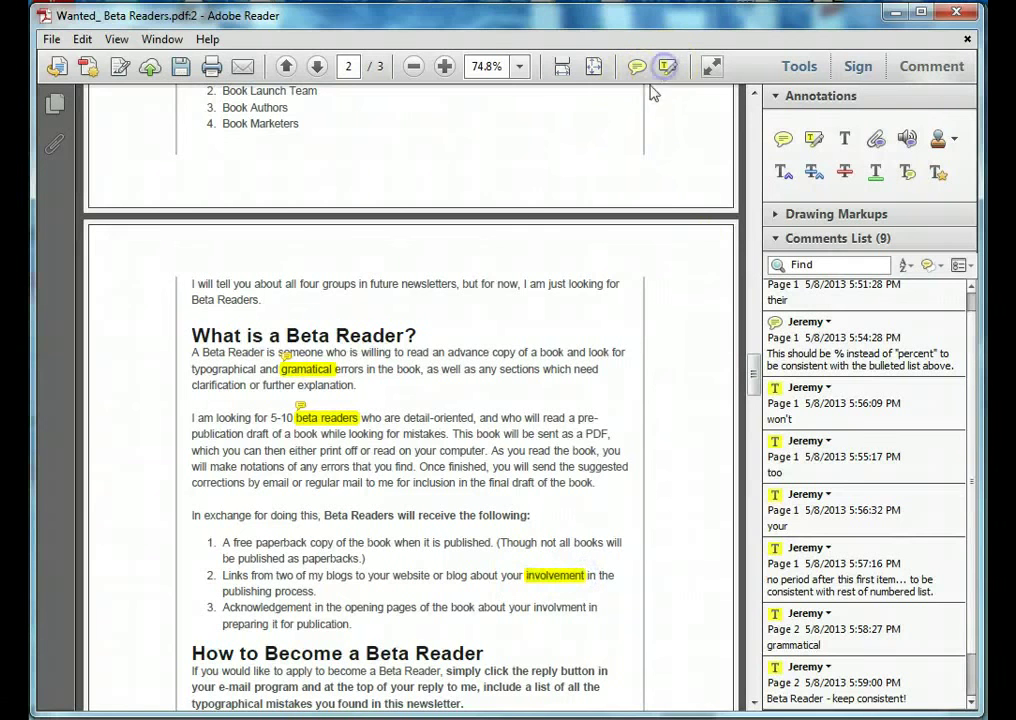
click(969, 702)
click(945, 700)
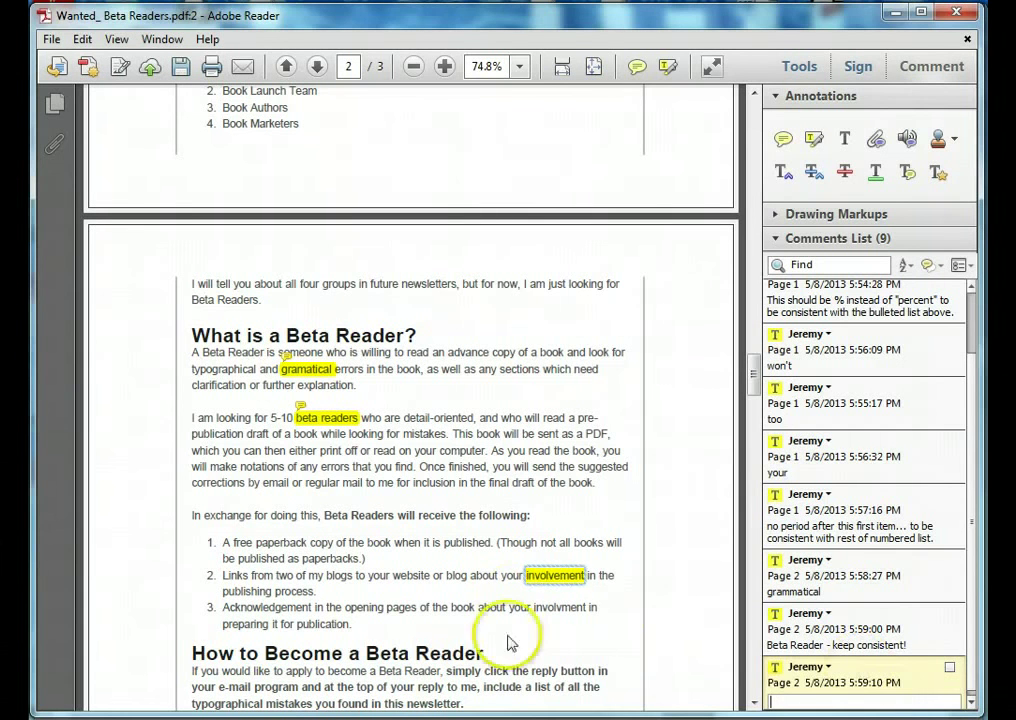
click(556, 580)
click(584, 578)
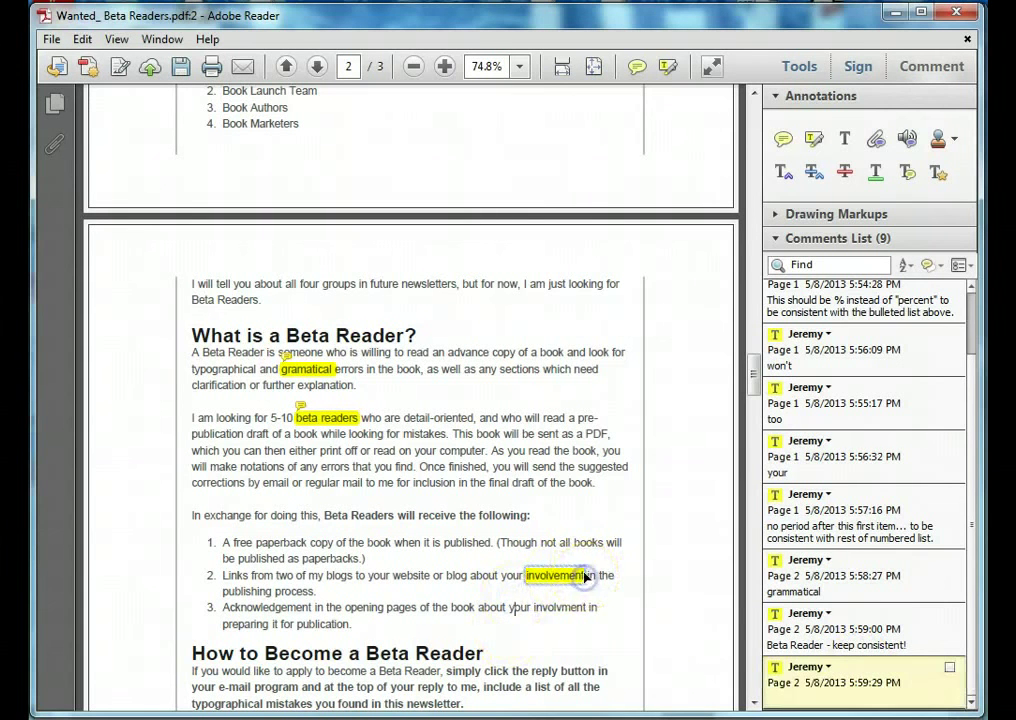
click(83, 40)
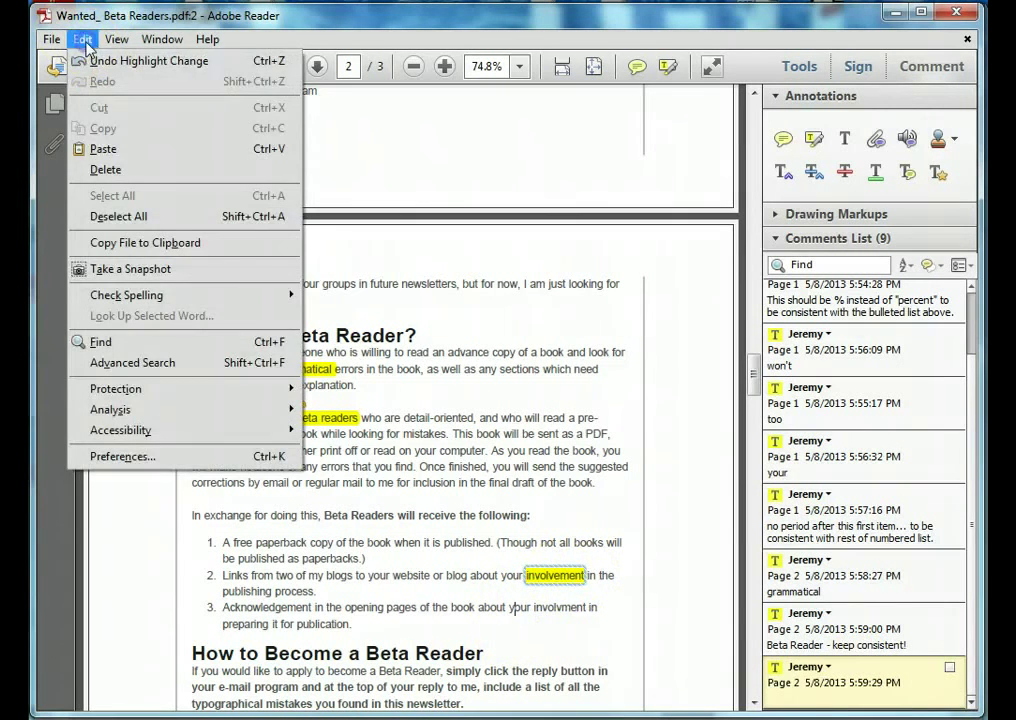
click(86, 59)
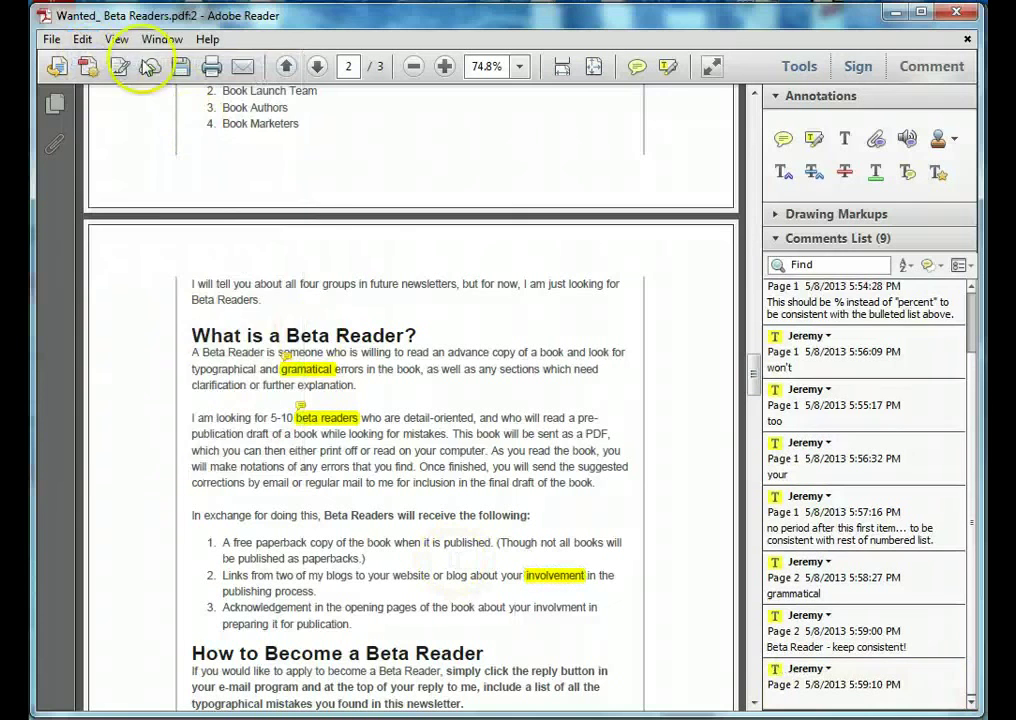
click(84, 40)
click(86, 59)
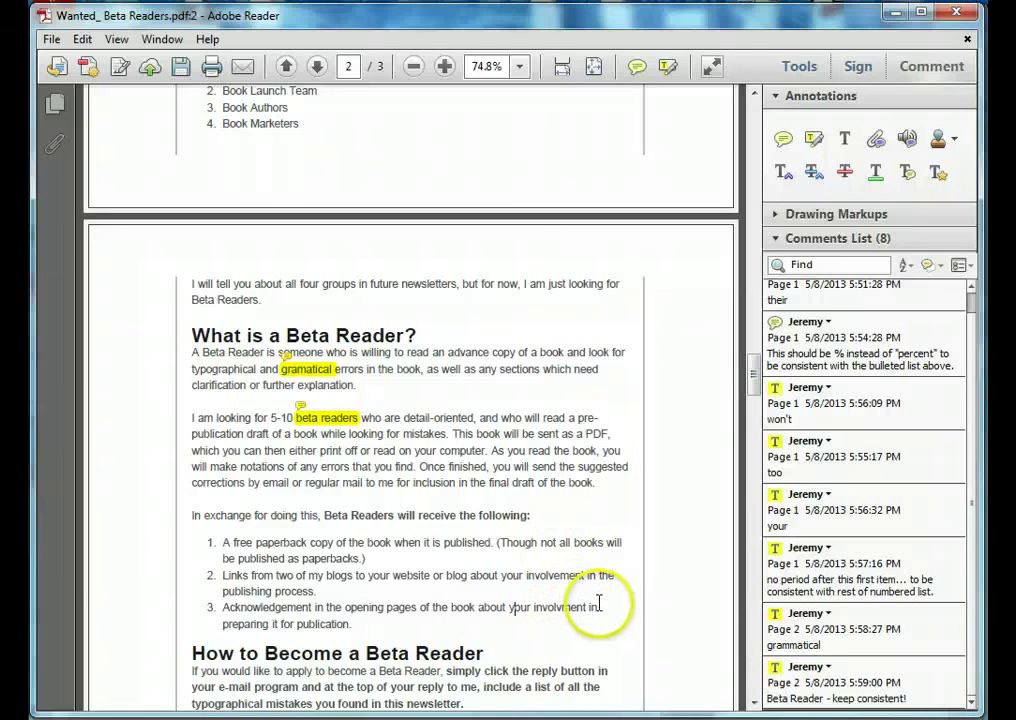
Step: Highlight "involvment" in list item 3 and add the correction comment "involvement"
double_click(557, 607)
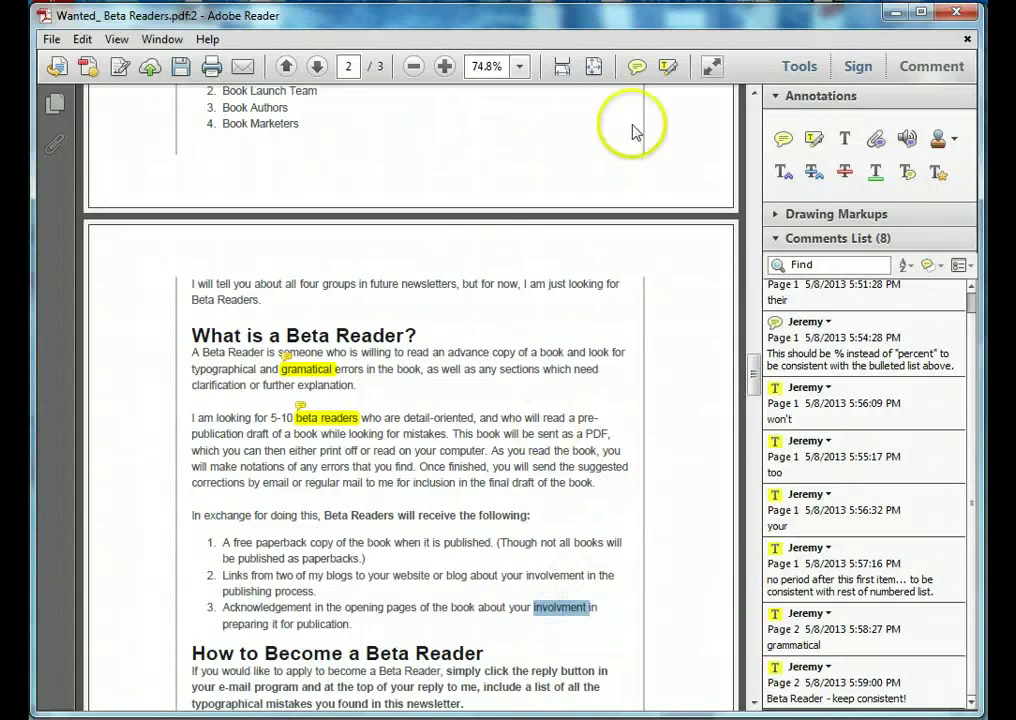
click(668, 67)
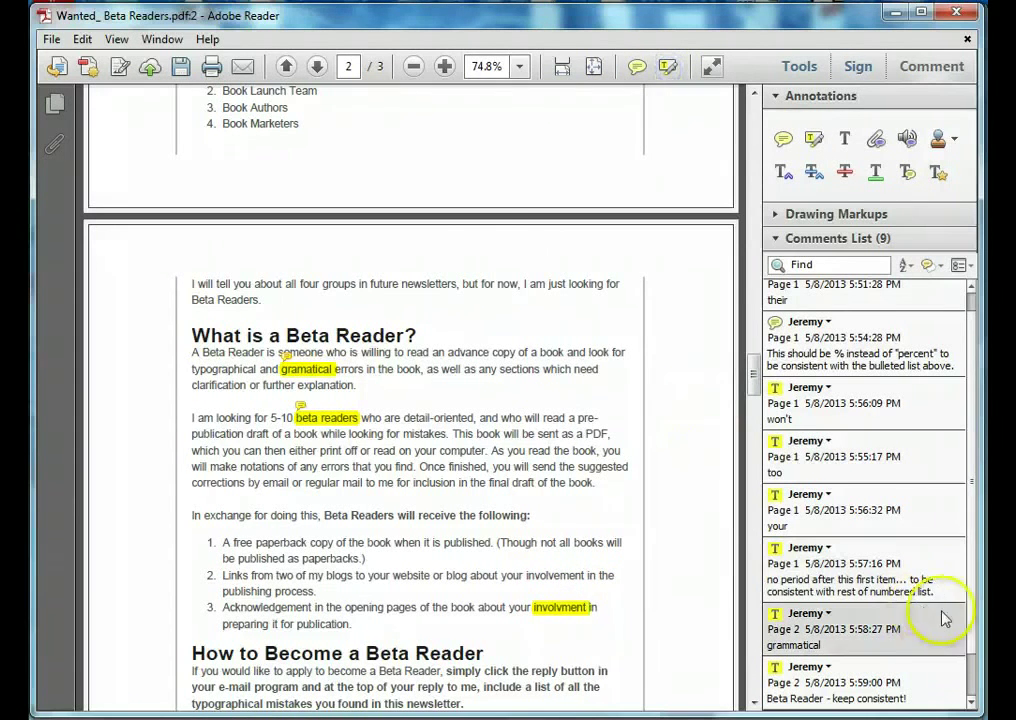
click(975, 705)
click(926, 695)
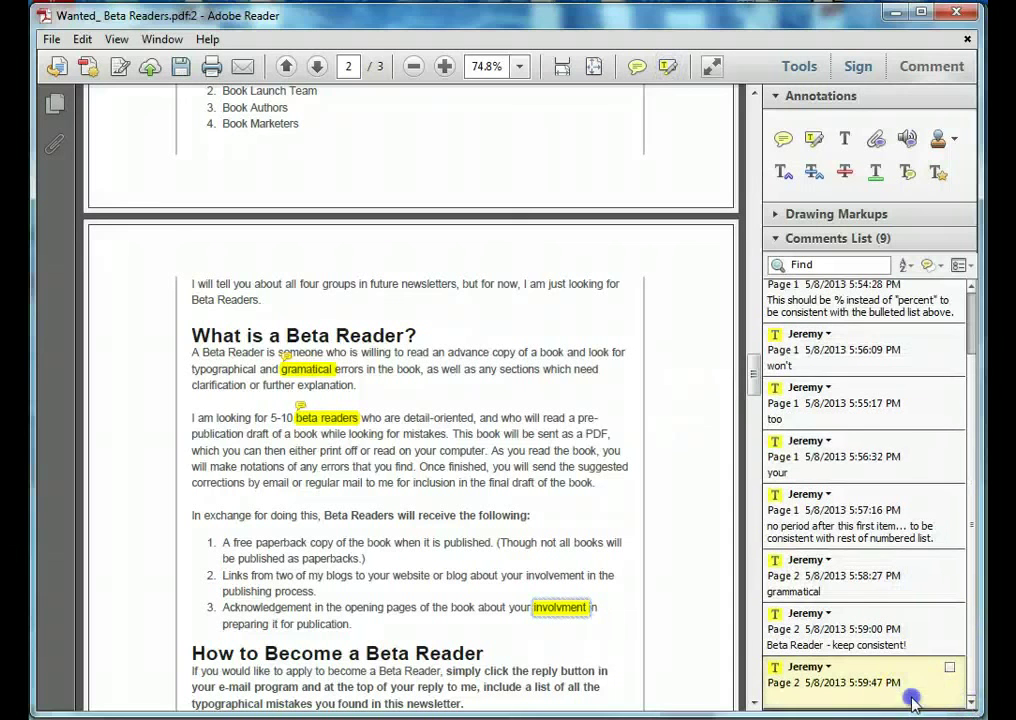
text(involvement)
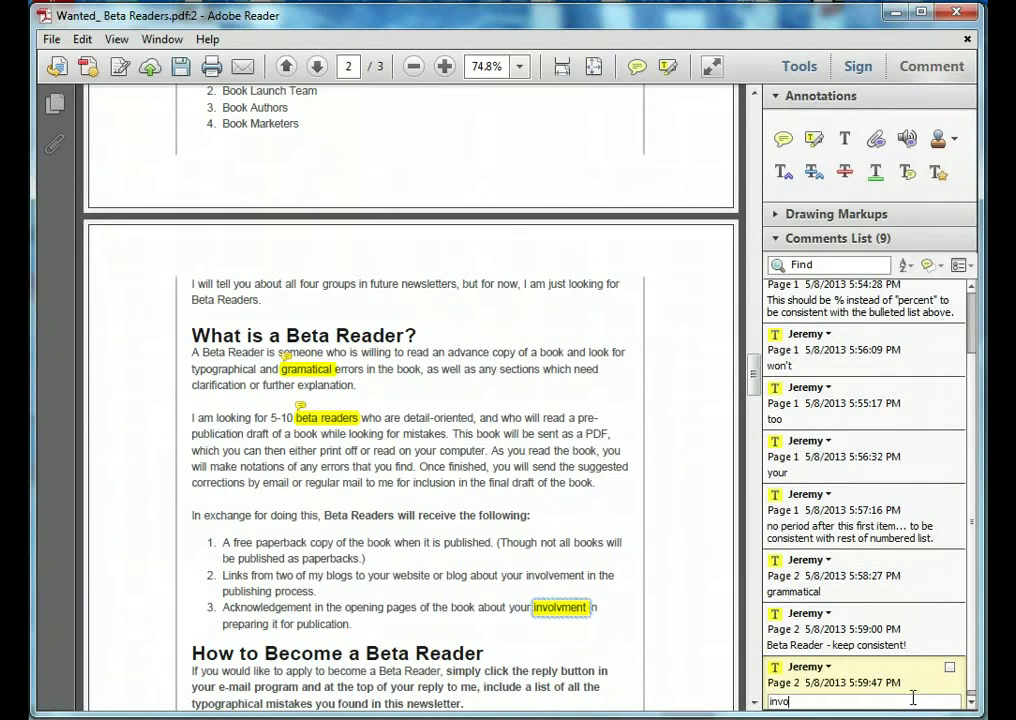
click(450, 575)
scroll(449, 573, down, 2)
scroll(449, 573, down, 1)
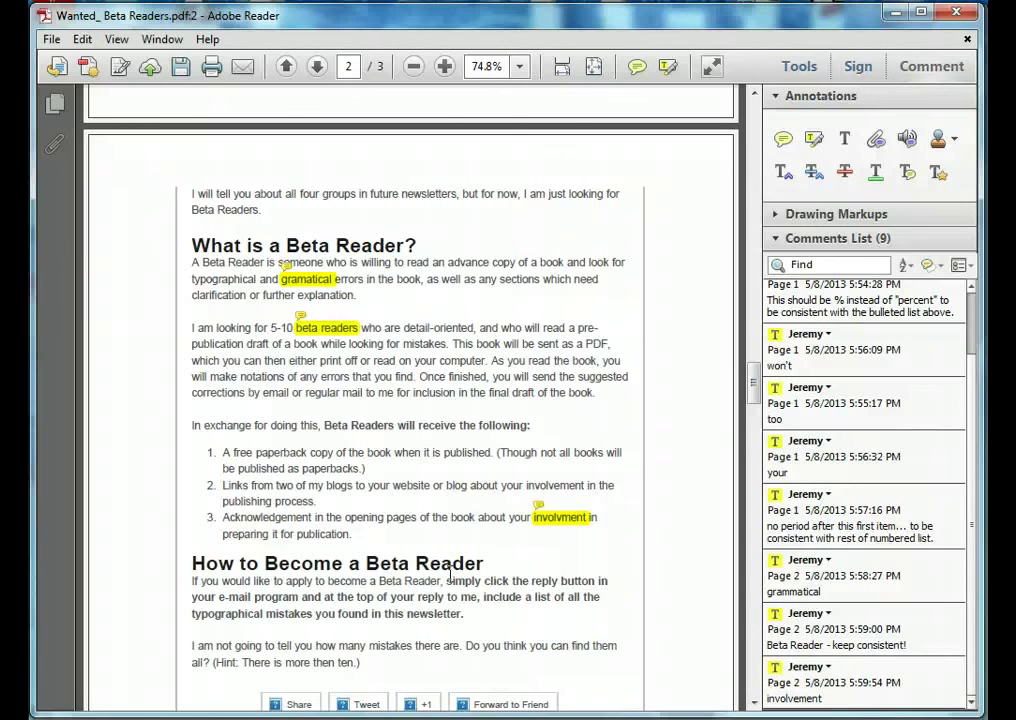
Step: Select and highlight "e-mail" in "your e-mail program" as a typo
scroll(447, 574, down, 2)
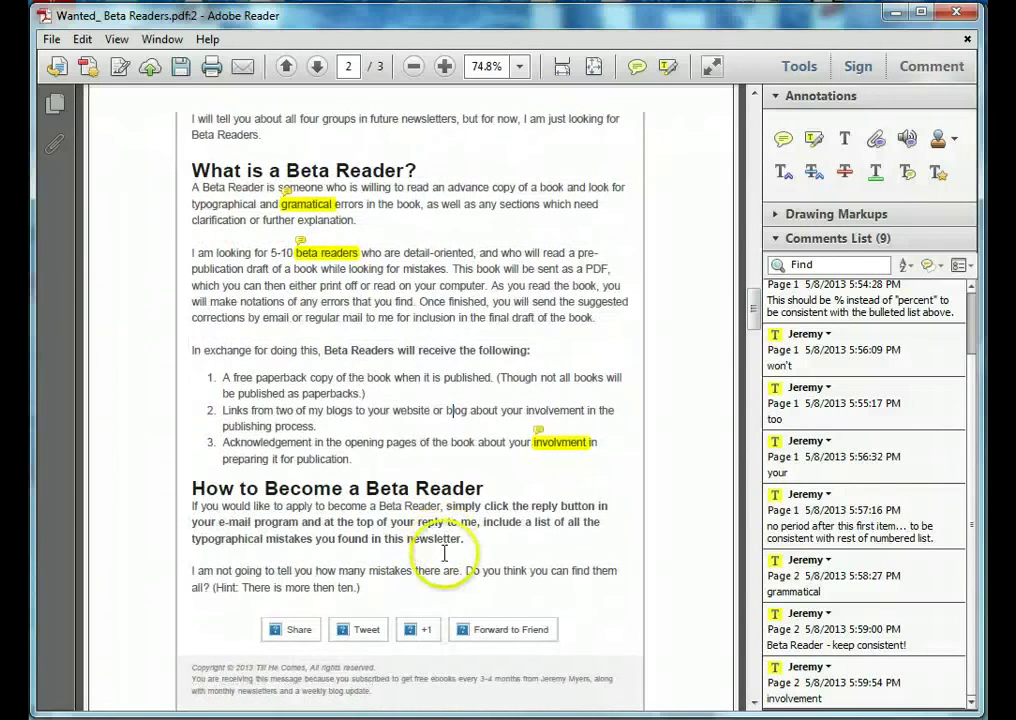
double_click(240, 521)
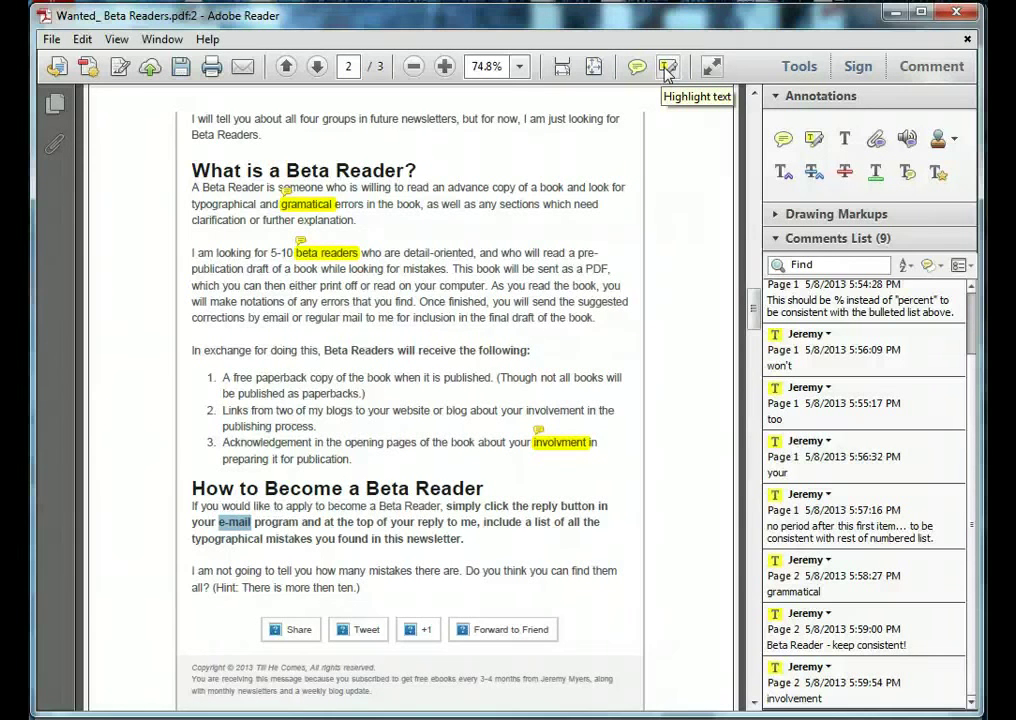
scroll(363, 431, up, 10)
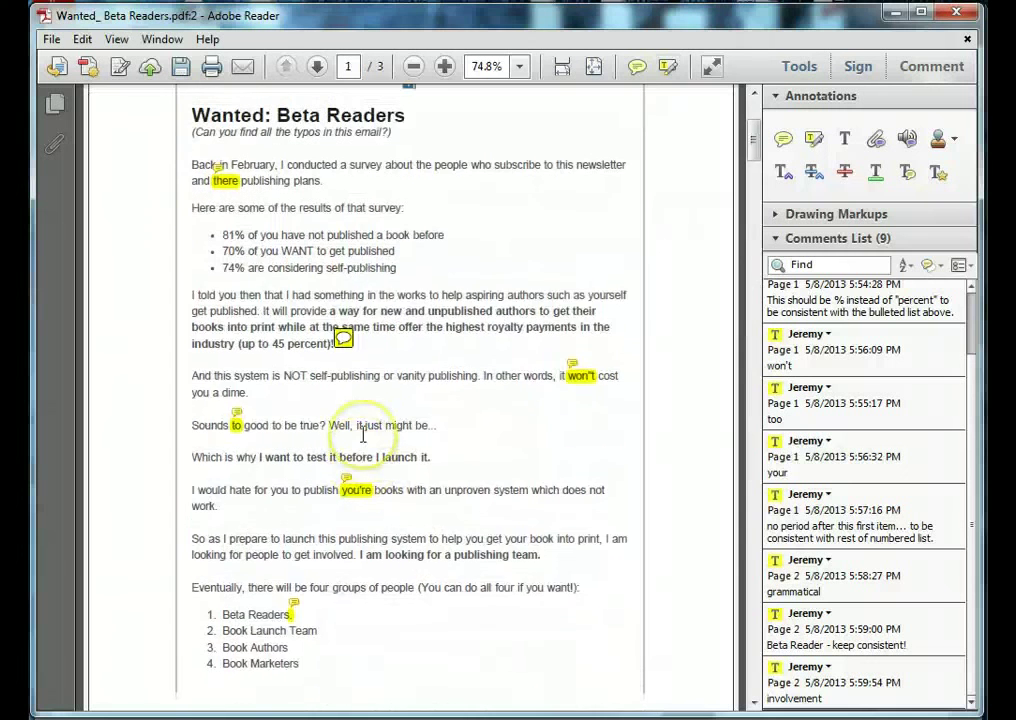
scroll(363, 431, up, 2)
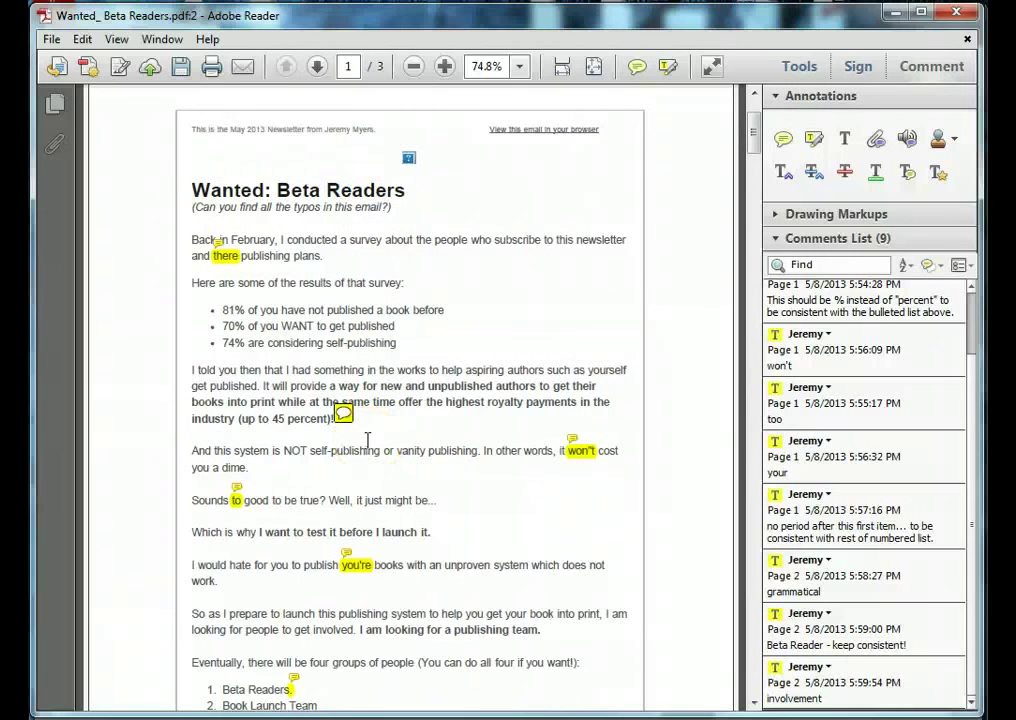
scroll(368, 440, down, 2)
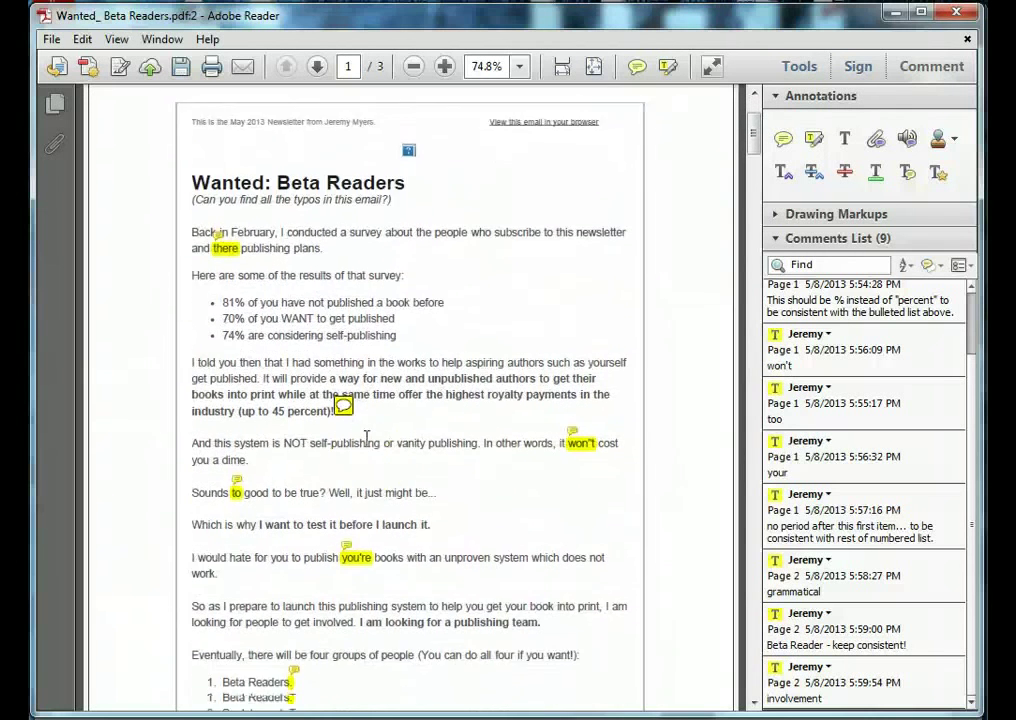
scroll(368, 440, down, 7)
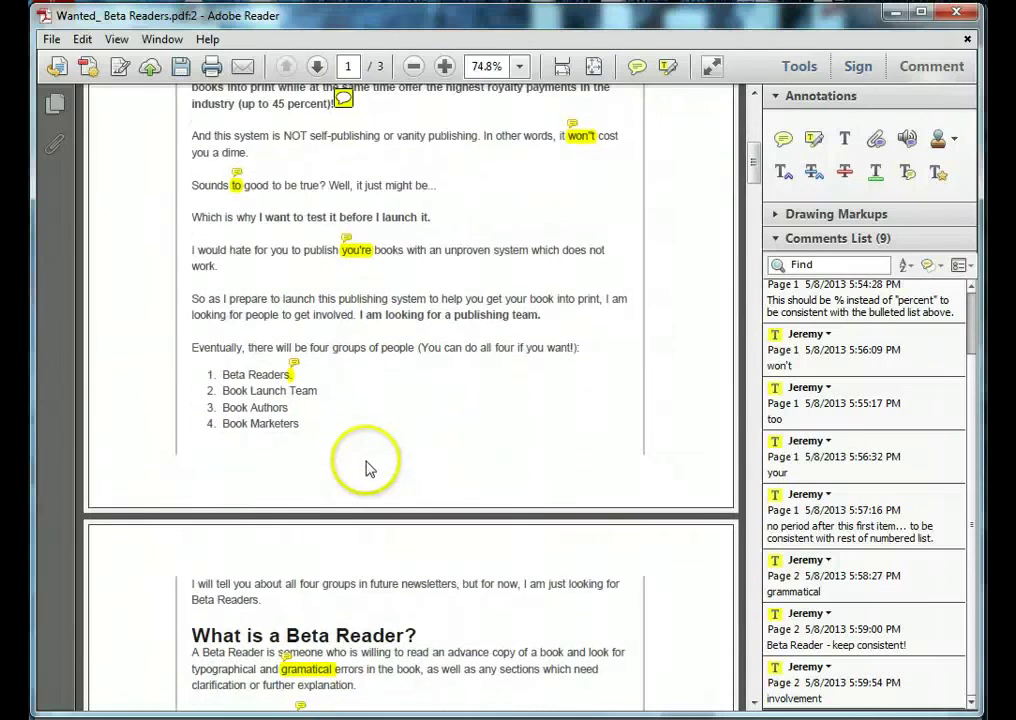
scroll(368, 468, down, 6)
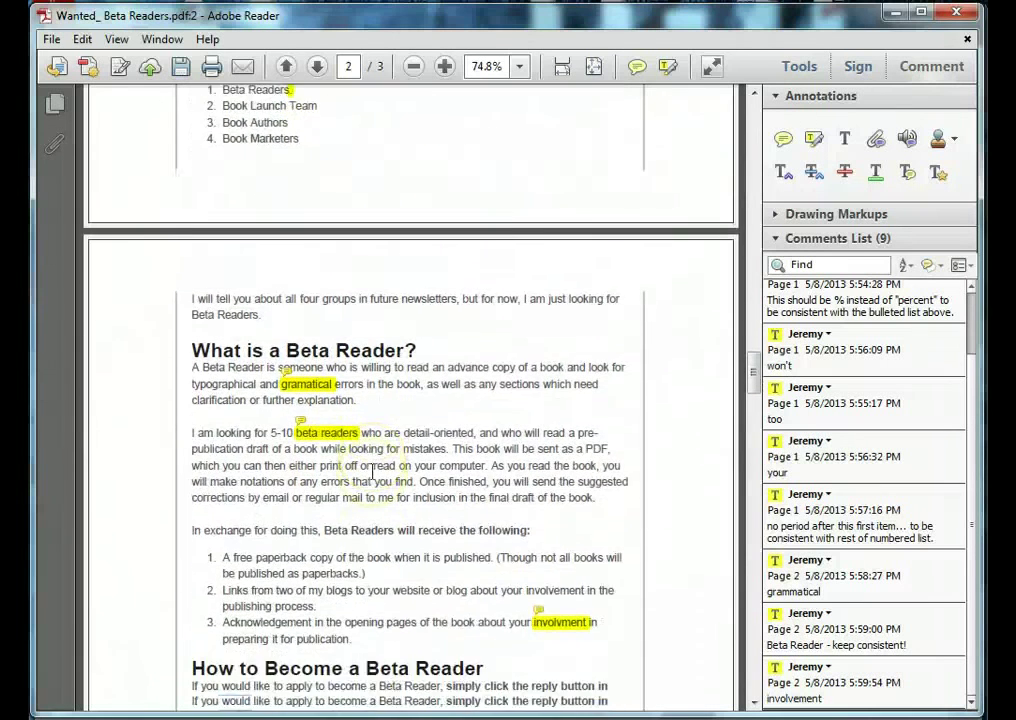
scroll(372, 470, down, 3)
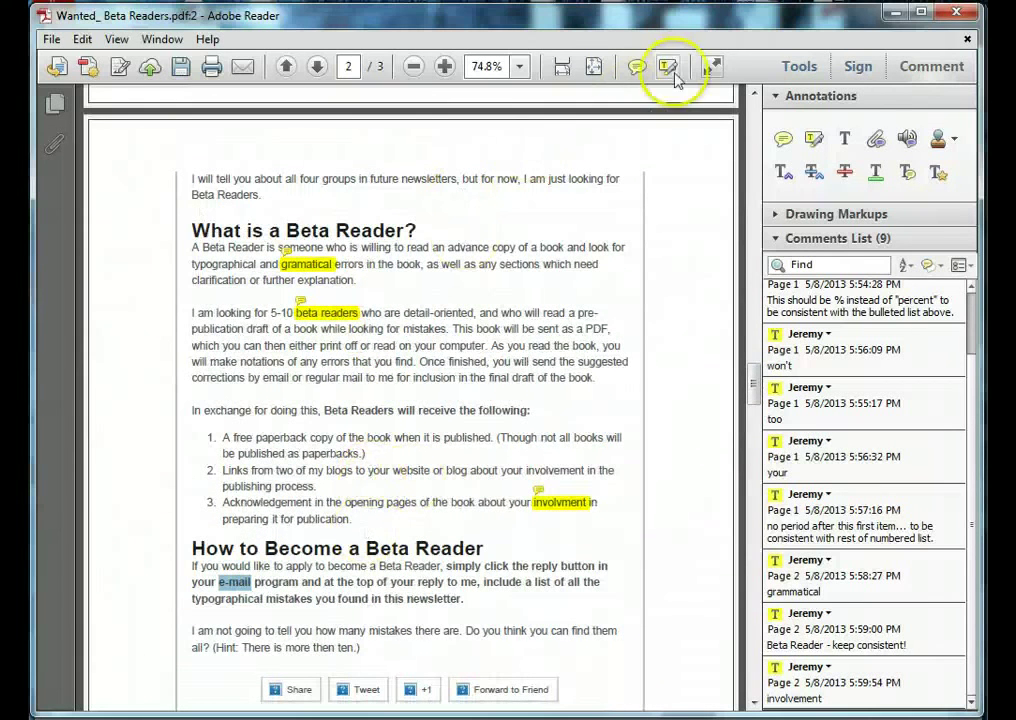
click(669, 68)
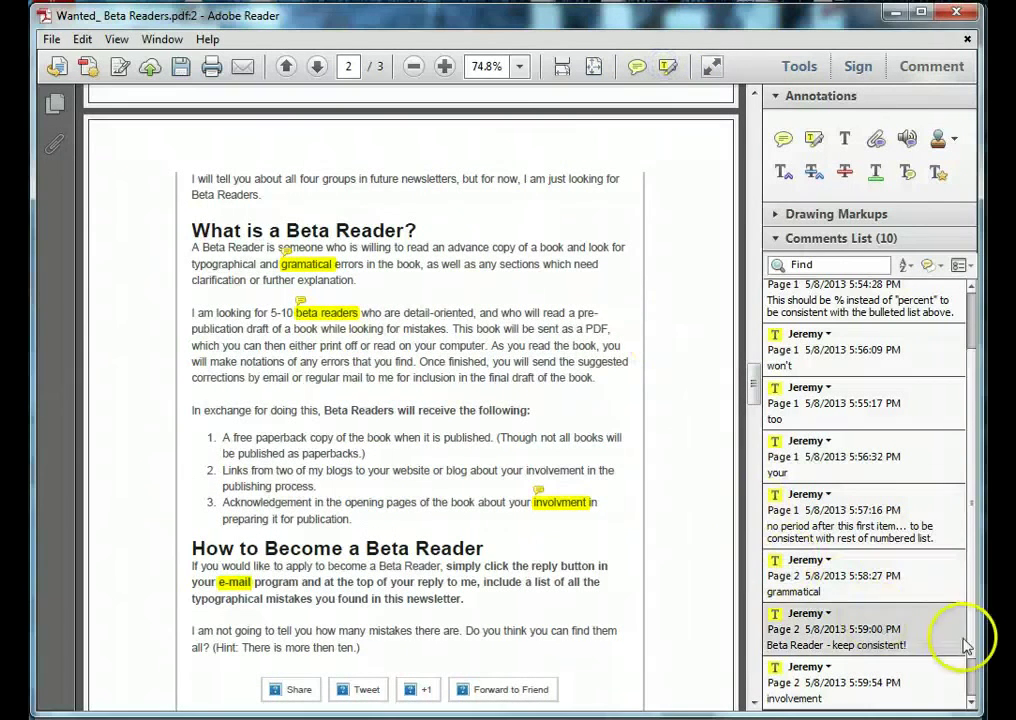
Step: Give the e-mail highlight the note "email - no dash for consistency"
scroll(920, 665, down, 1)
click(839, 700)
text(their)
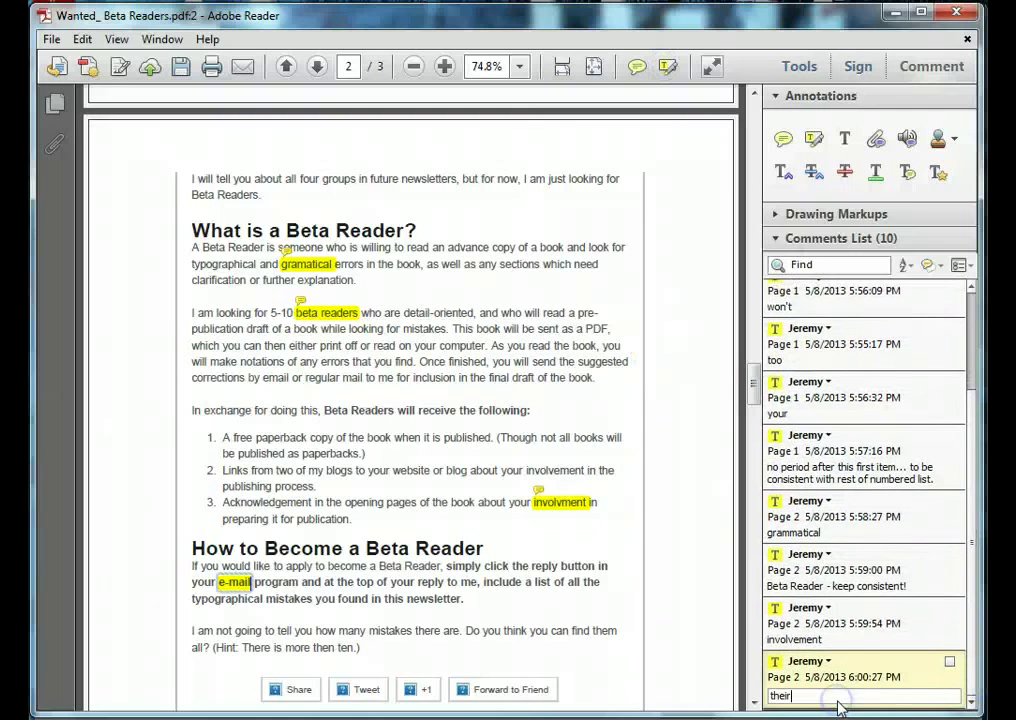
click(975, 436)
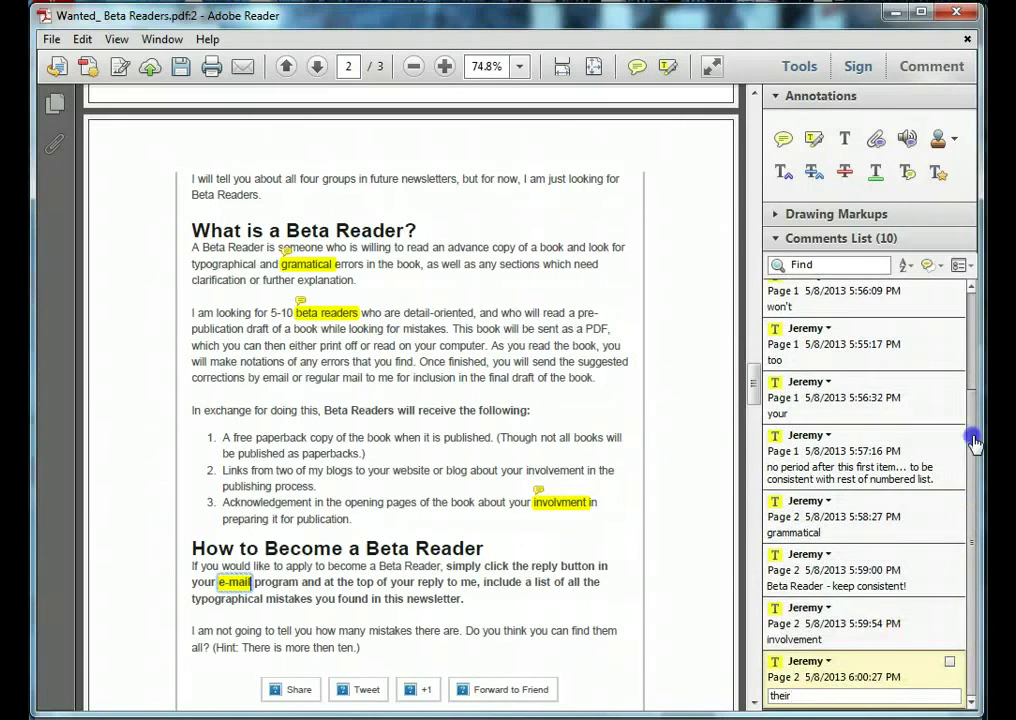
click(250, 580)
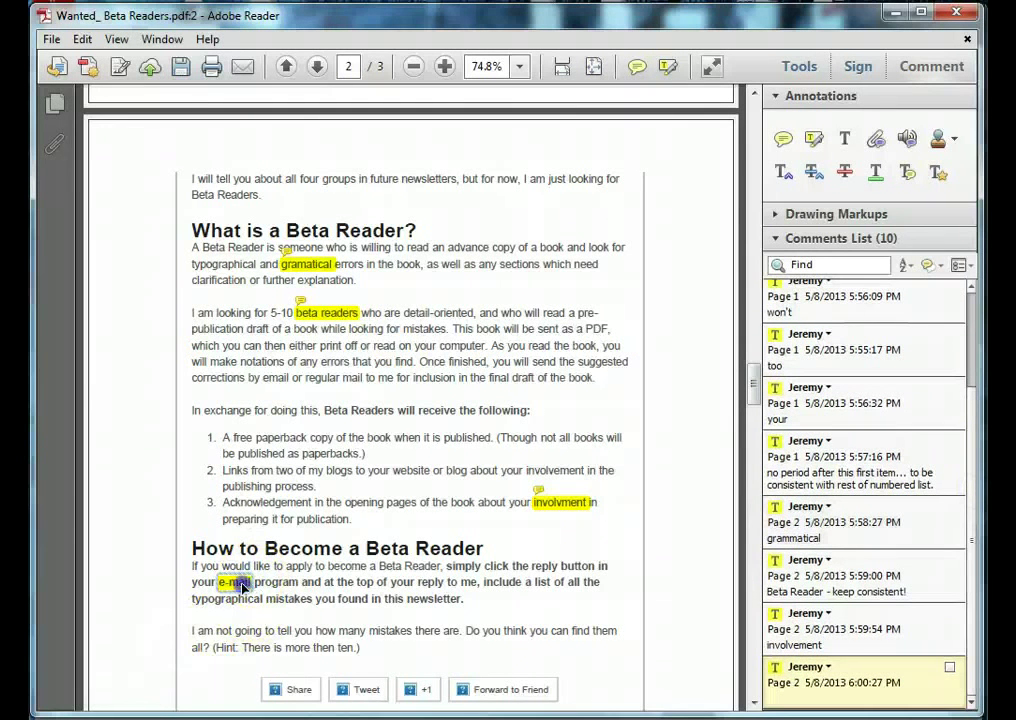
click(237, 584)
click(784, 697)
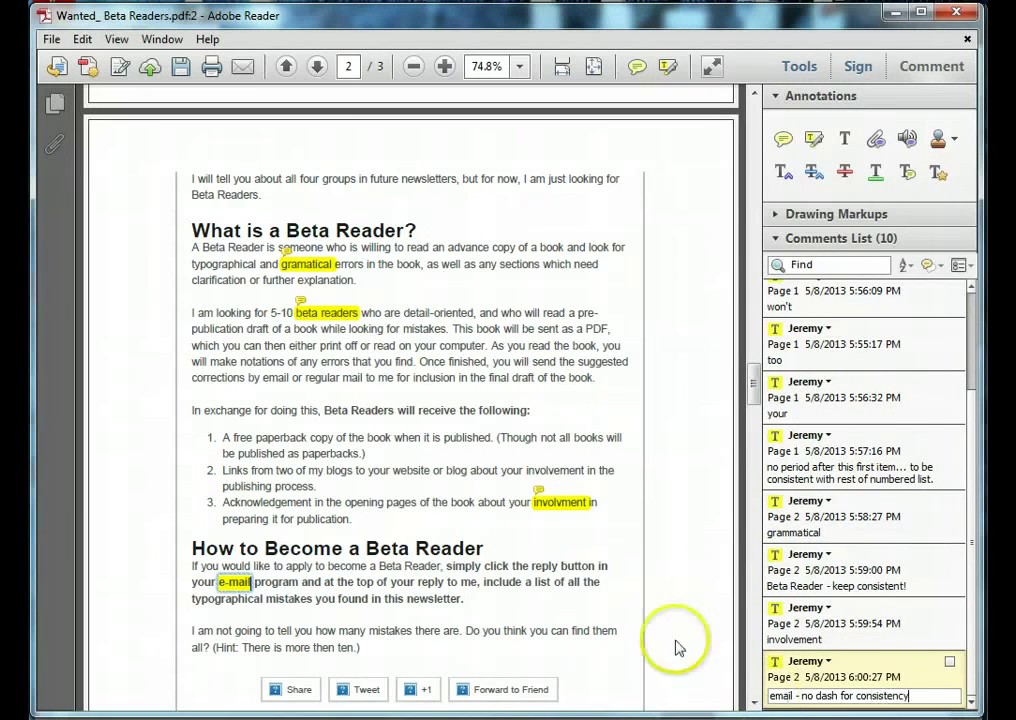
click(590, 598)
scroll(585, 598, down, 1)
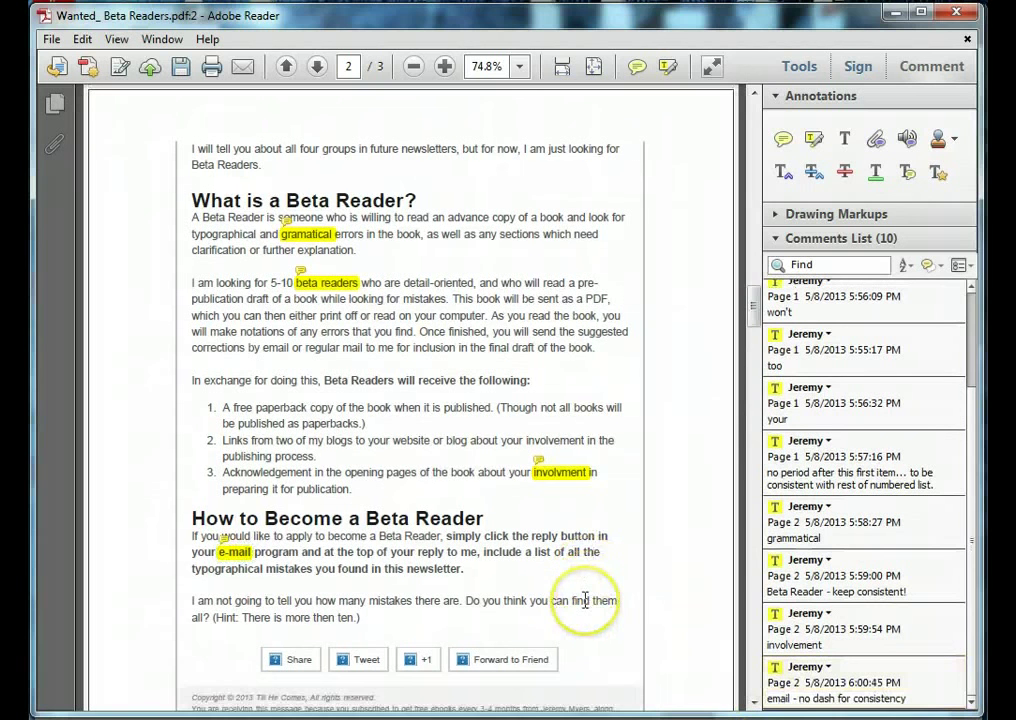
Step: Highlight "is" in the Hint line and add the correction comment "are"
scroll(503, 574, down, 1)
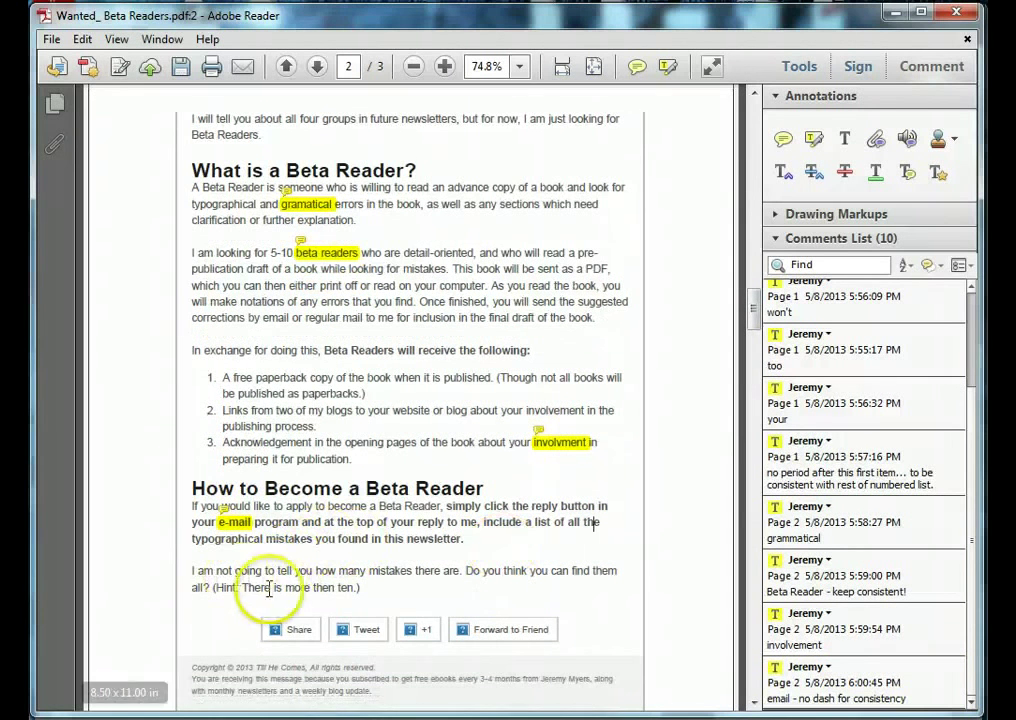
double_click(280, 588)
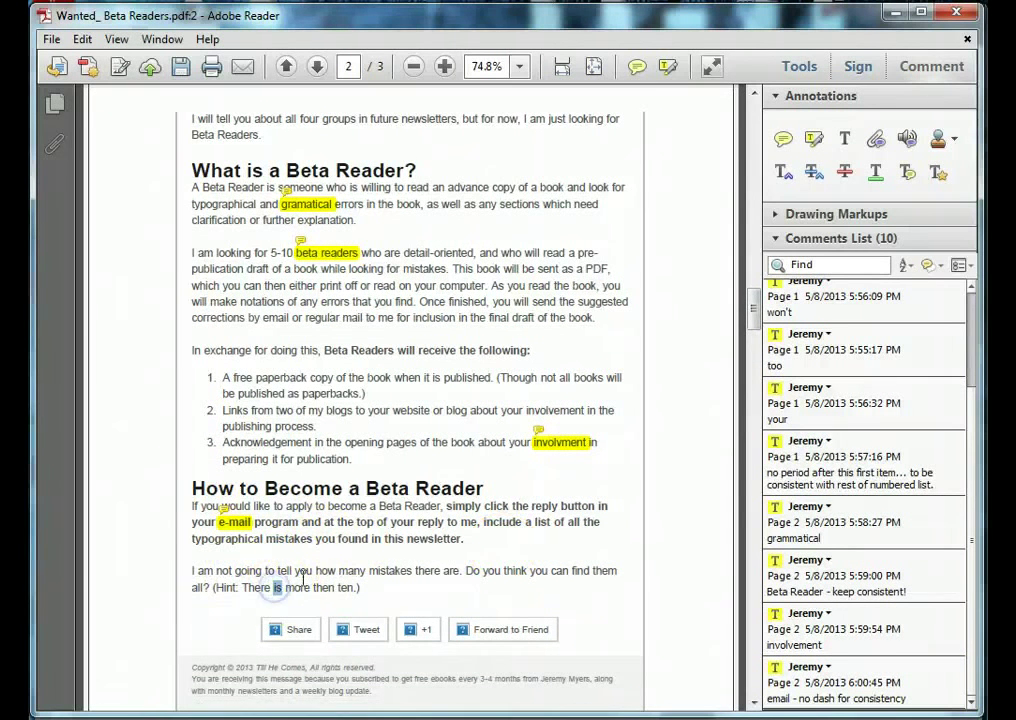
click(667, 67)
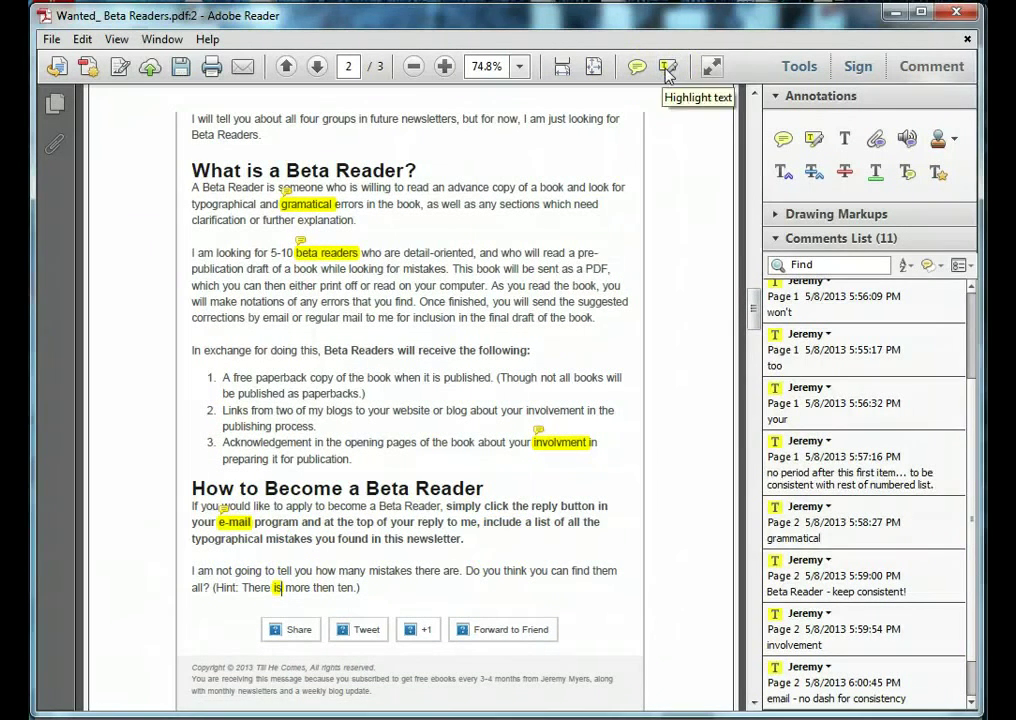
click(976, 702)
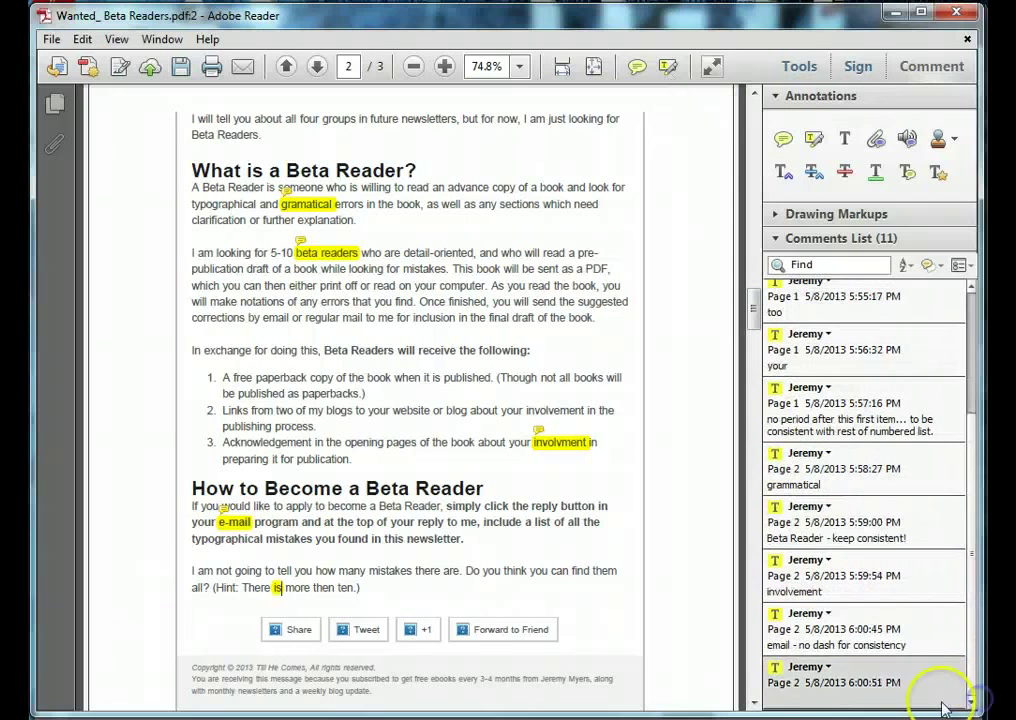
click(958, 696)
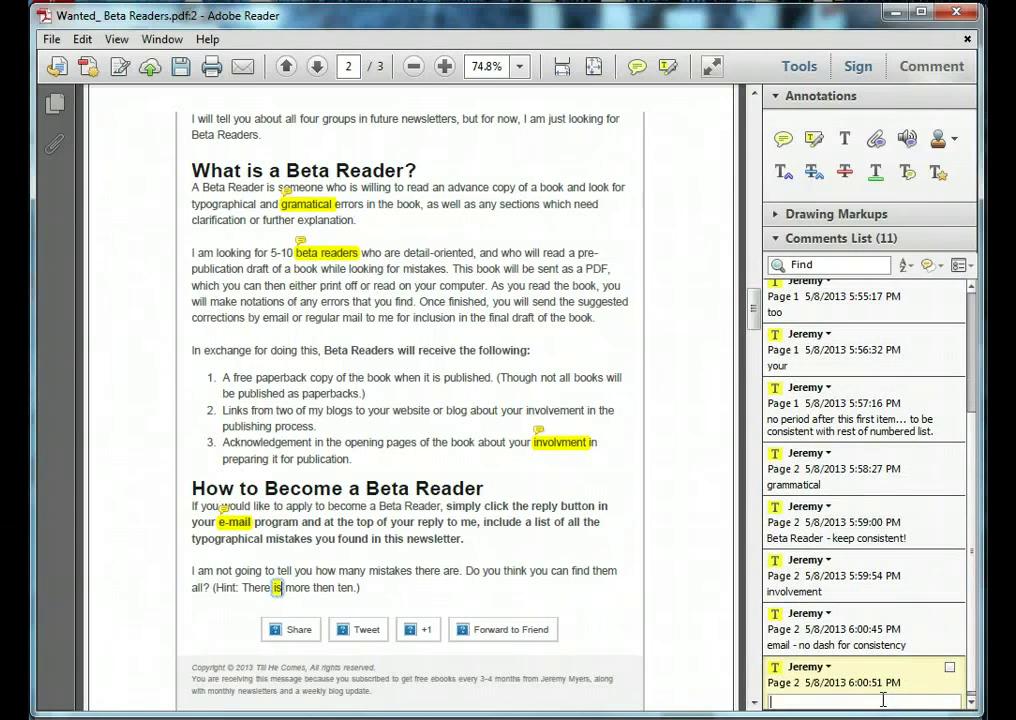
text(are)
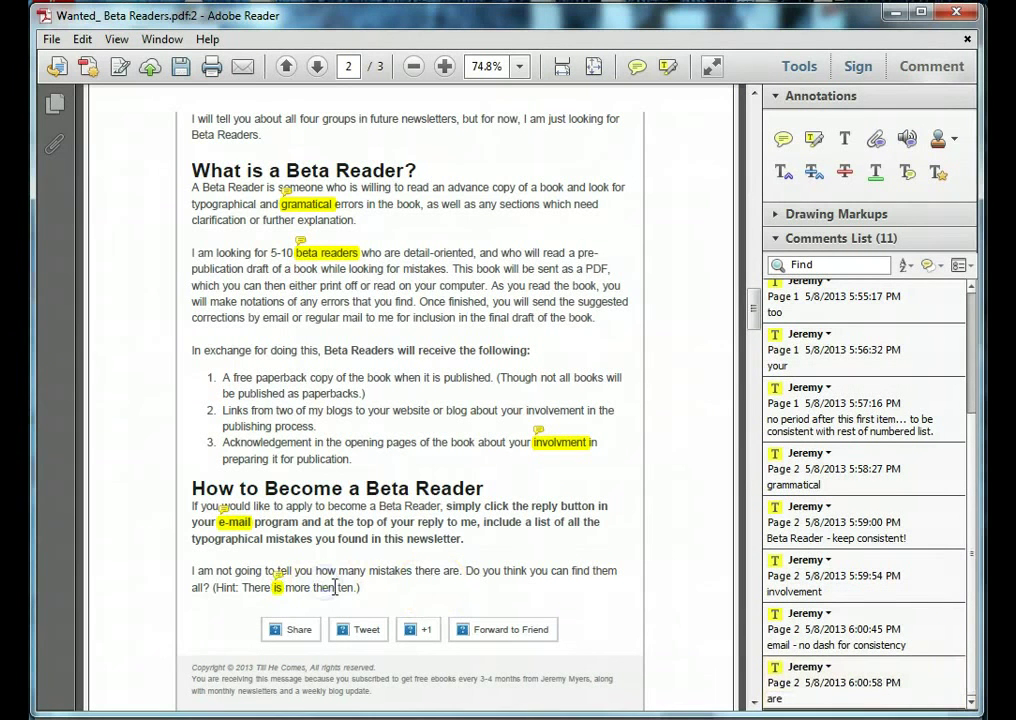
click(324, 587)
Step: Highlight "then" in the Hint line and add the correction comment "than"
double_click(316, 587)
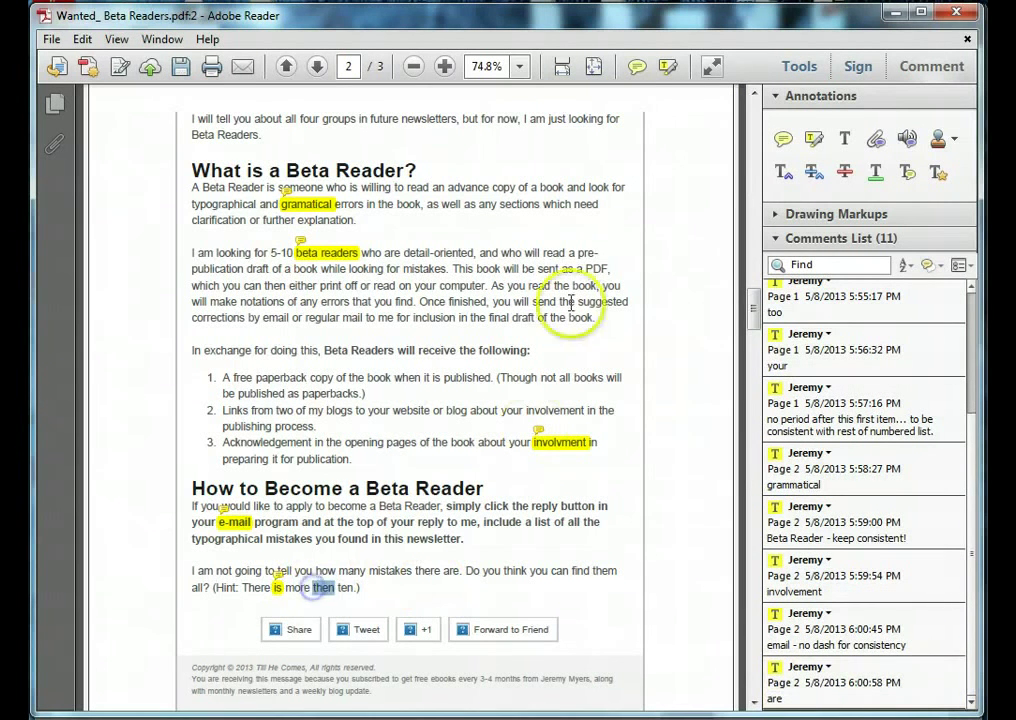
click(665, 68)
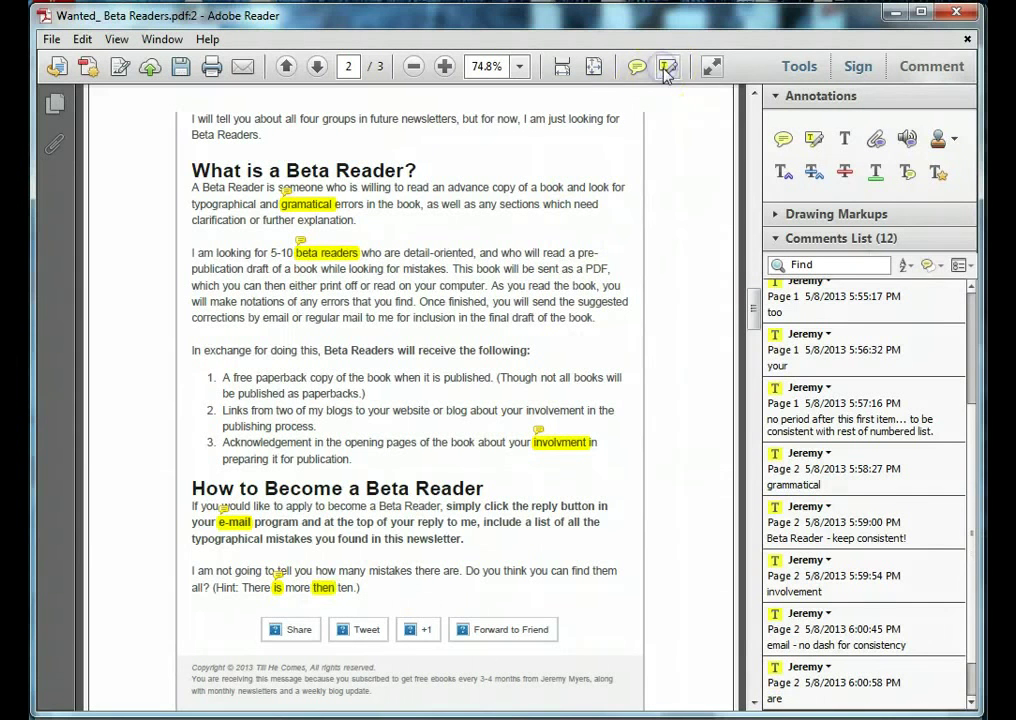
click(978, 628)
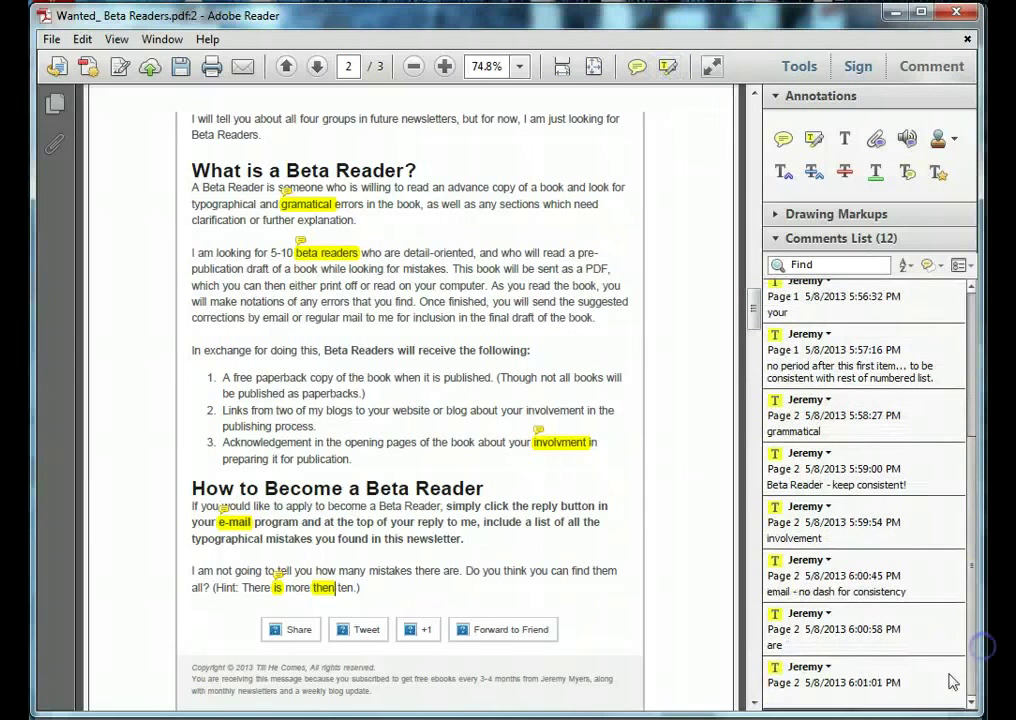
click(912, 697)
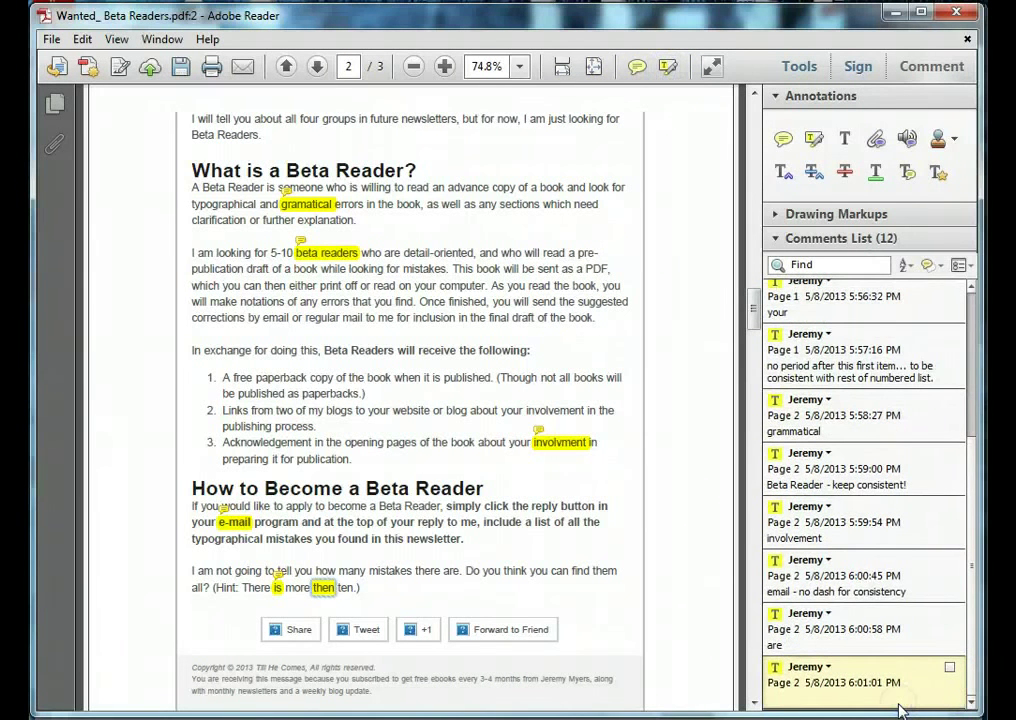
click(899, 708)
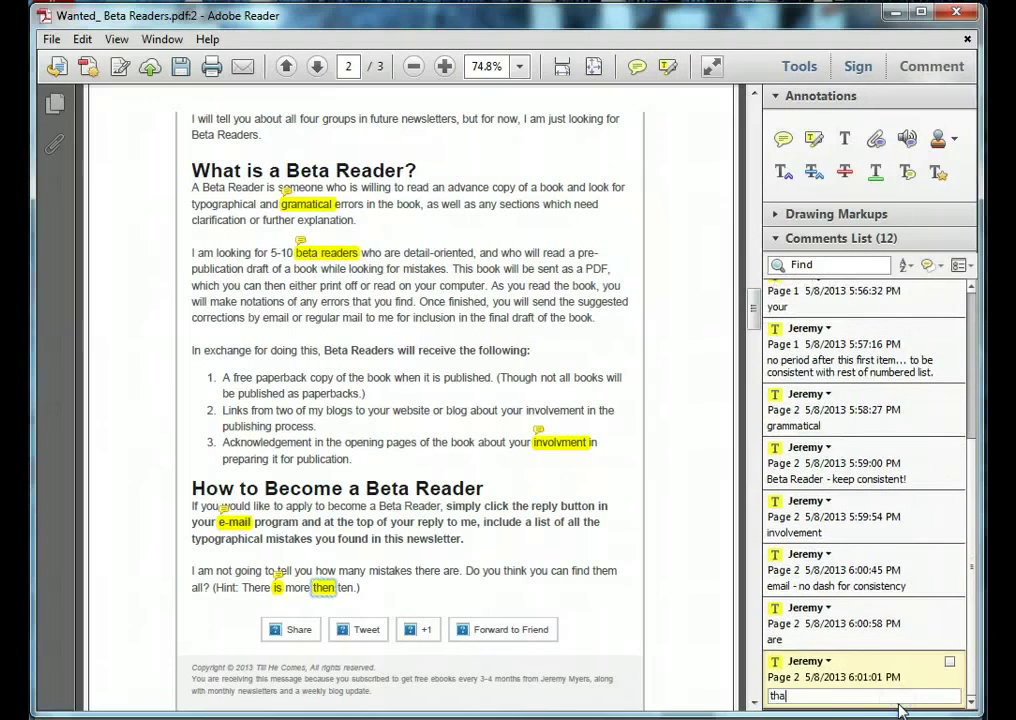
click(630, 636)
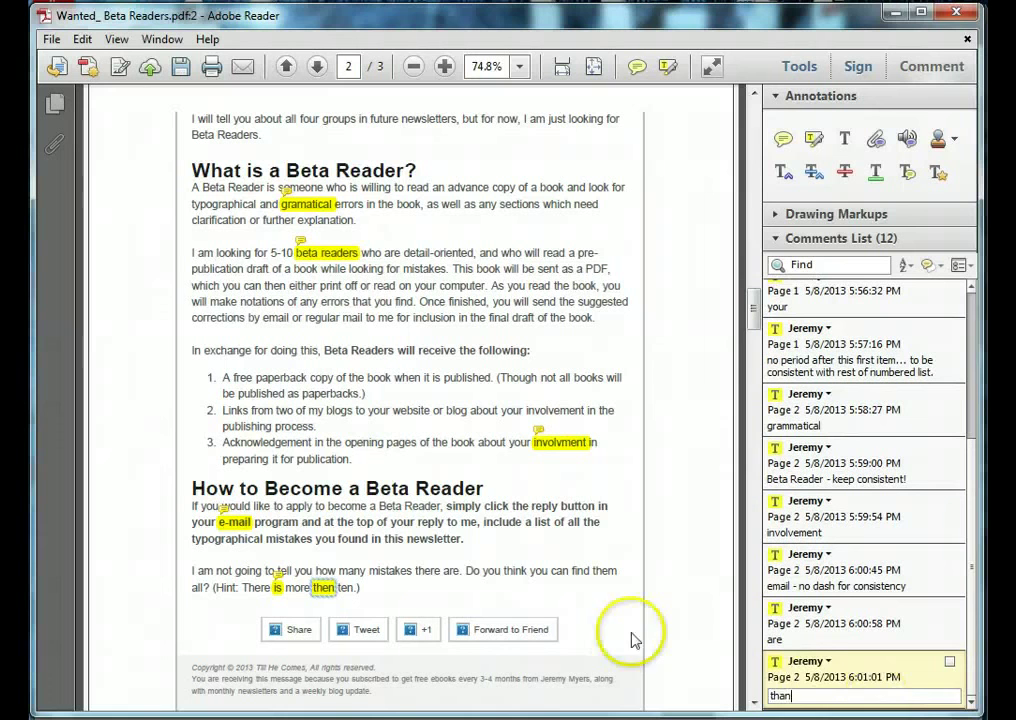
click(476, 541)
Step: Scroll up from page 2 back toward page 1 of the newsletter
scroll(474, 538, up, 5)
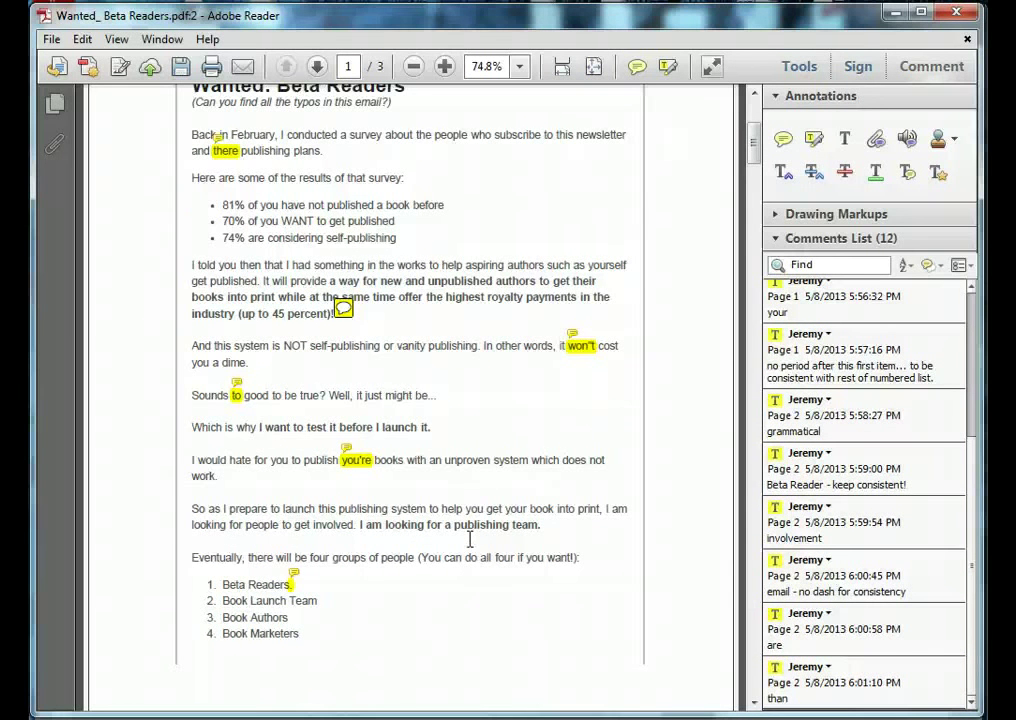
click(435, 540)
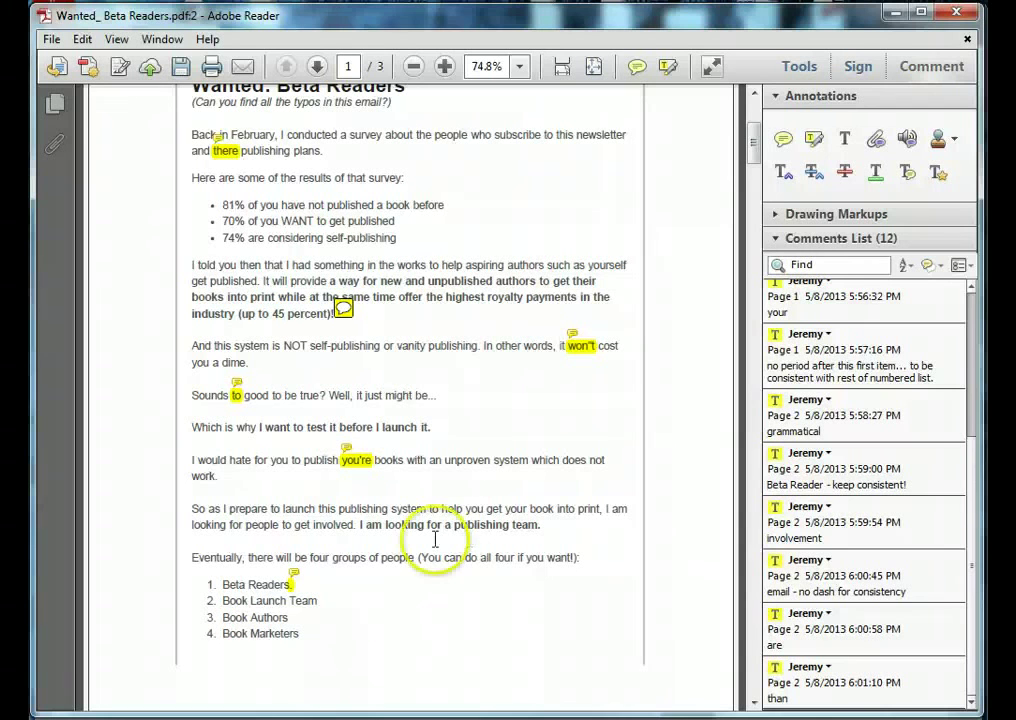